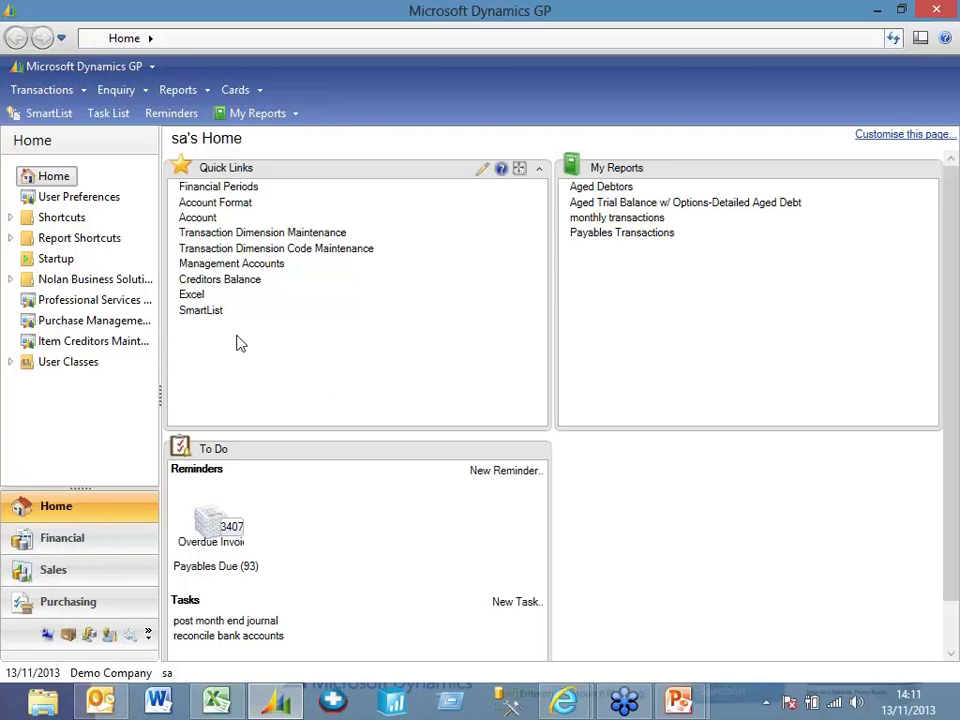
- Browse the Financial, Sales and Purchasing area pages, then return to Home
click(100, 545)
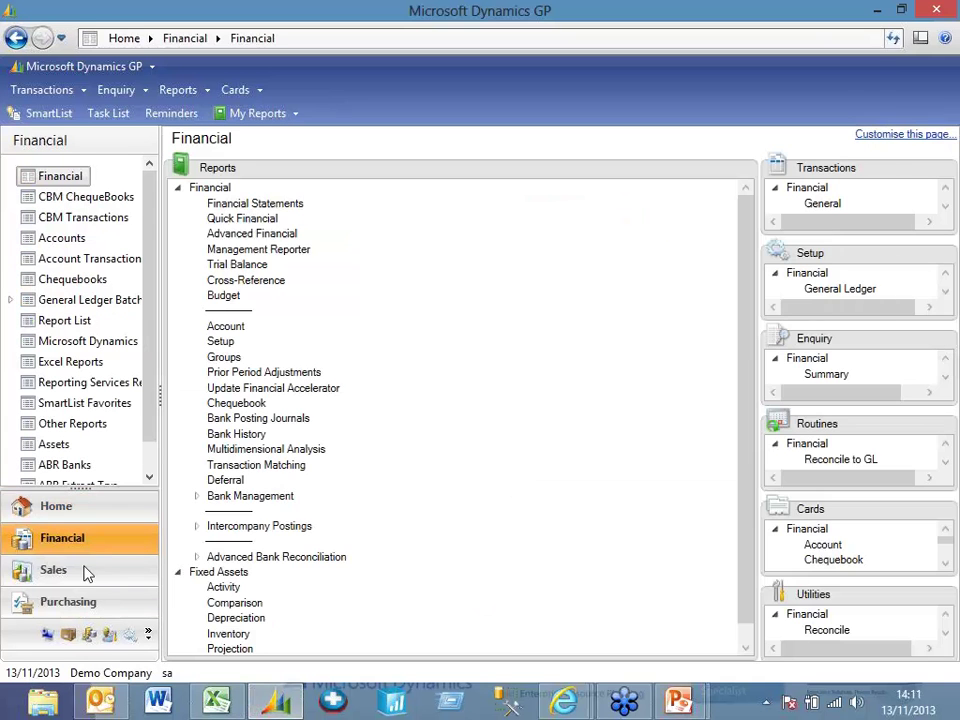
click(86, 572)
click(86, 604)
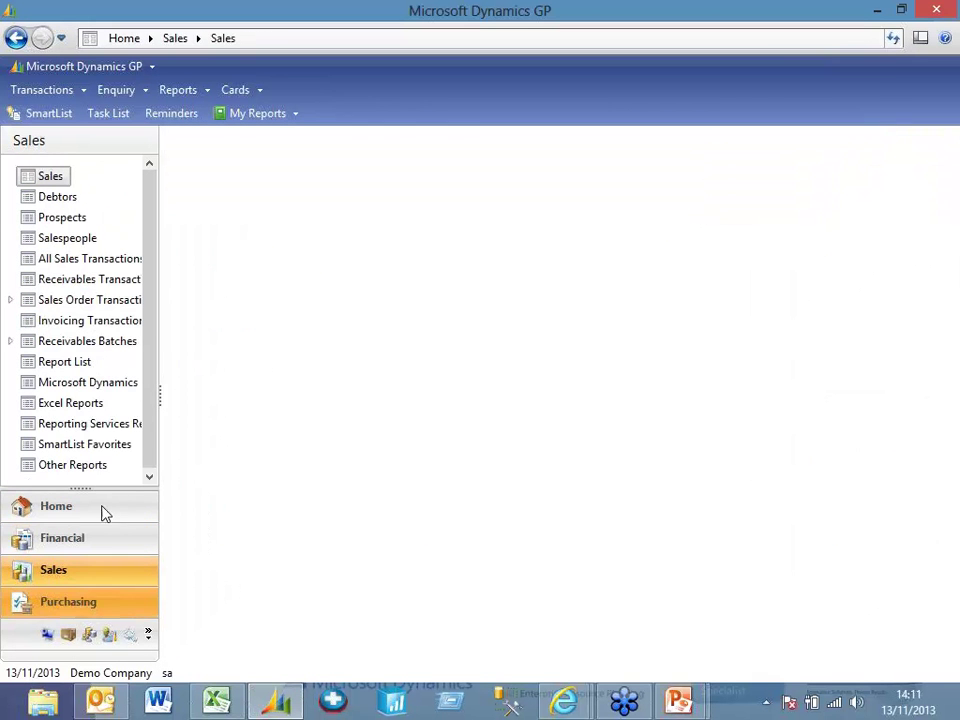
click(105, 510)
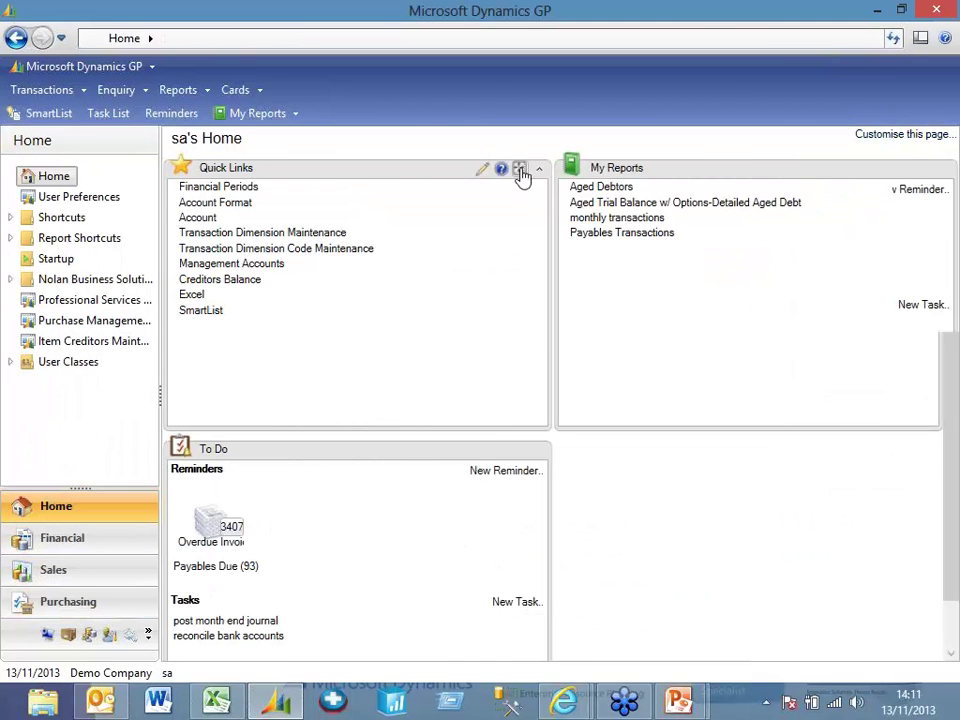
- Move My Reports to the top-left of Home and To Do to the top of the right column
click(521, 172)
click(746, 172)
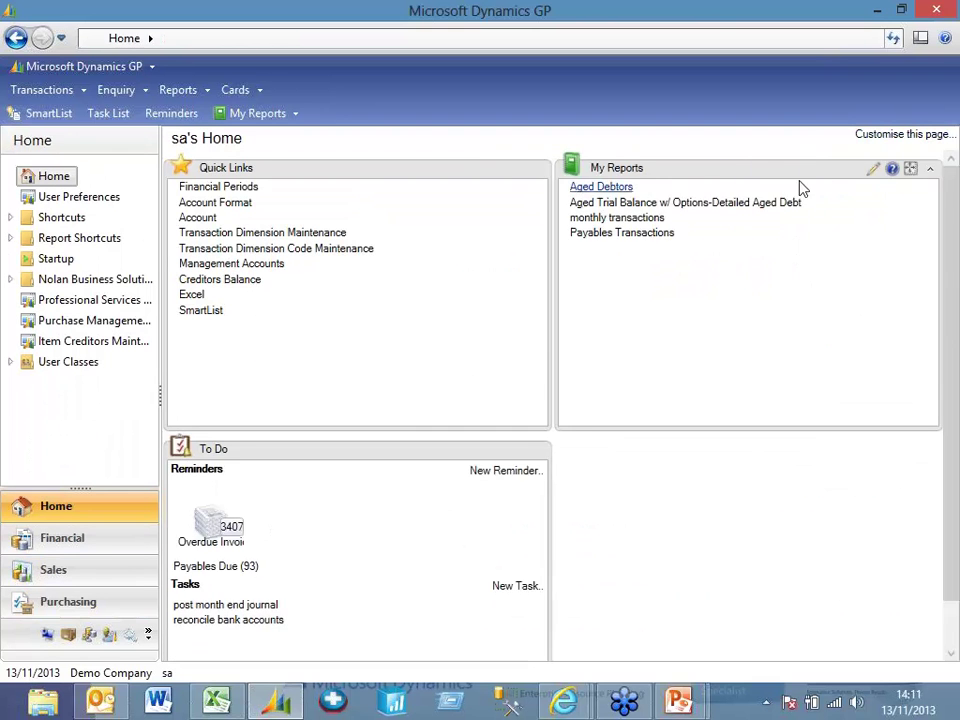
drag(771, 178, 444, 171)
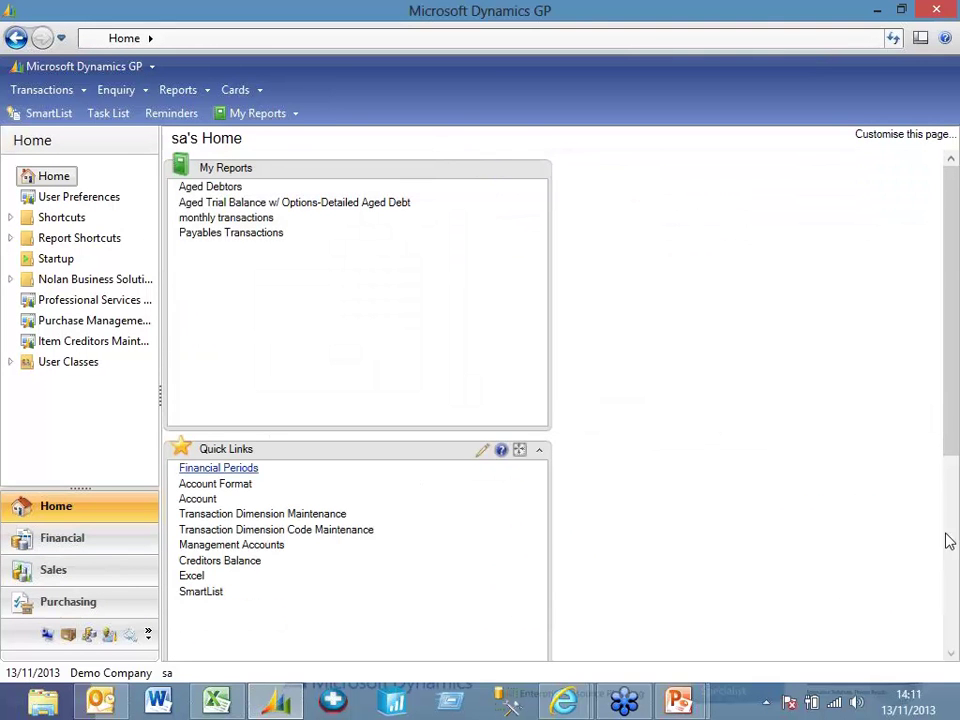
scroll(936, 420, down, 3)
drag(388, 432, 755, 180)
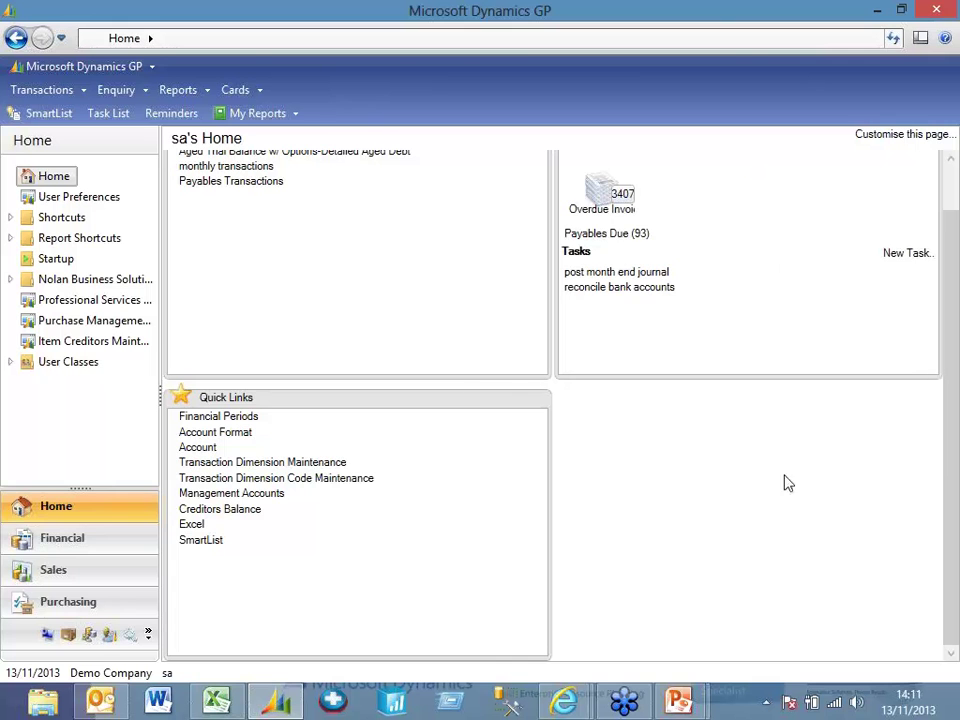
- On the Financial page, move Transactions and Setup into the main content area, then go back Home
click(97, 540)
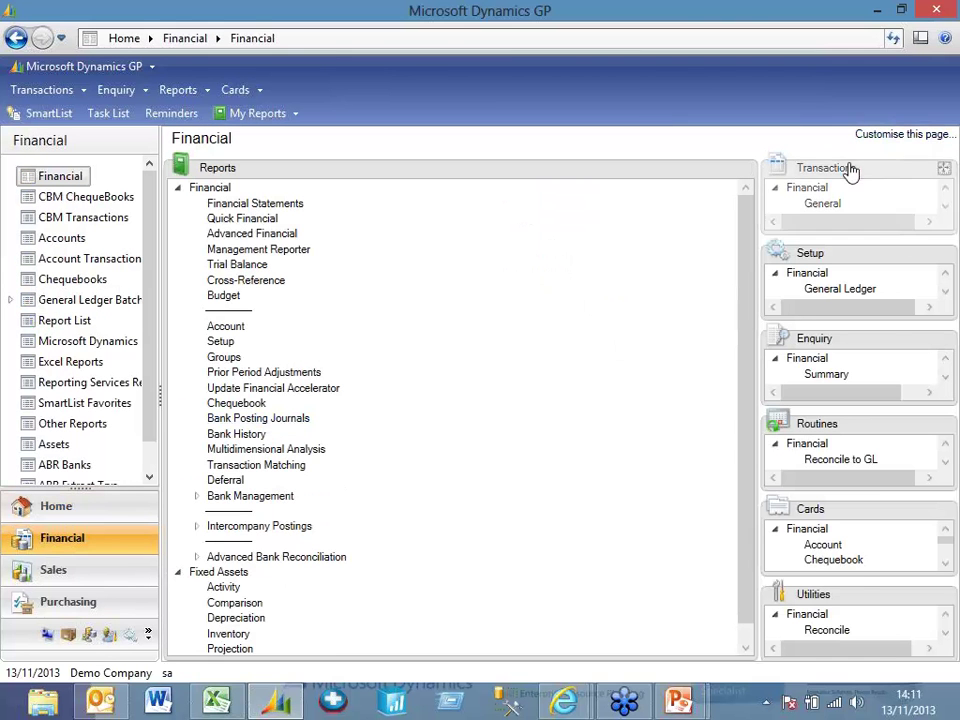
click(850, 170)
drag(865, 258, 450, 240)
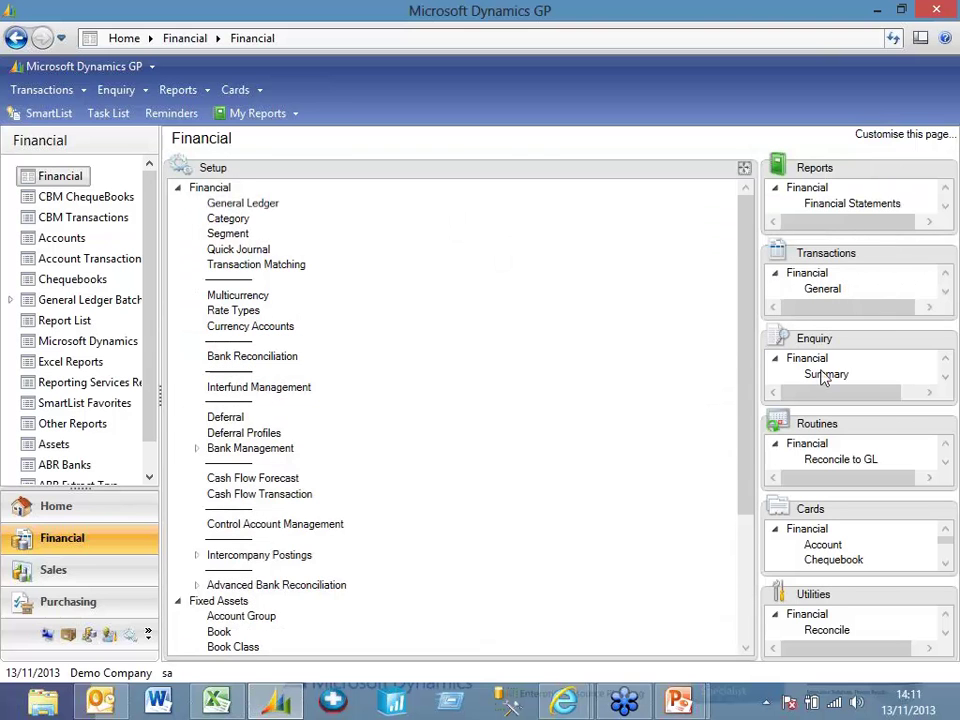
click(118, 510)
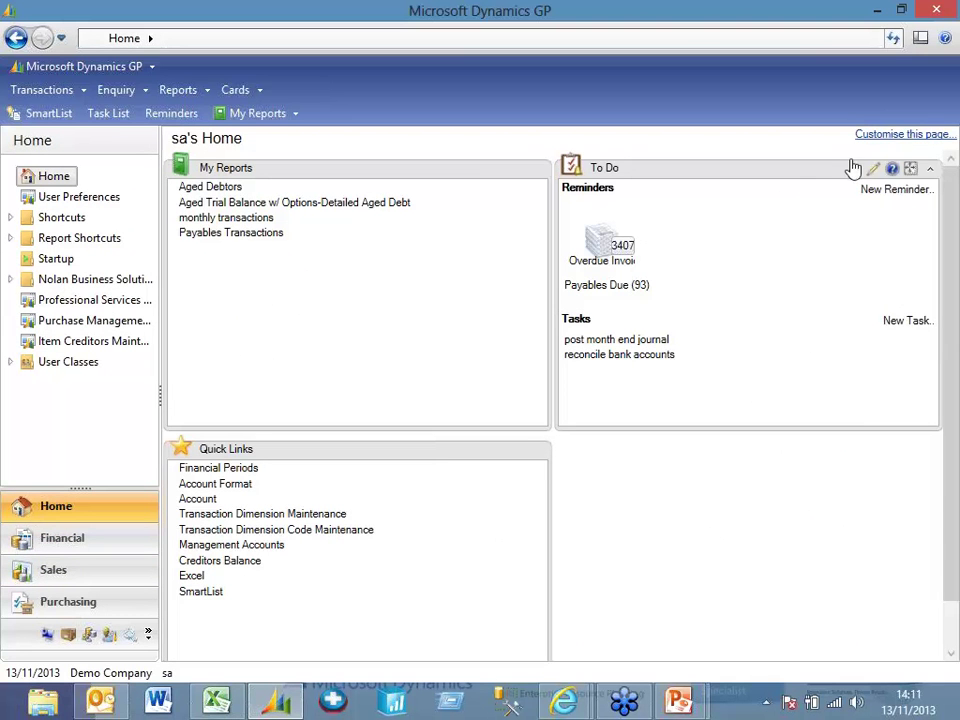
click(906, 138)
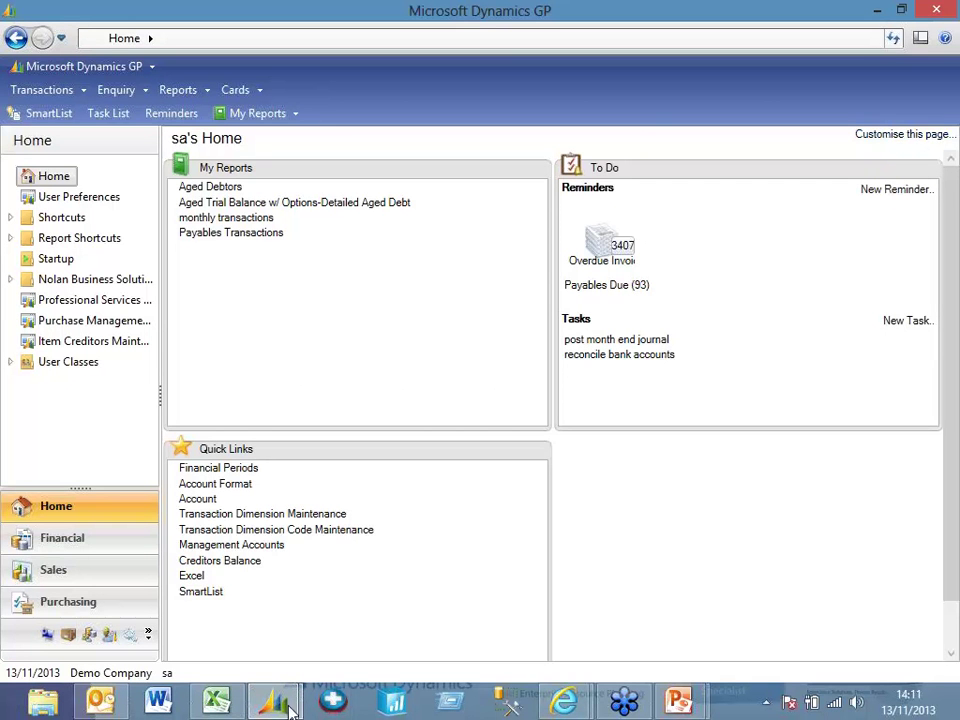
- Choose the Three Column layout in Customise Home Page and apply it
mouse_move(288, 705)
click(386, 619)
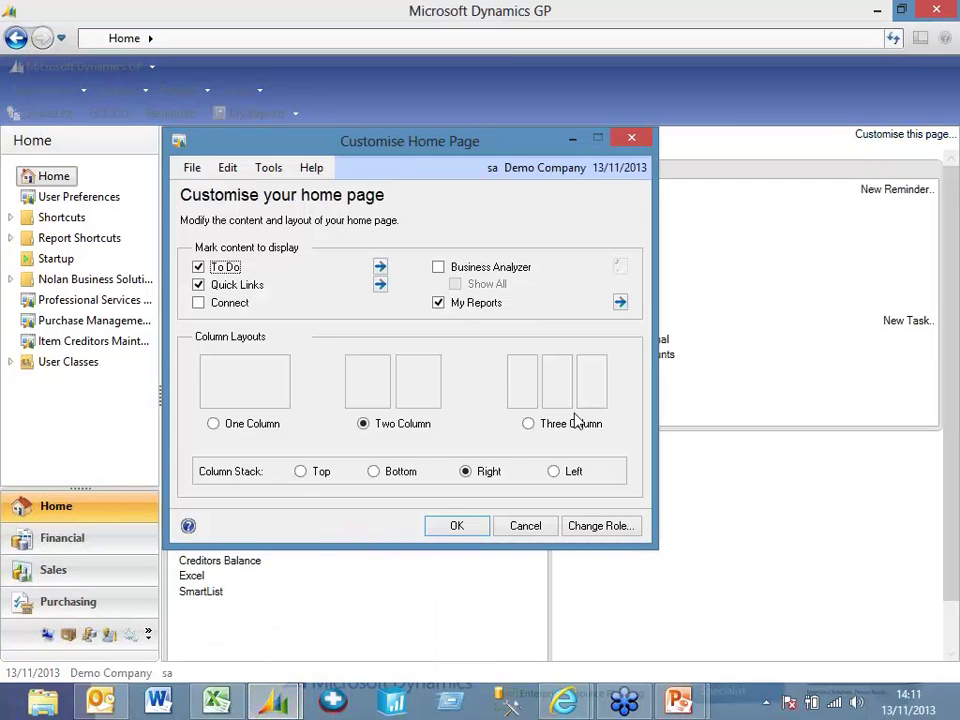
click(530, 424)
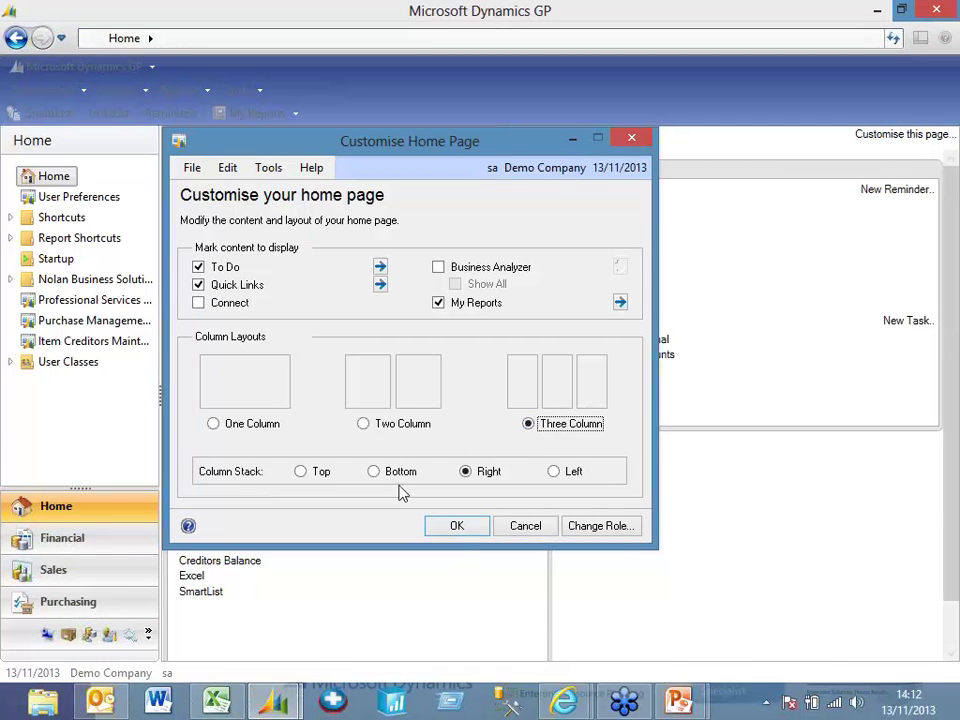
click(440, 526)
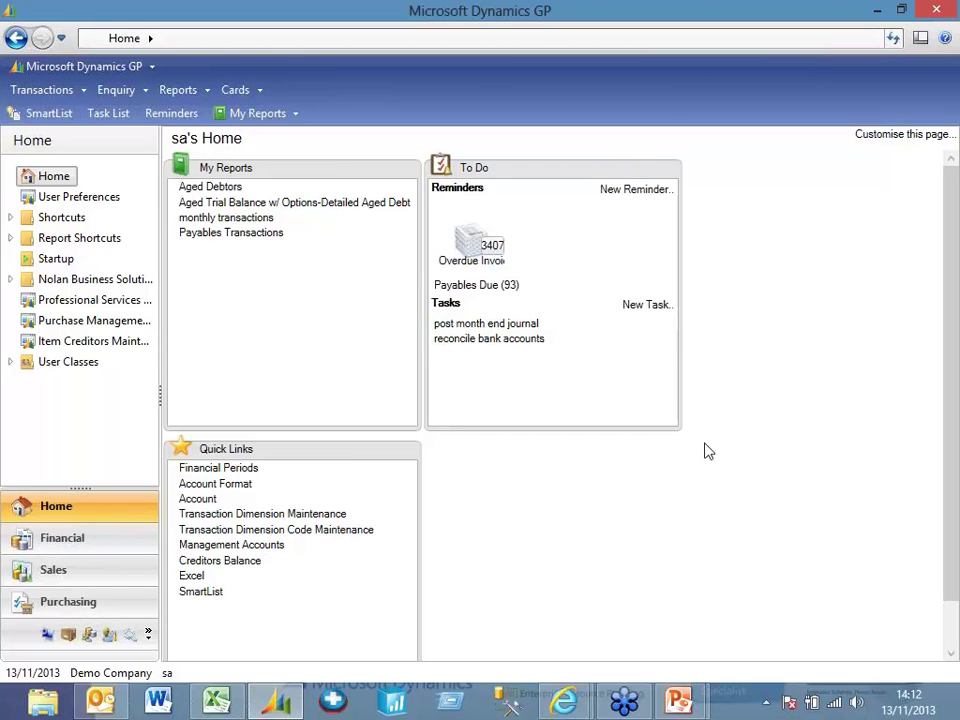
- Launch the SmartList window from the toolbar
click(28, 118)
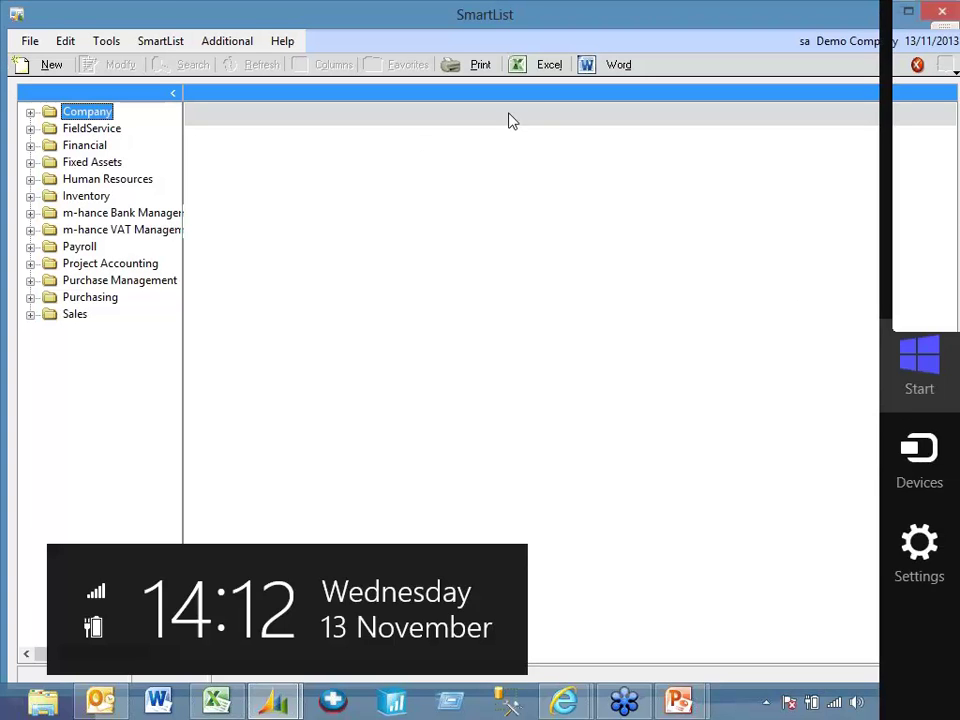
- Select Purchasing > Supplier BACS in the SmartList tree and open it with Modify
click(175, 97)
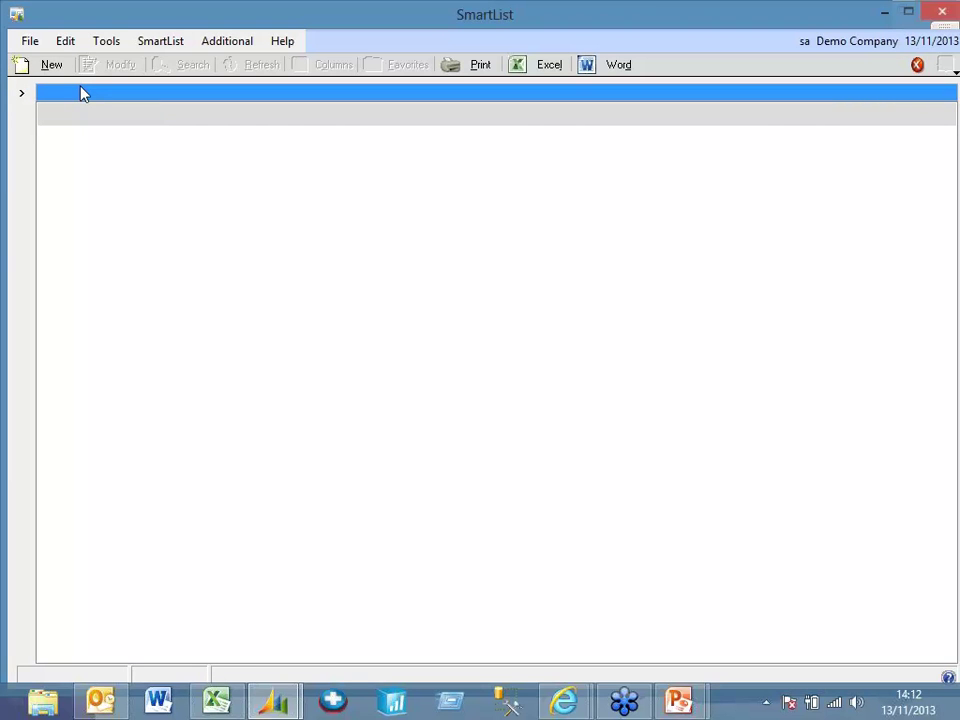
click(23, 97)
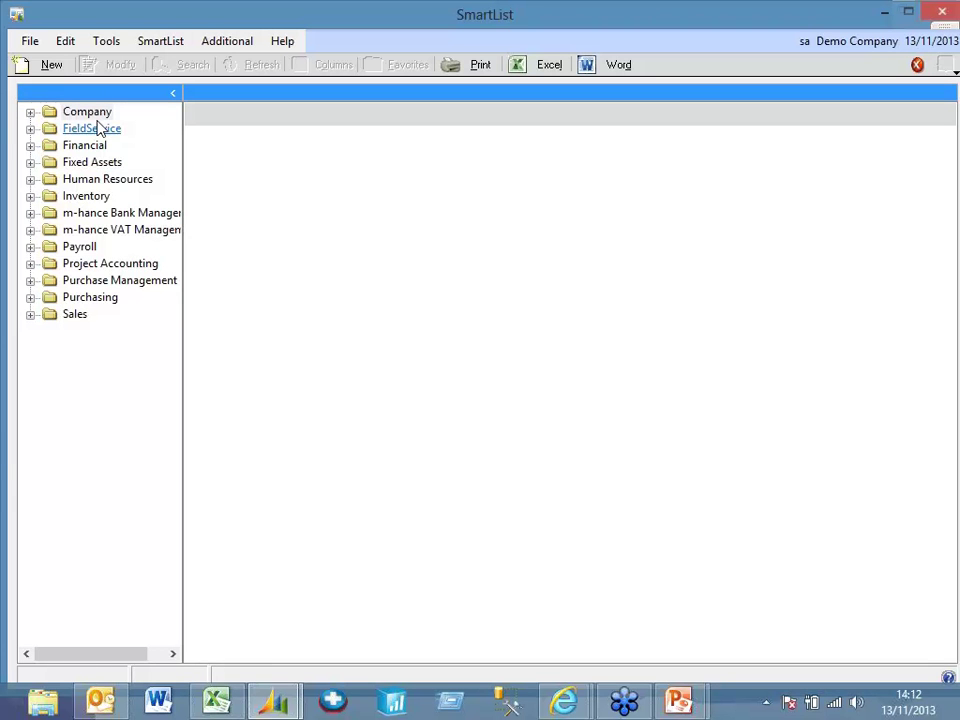
click(31, 297)
click(120, 400)
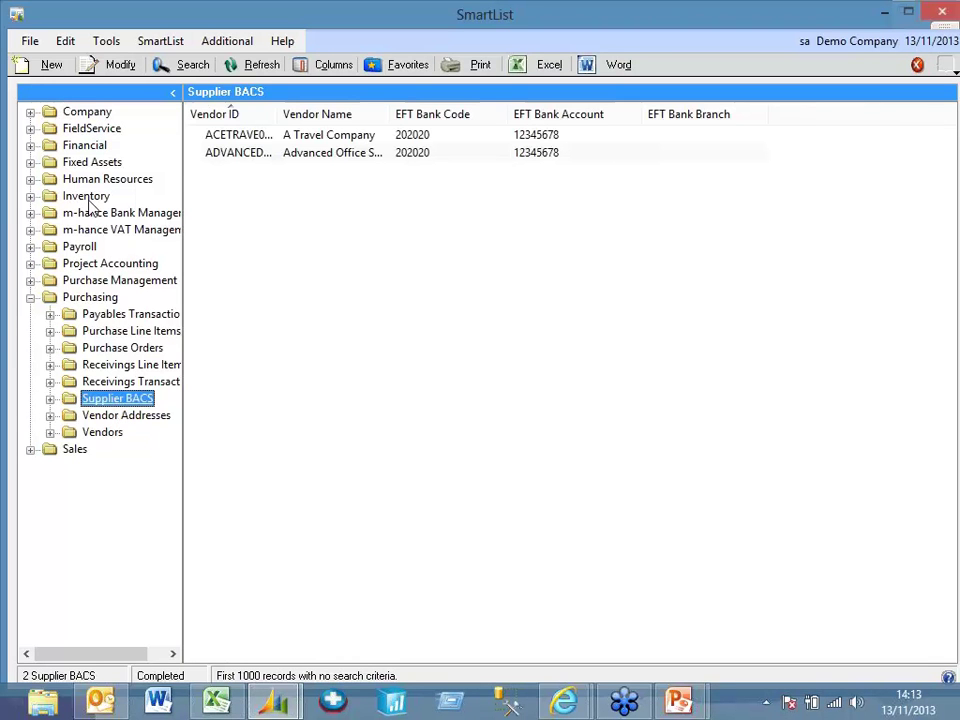
click(118, 64)
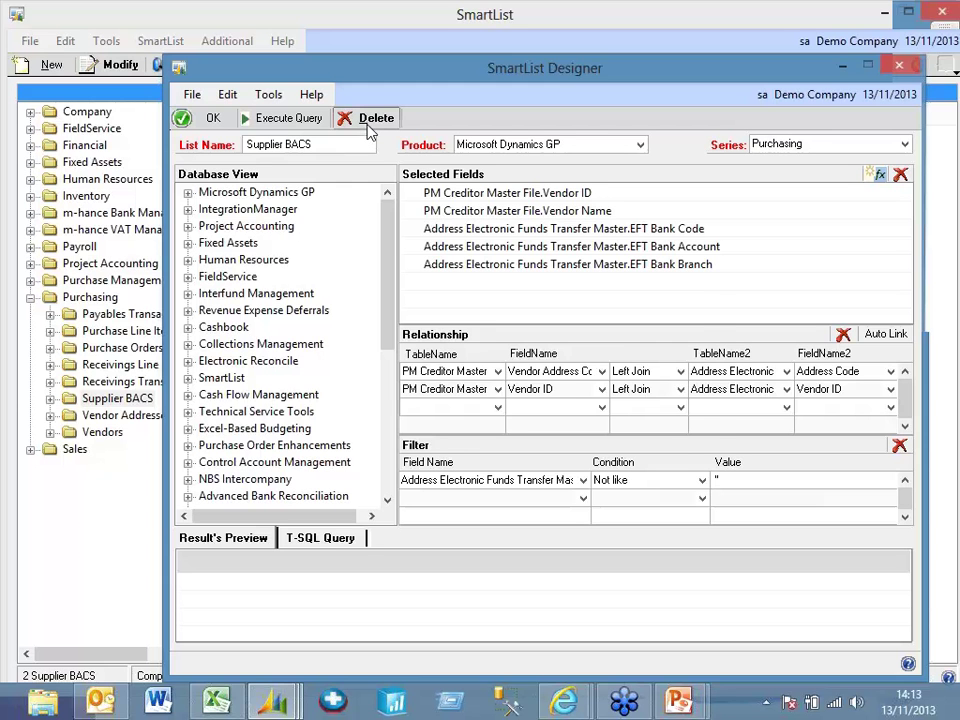
- Delete the Supplier BACS list and name the new list 'BACS Details', keeping series Purchasing
click(372, 120)
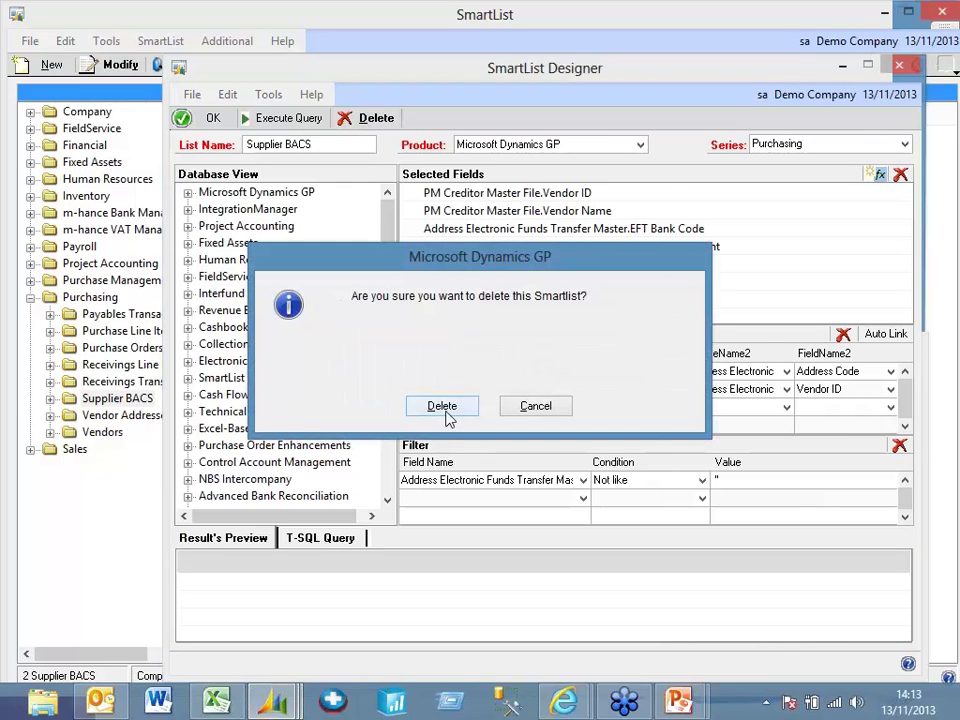
click(446, 408)
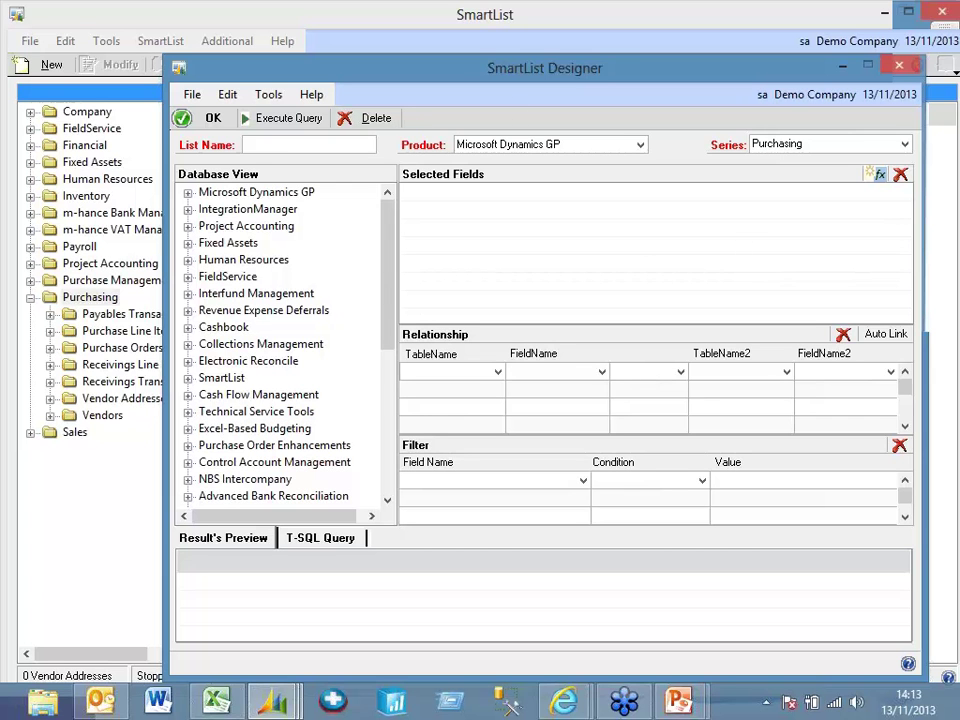
text(BACS Details)
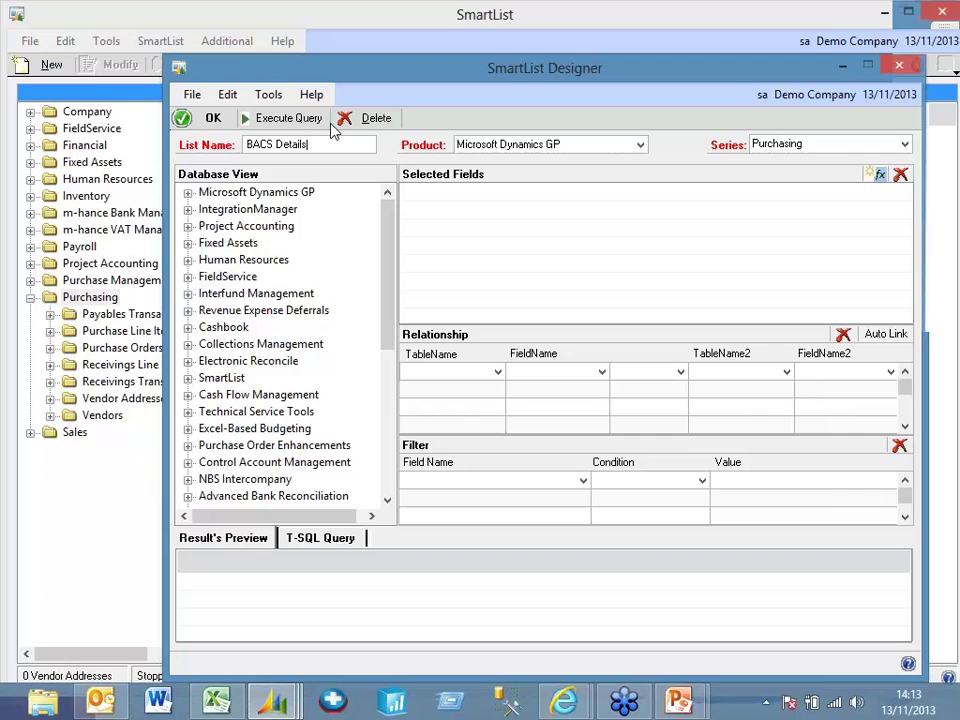
key(Tab)
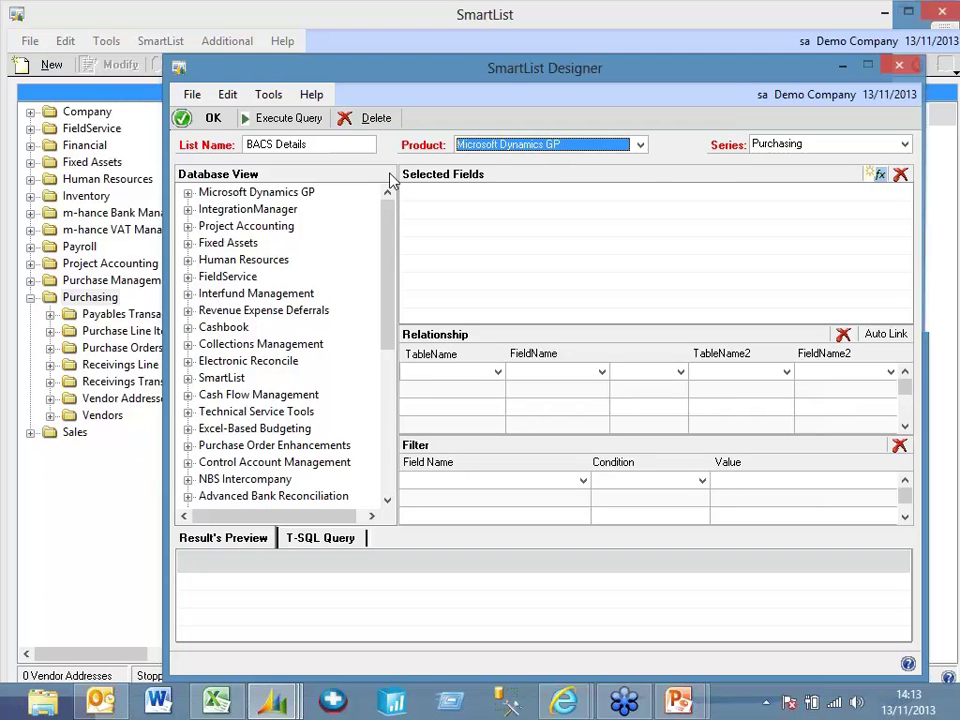
key(Tab)
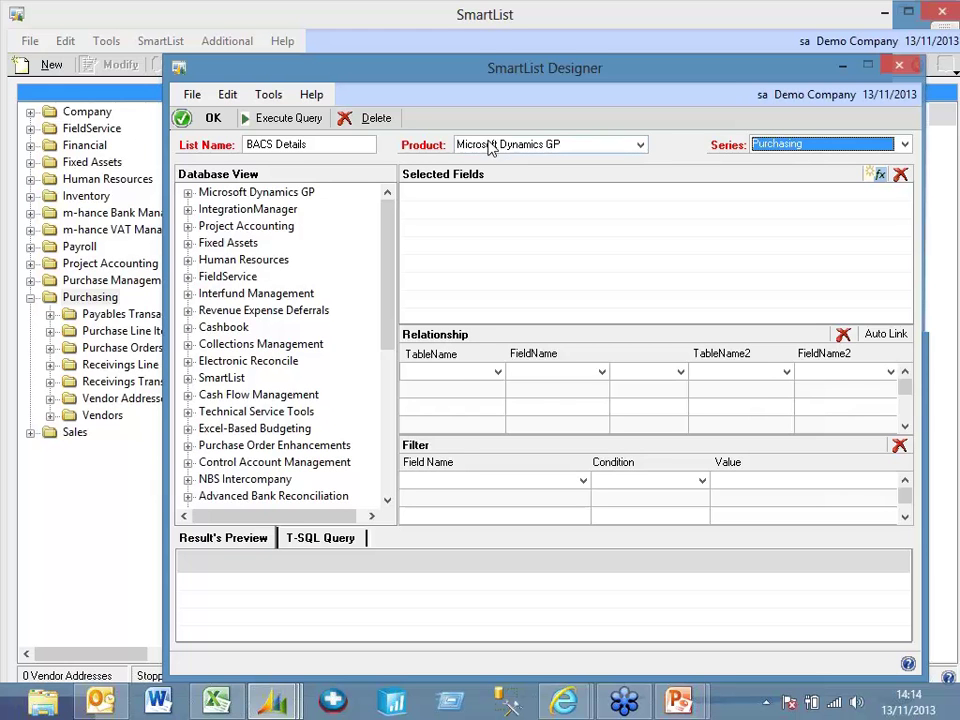
- Expand Microsoft Dynamics GP > Tables > Purchasing in the designer's table tree
click(189, 194)
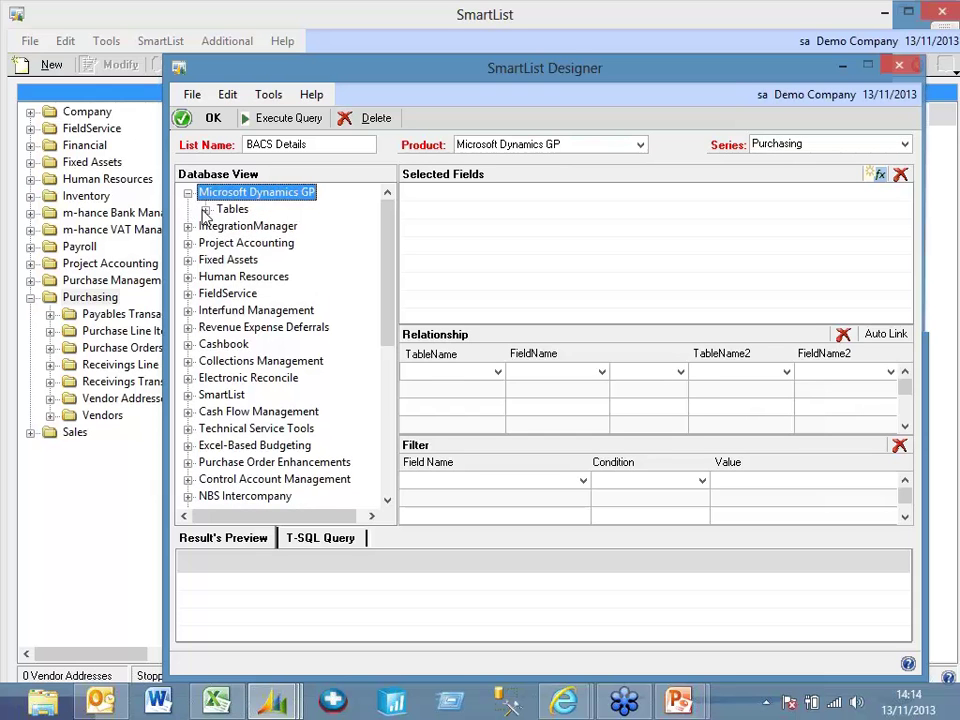
click(204, 209)
click(222, 260)
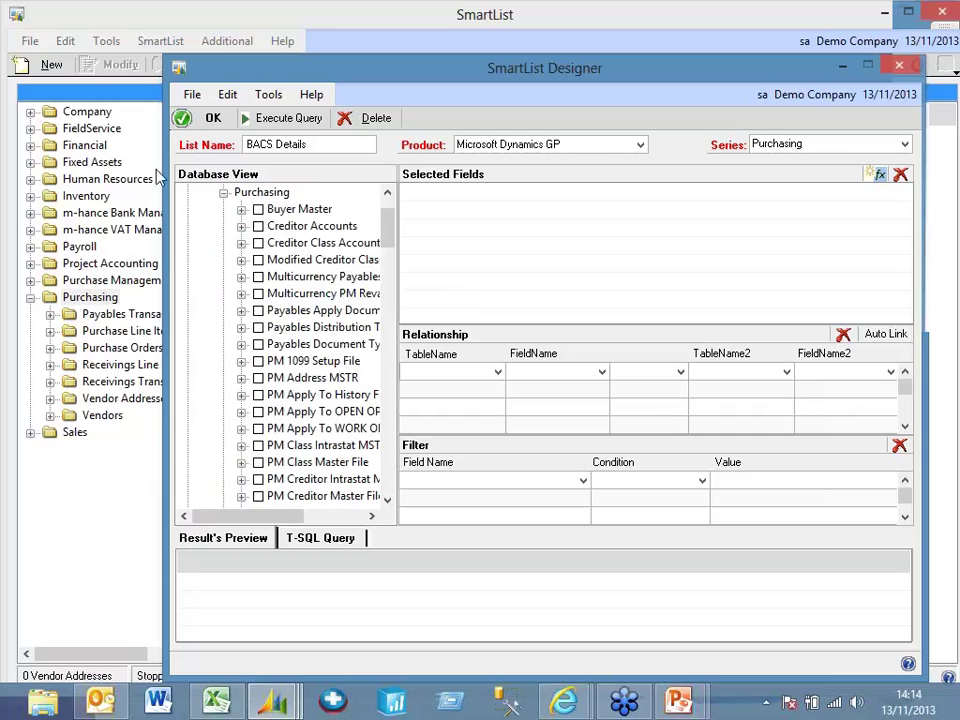
drag(386, 240, 388, 252)
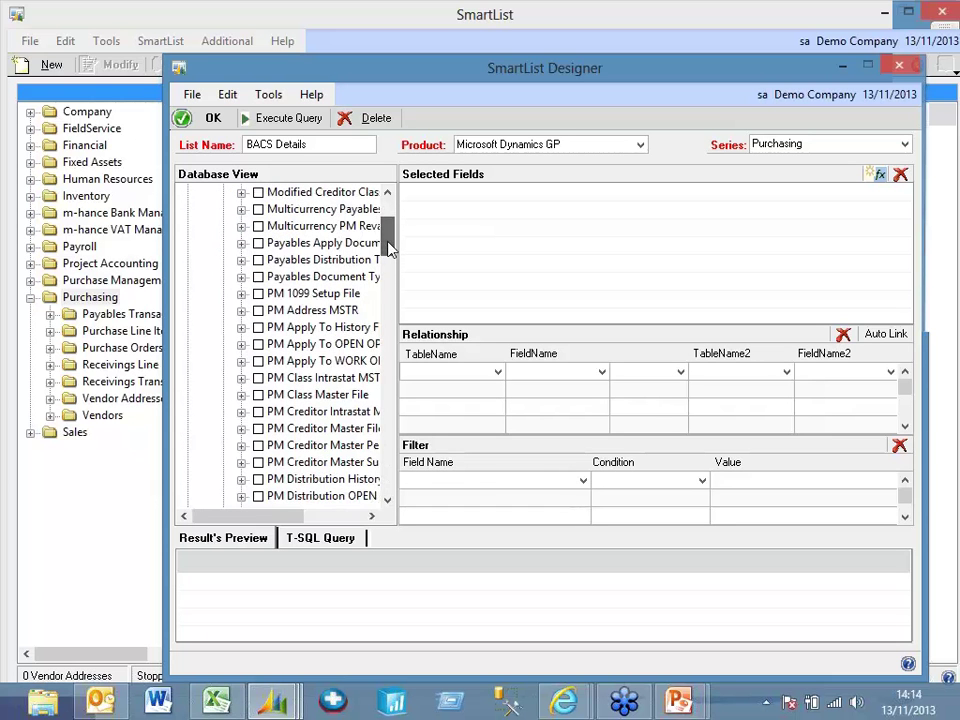
drag(285, 521, 315, 523)
- Keep only Vendor ID and Vendor Name from PM Creditor Master File and preview the query
click(207, 437)
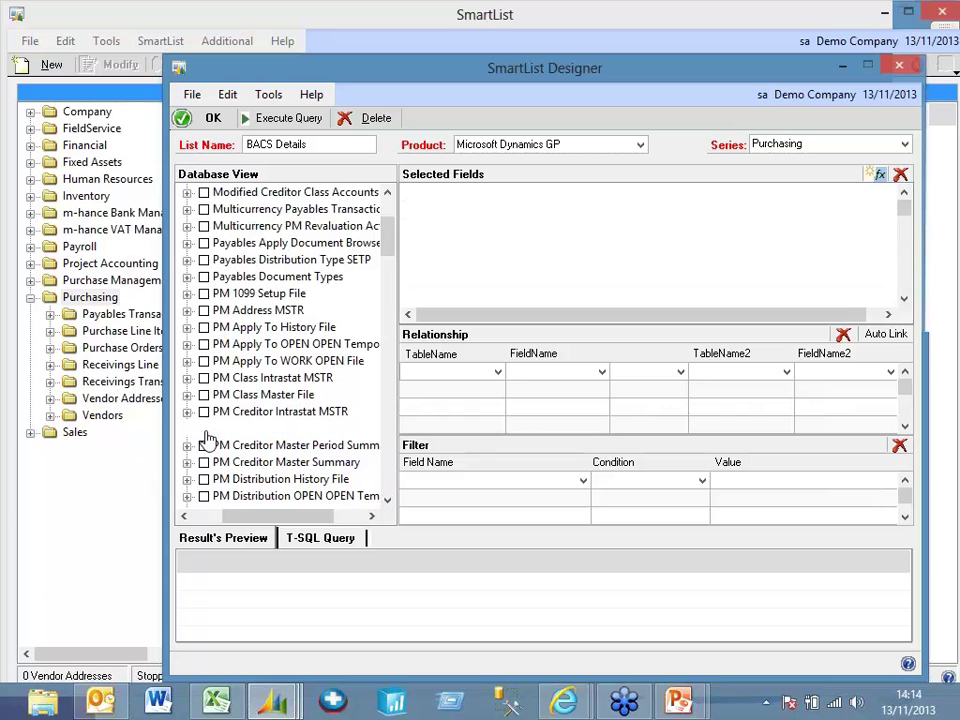
click(187, 429)
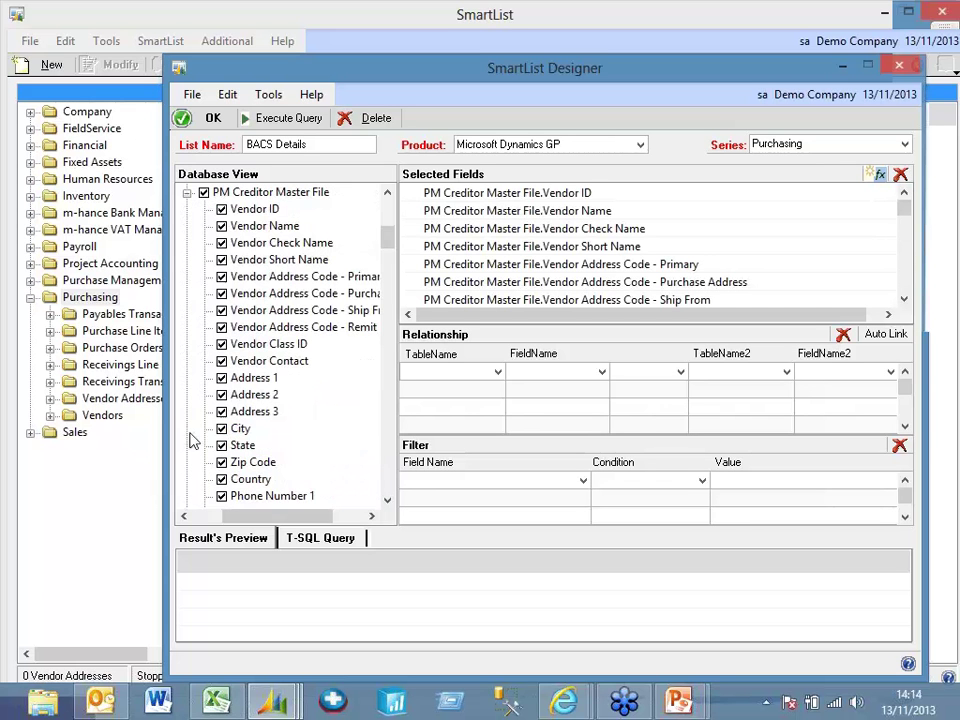
drag(392, 257, 389, 226)
click(204, 327)
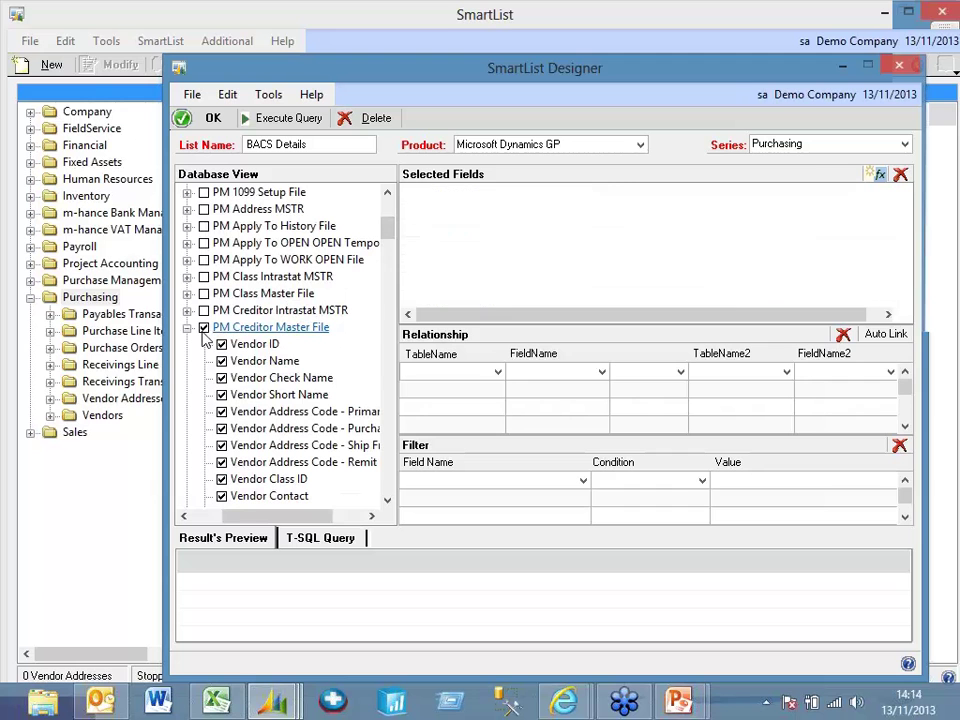
click(228, 346)
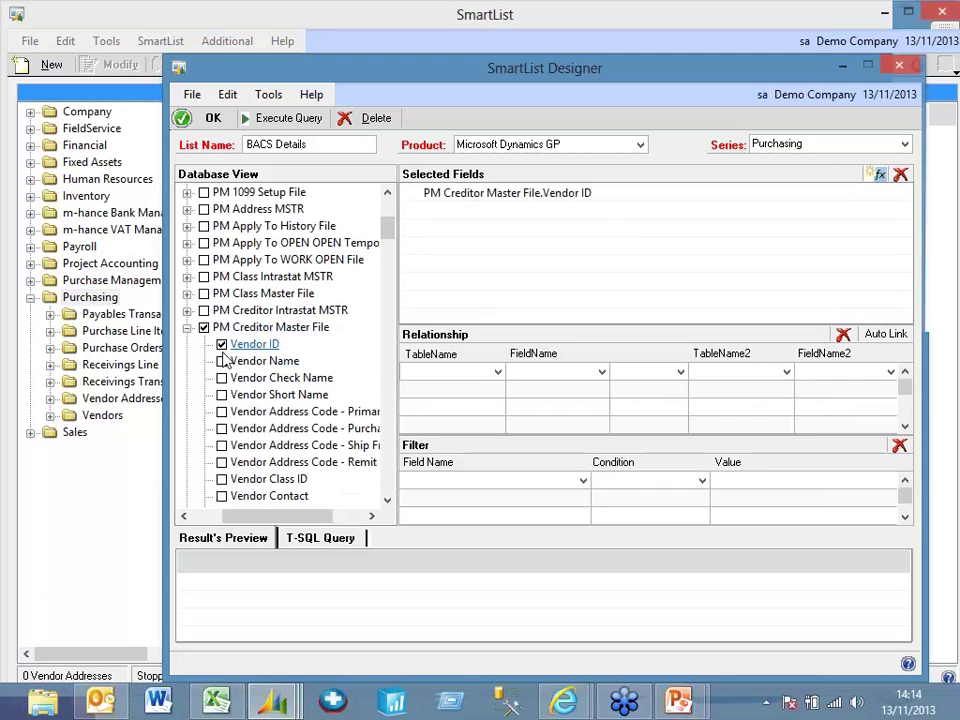
click(223, 361)
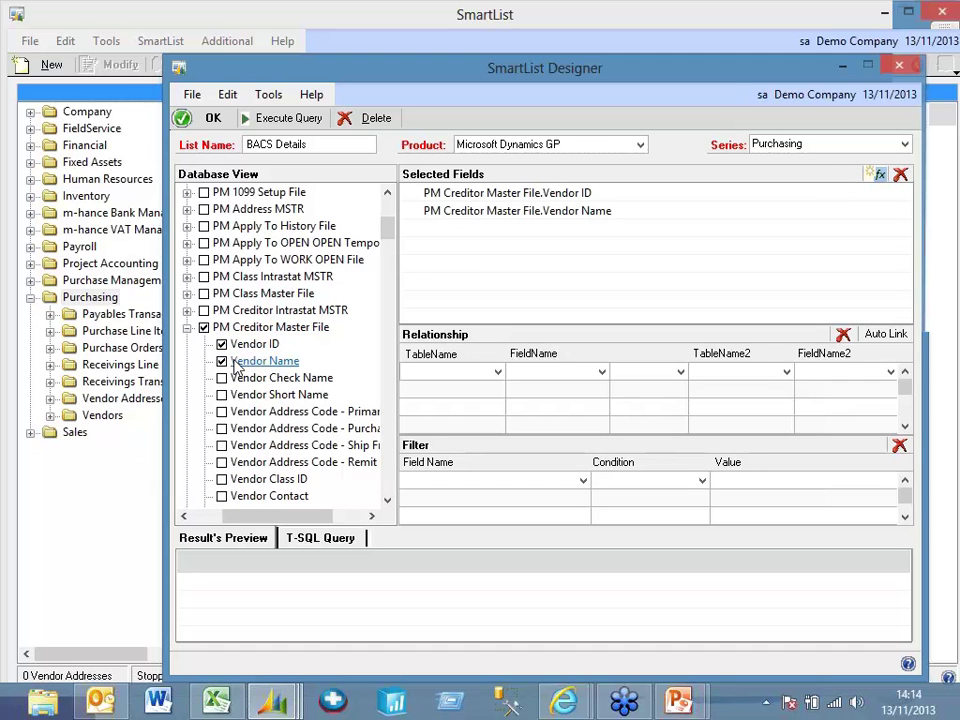
click(243, 362)
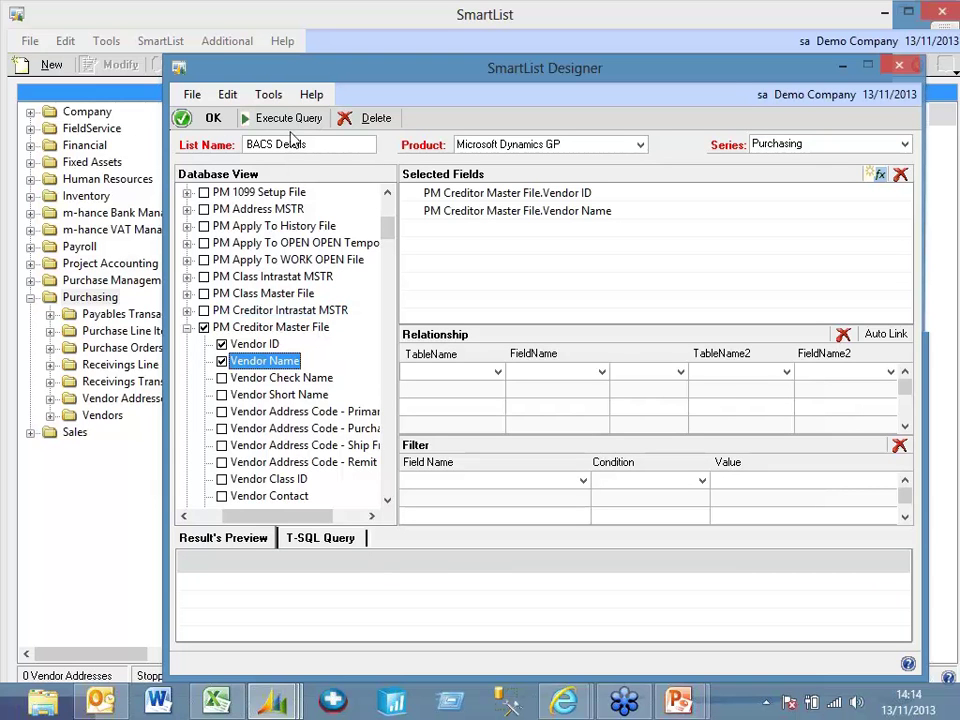
click(290, 121)
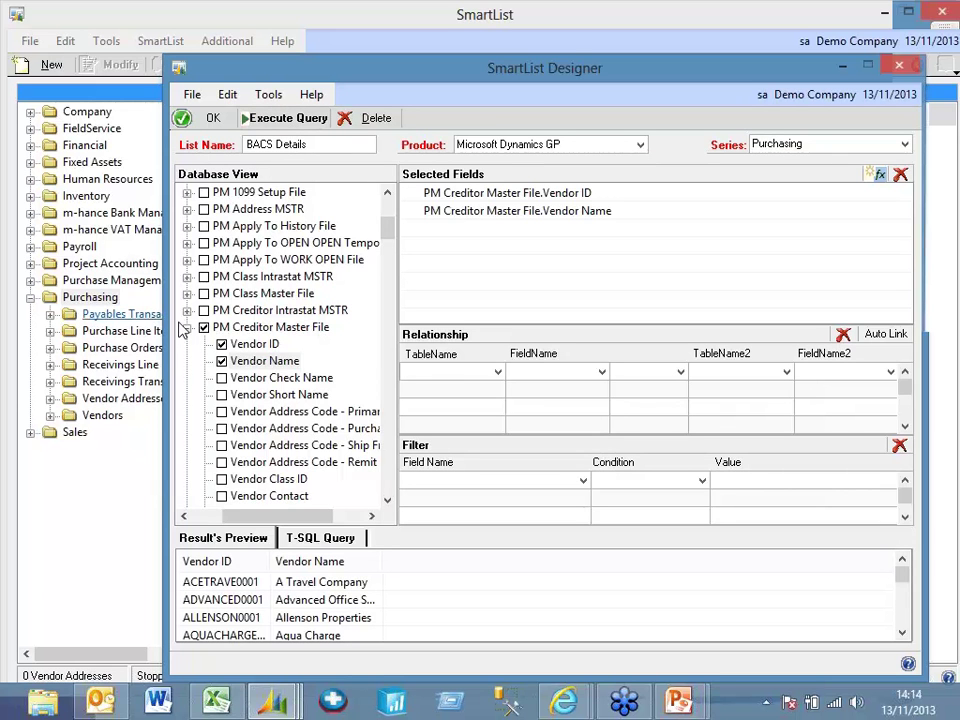
- Collapse Purchasing and tick the Address Electronic Funds Transfer Master table under Company
click(187, 327)
scroll(220, 248, up, 5)
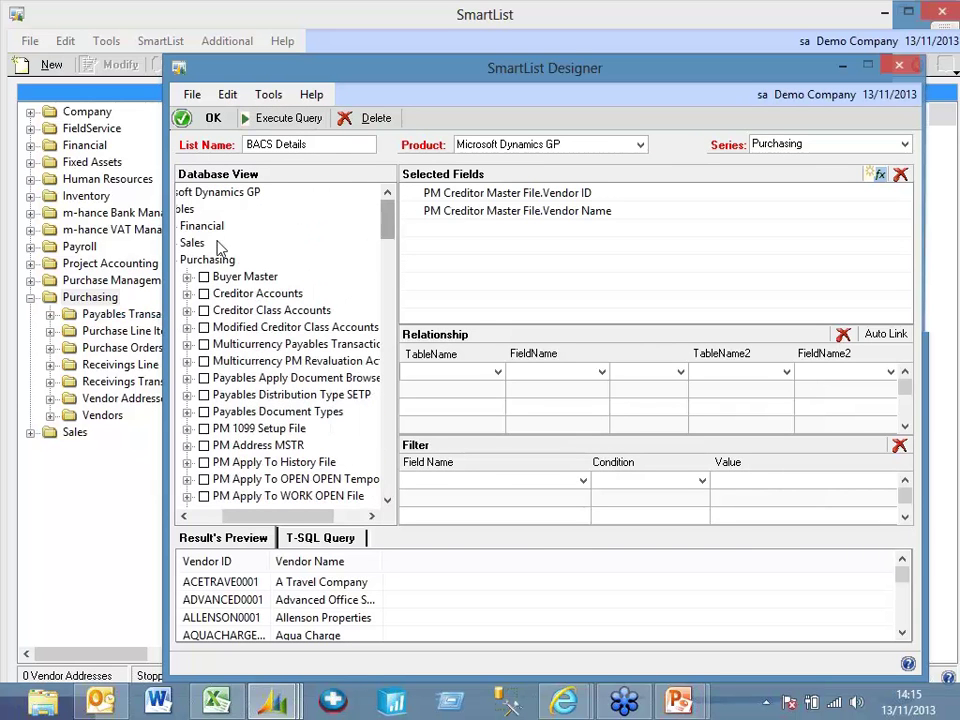
scroll(225, 262, left, 2)
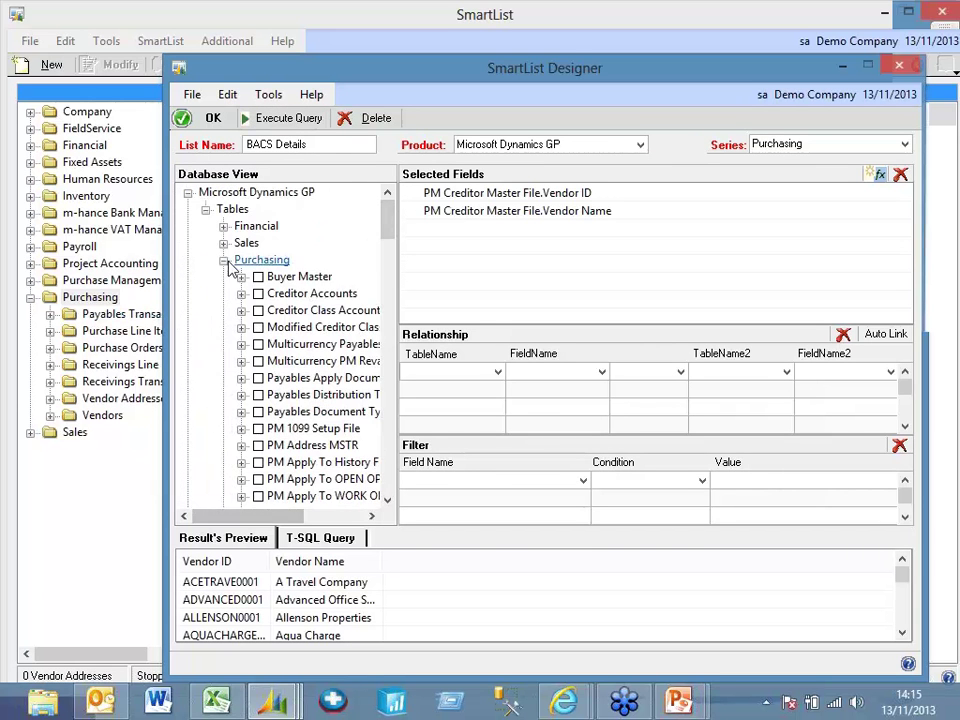
click(225, 261)
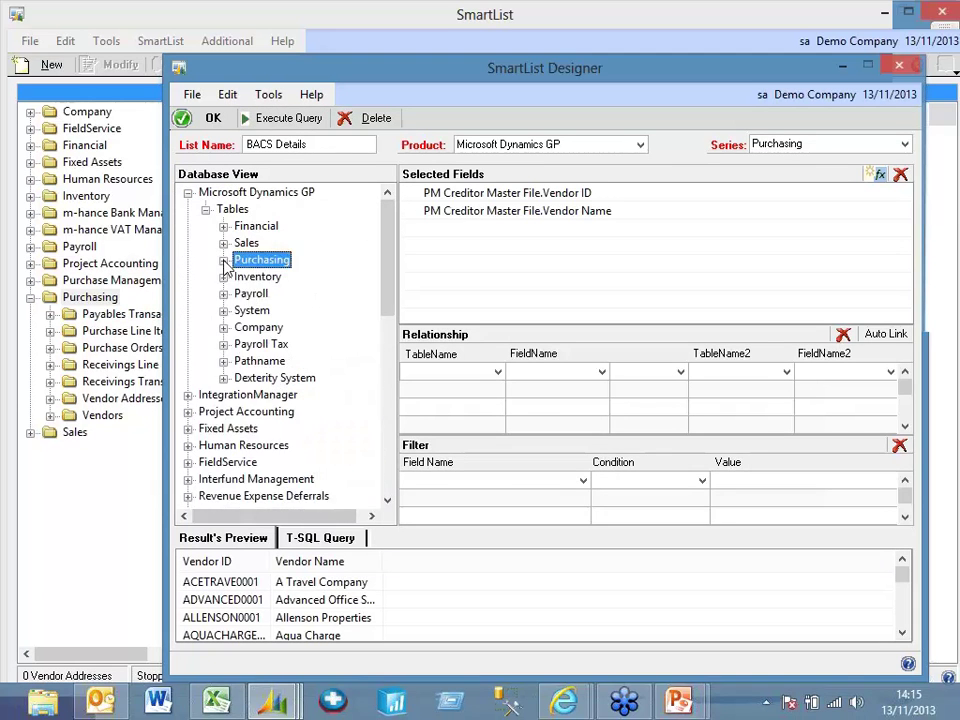
click(222, 328)
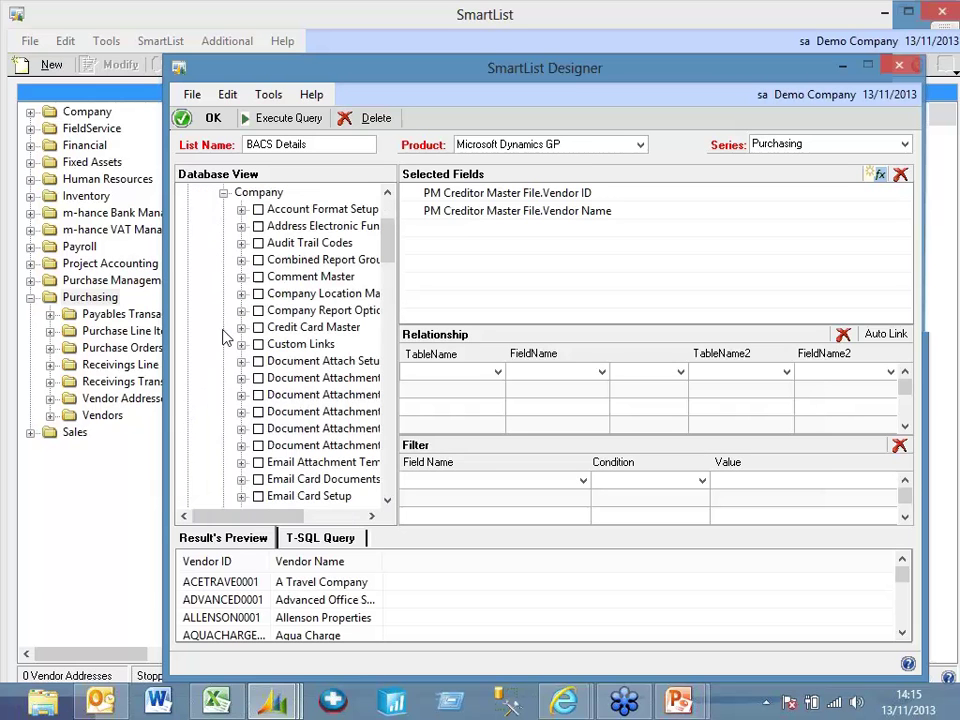
click(258, 228)
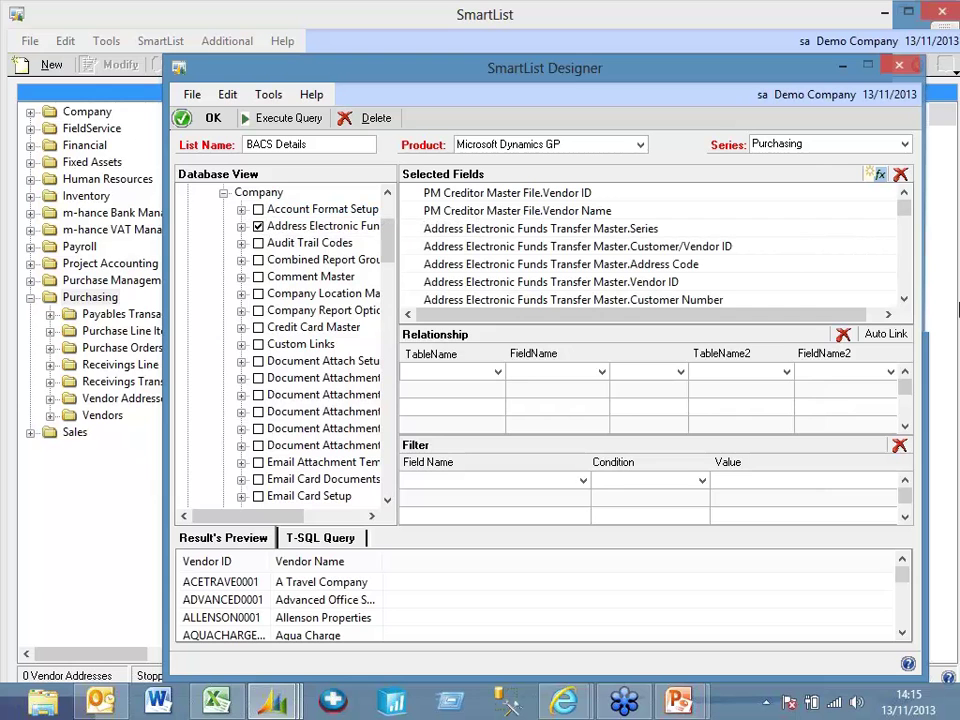
- Left-join Address Electronic Funds Transfer Master to PM Creditor Master File on Vendor ID, then preview
click(497, 371)
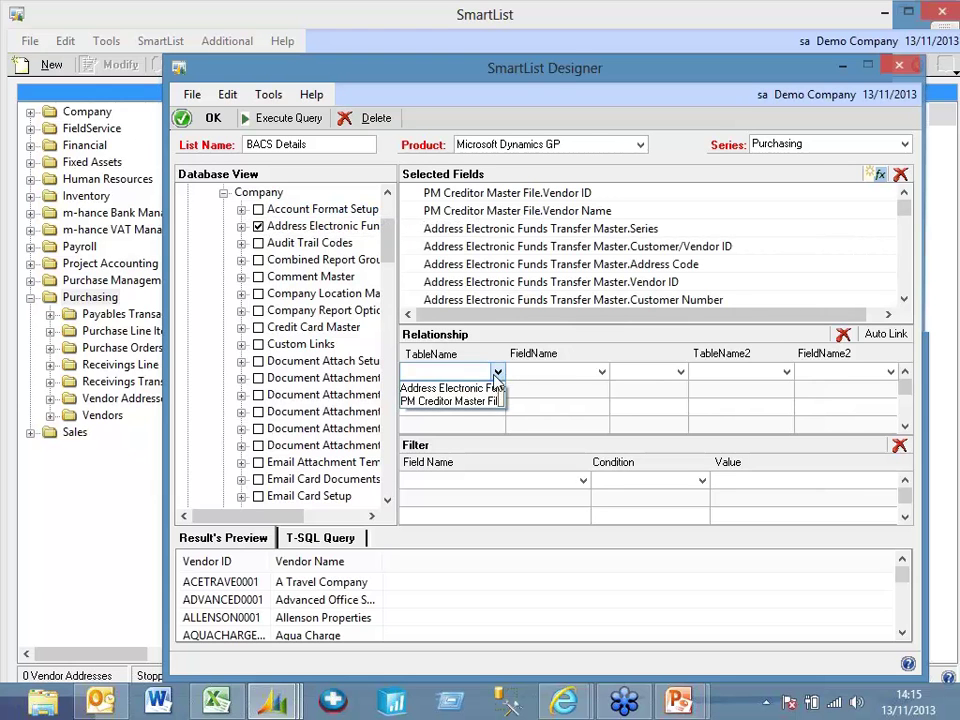
click(493, 387)
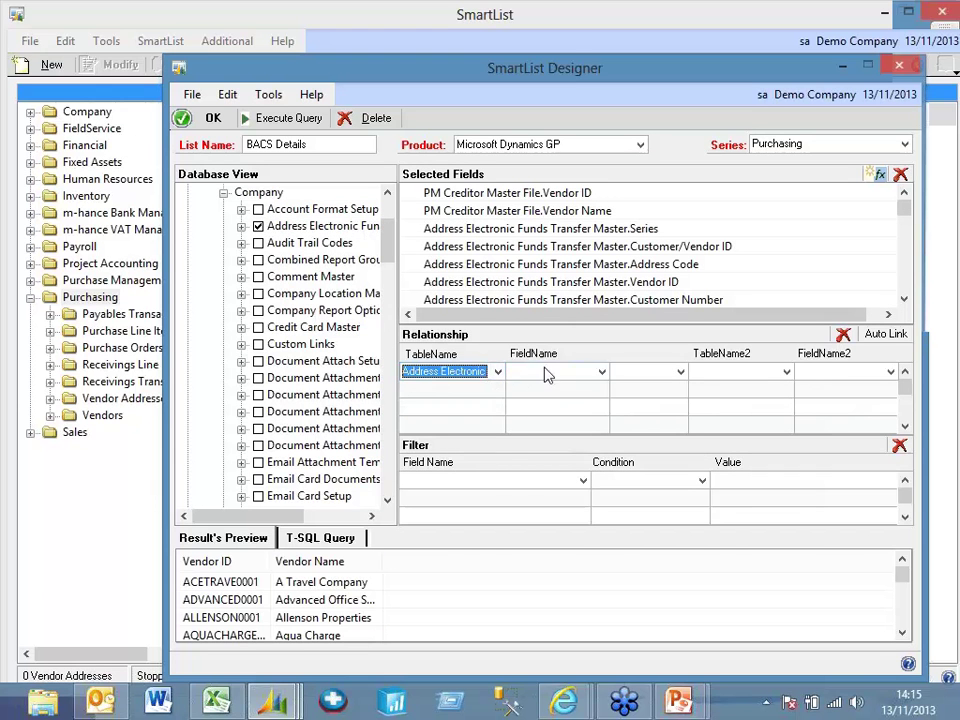
click(601, 372)
click(560, 427)
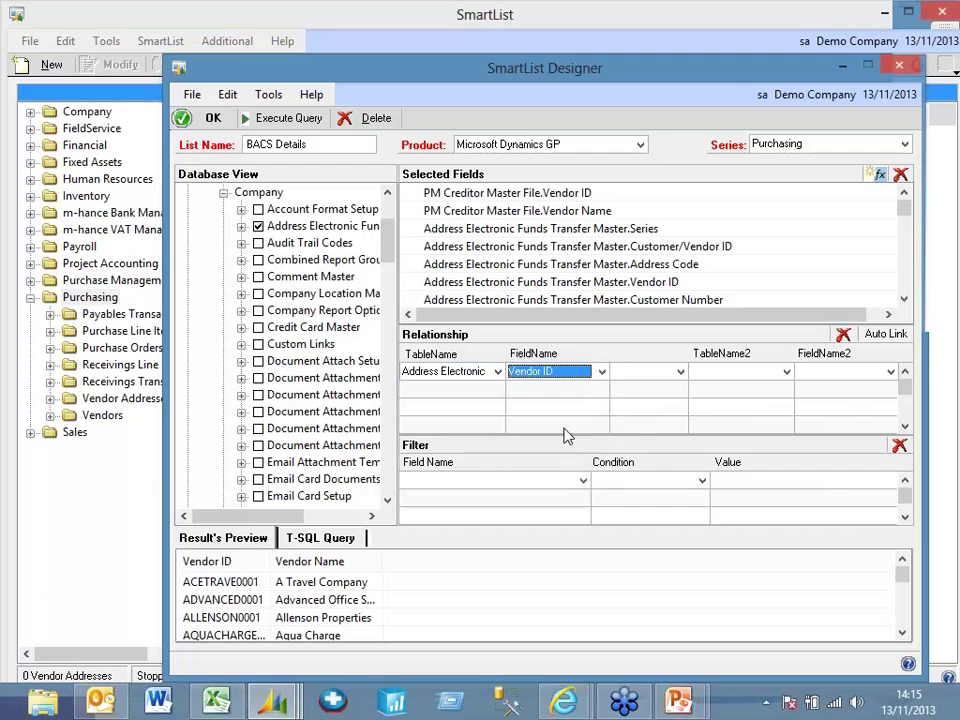
click(680, 372)
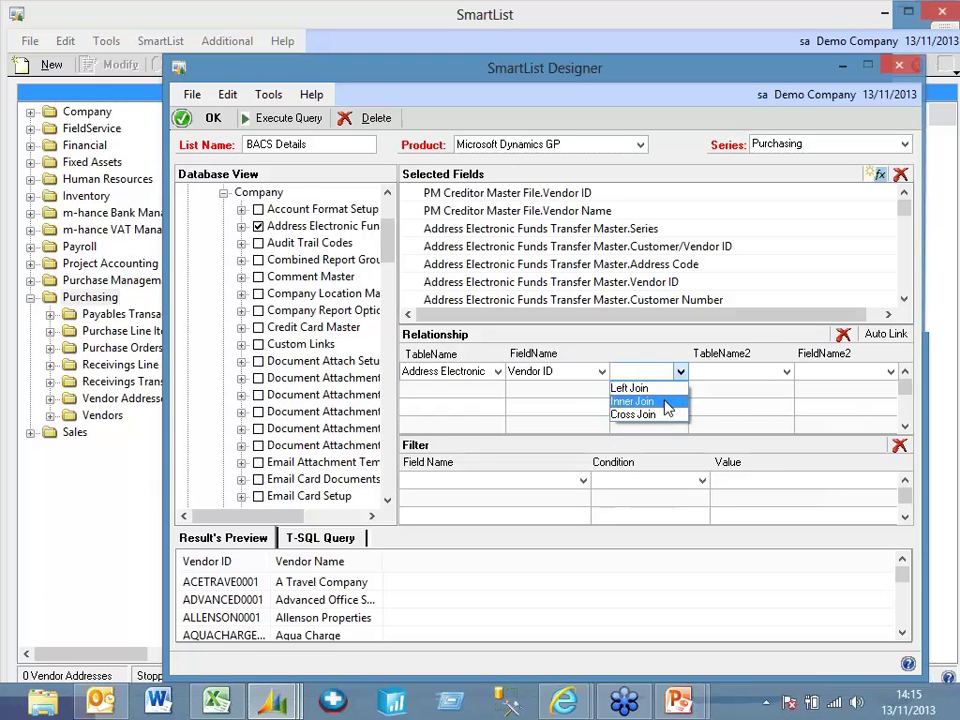
click(630, 388)
click(787, 372)
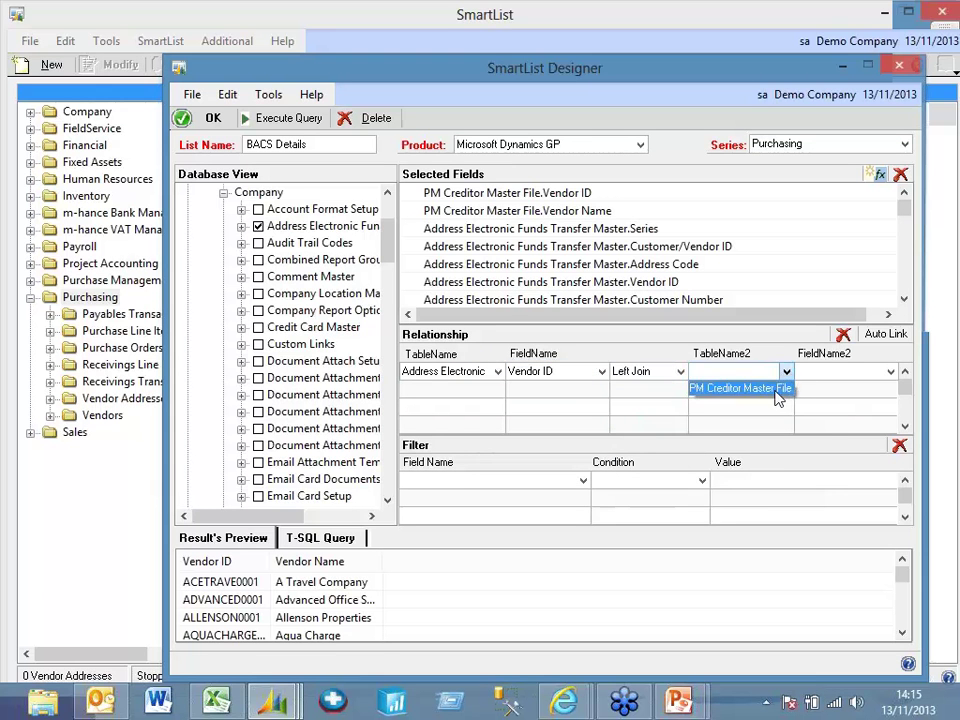
click(745, 388)
click(890, 372)
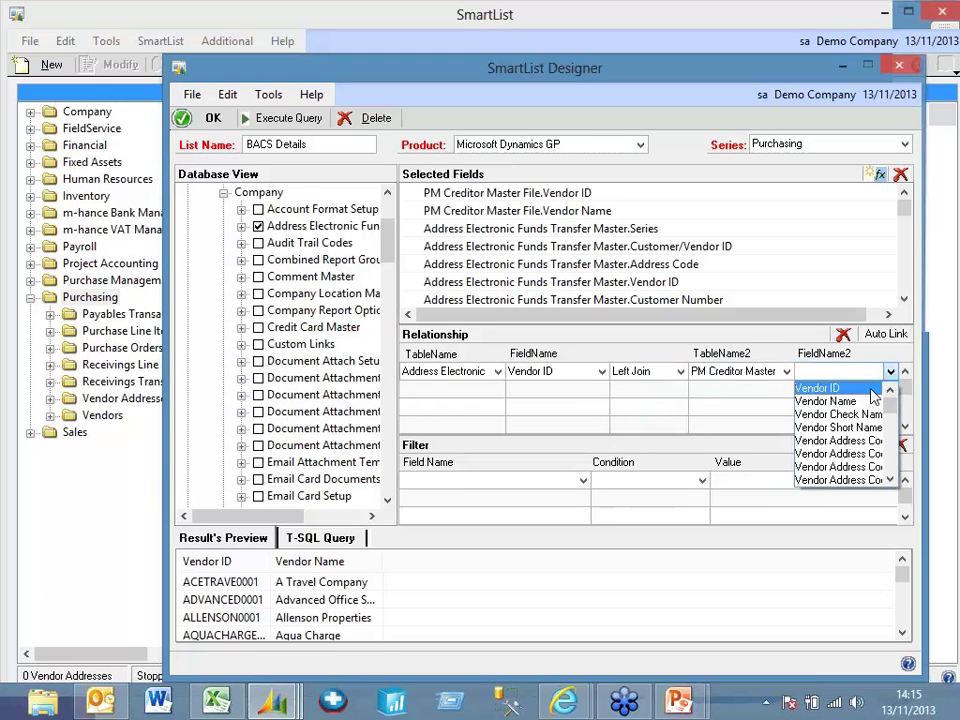
click(820, 388)
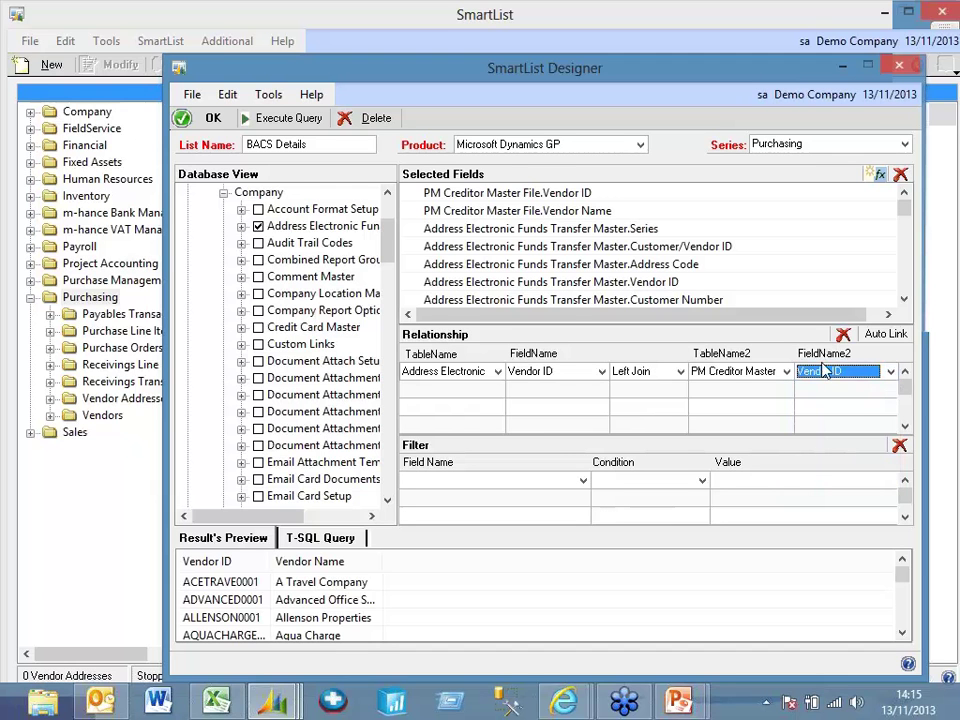
click(290, 118)
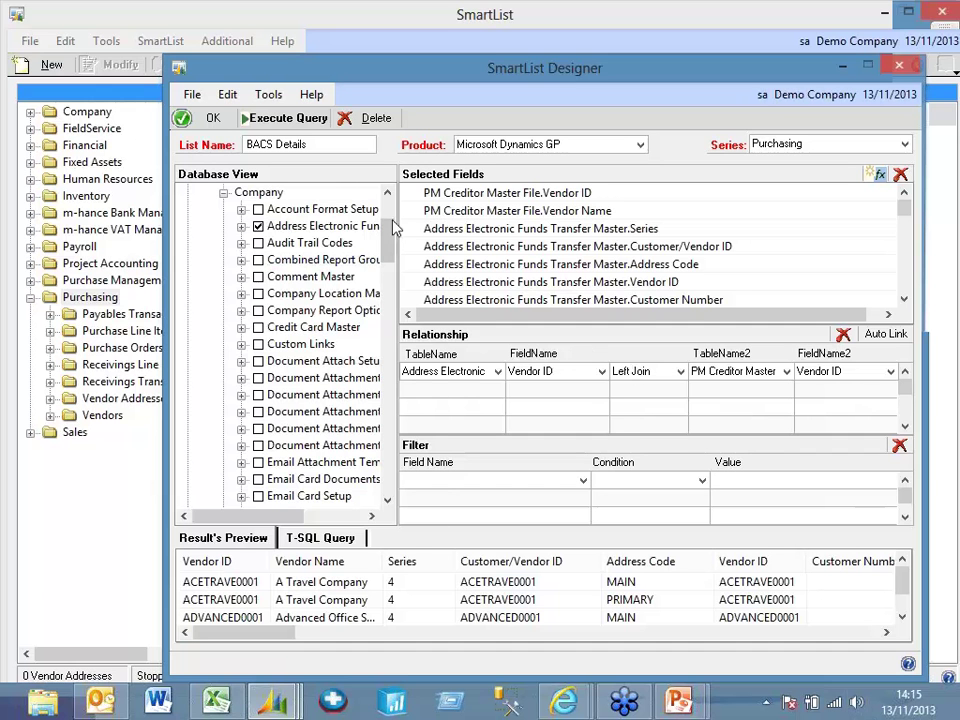
- Untick Series, Customer/Vendor ID, Address Code, Customer Number, Inactive, GIRO Post Type, Branch Code and Check Digit
click(241, 226)
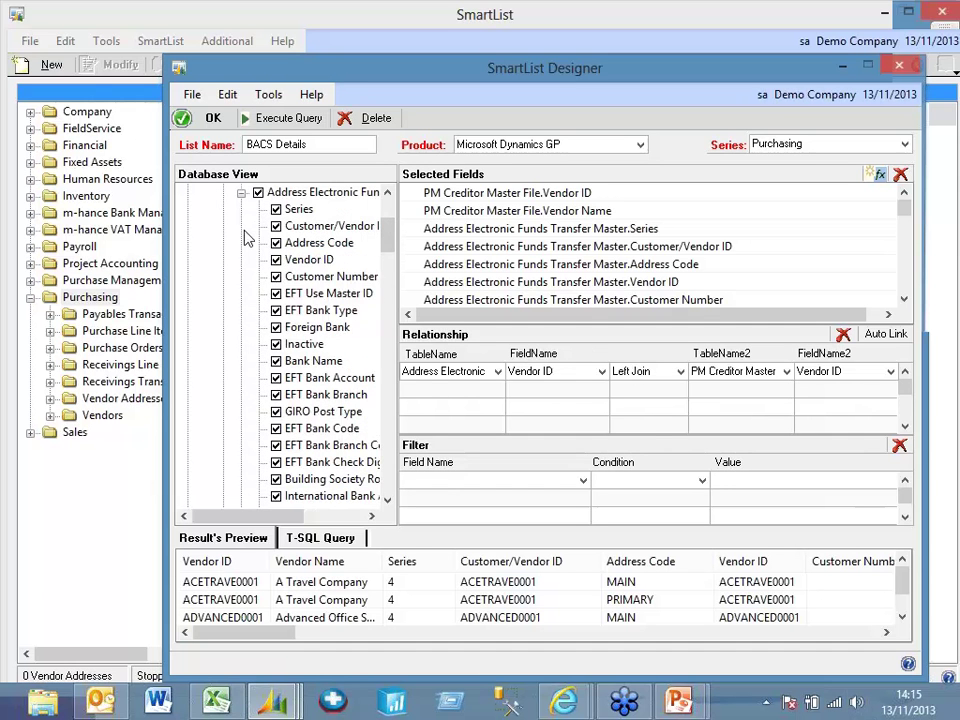
click(258, 192)
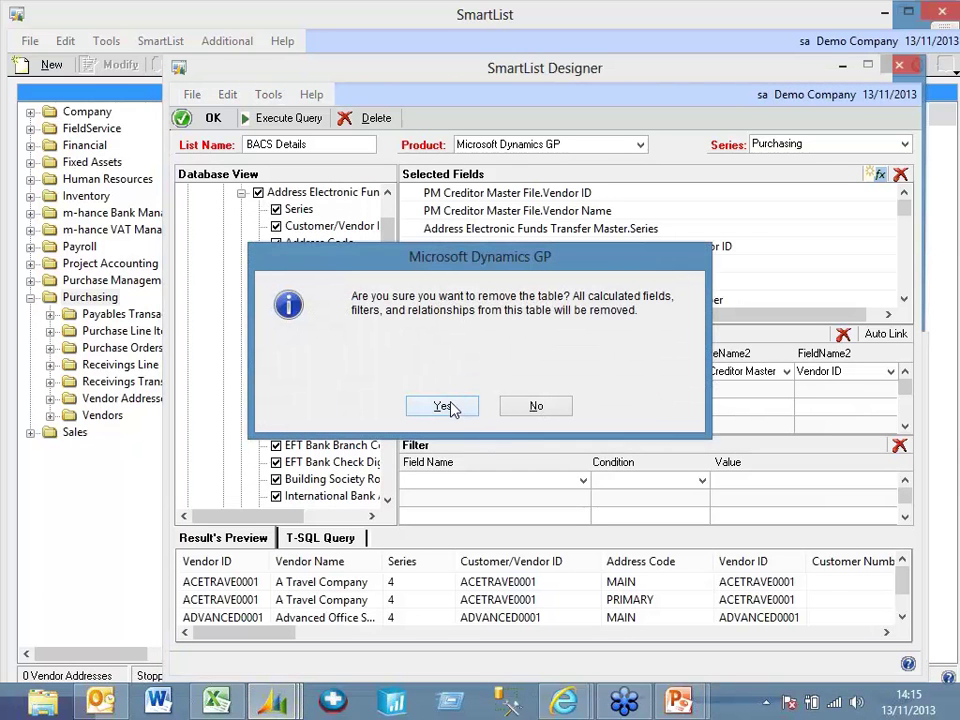
click(537, 406)
click(276, 209)
click(276, 226)
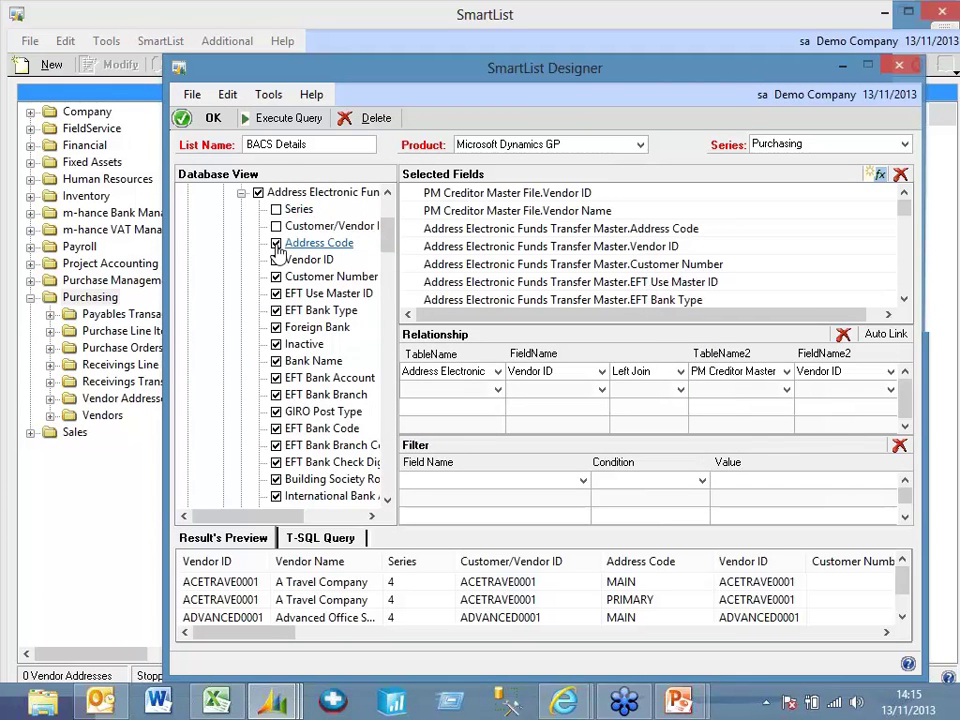
click(276, 243)
click(276, 276)
click(276, 344)
click(276, 411)
click(276, 445)
click(276, 462)
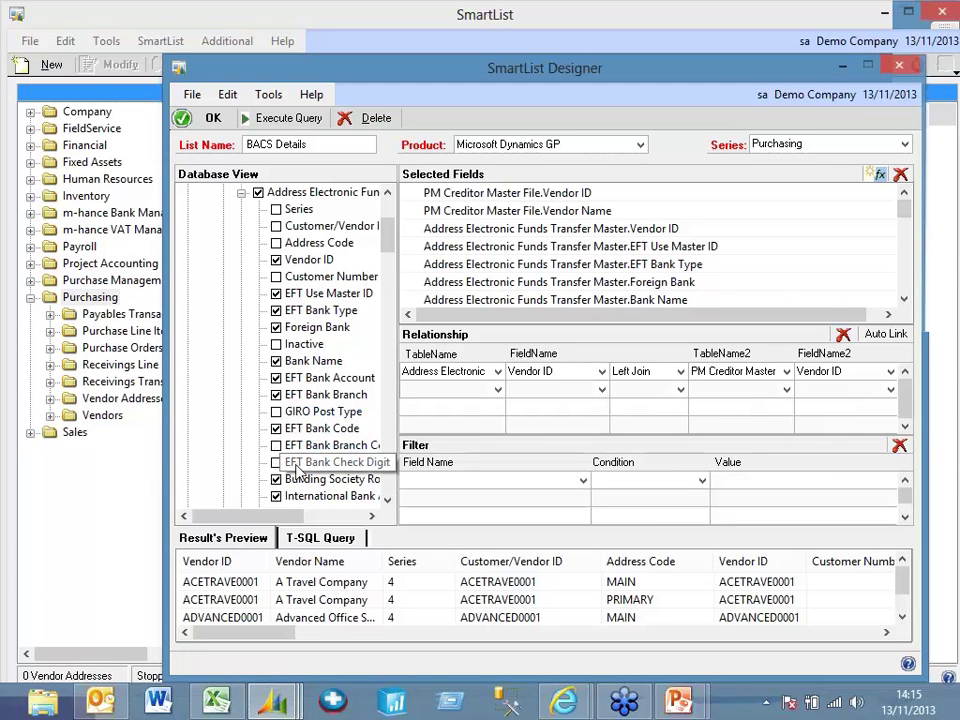
click(282, 118)
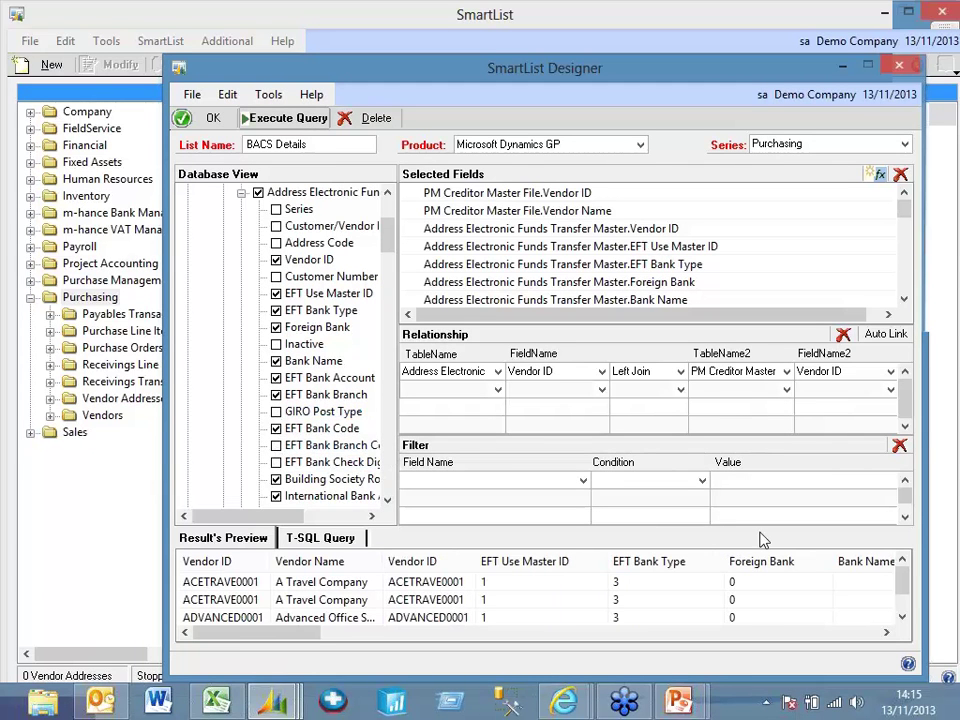
- Also remove EFT Use Master ID, EFT Bank Type and Foreign Bank, then refresh the preview
click(276, 293)
click(276, 310)
click(276, 327)
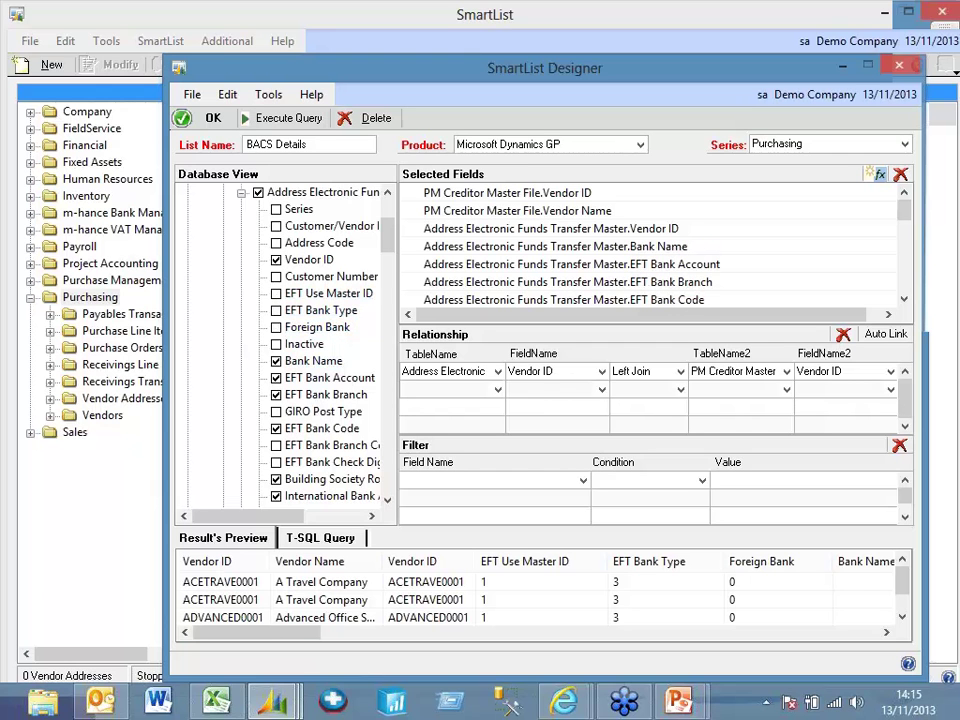
click(282, 118)
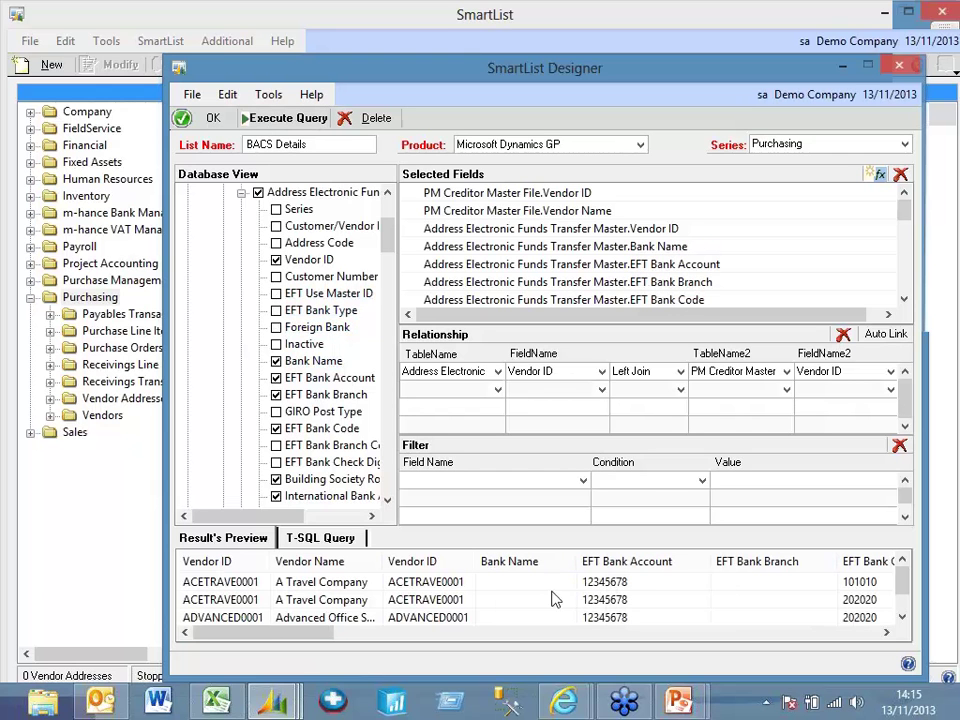
click(902, 607)
drag(902, 607, 900, 585)
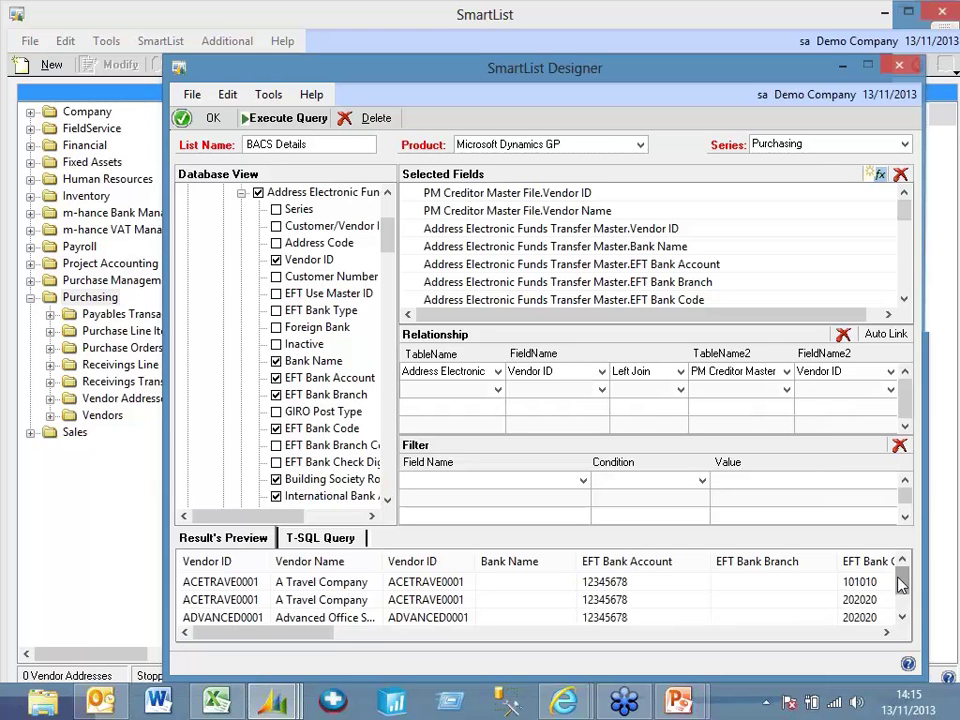
click(903, 618)
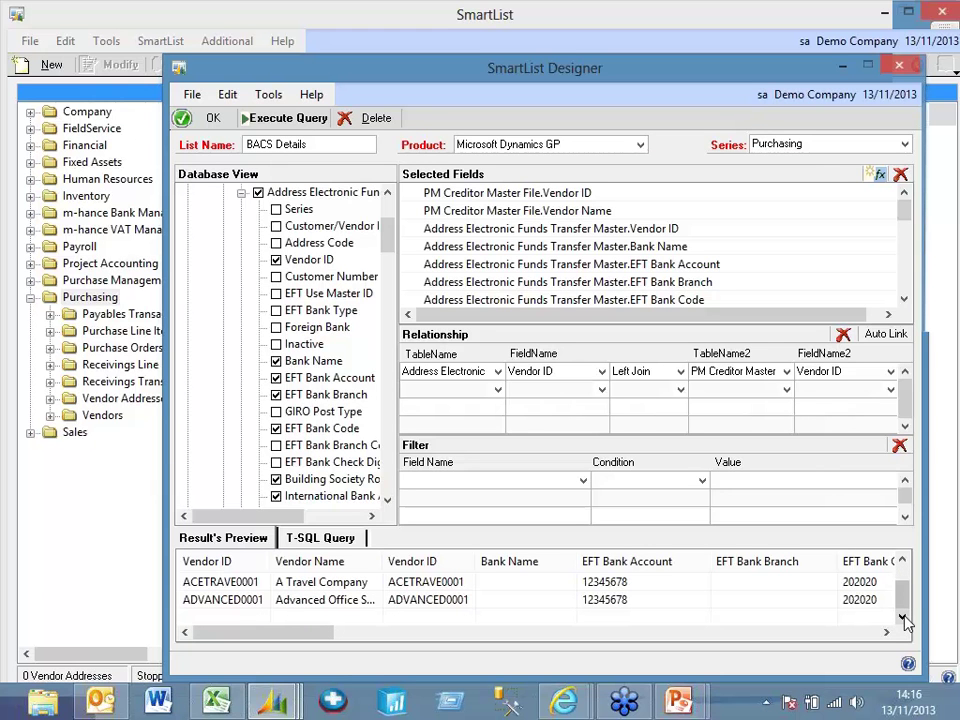
- Save BACS Details with OK, toggle the SmartList navigation tree, then close SmartList
click(205, 119)
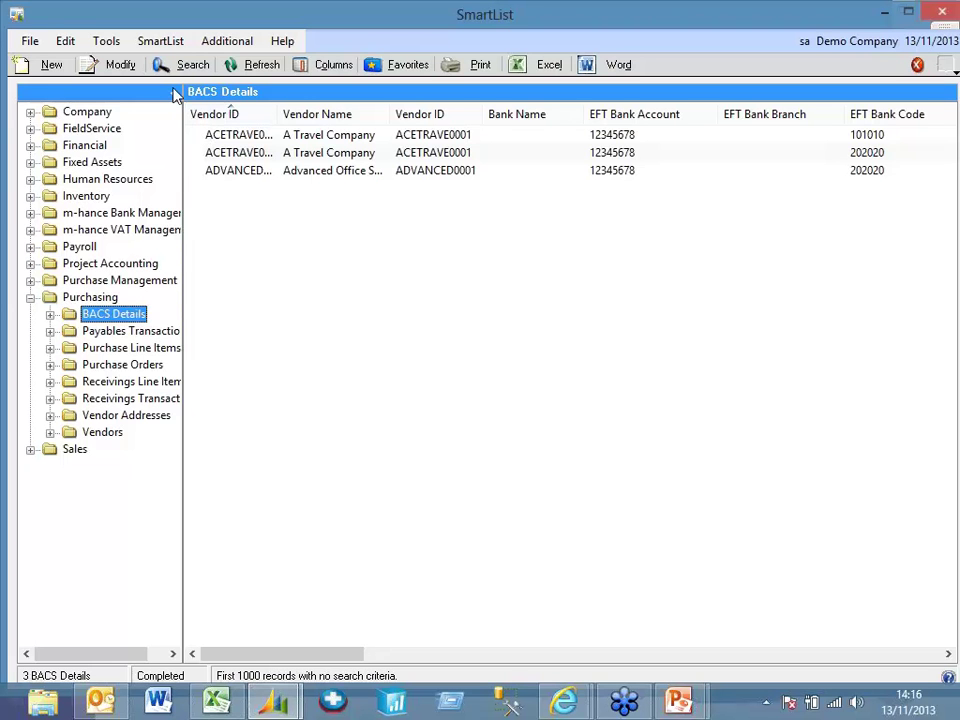
click(173, 92)
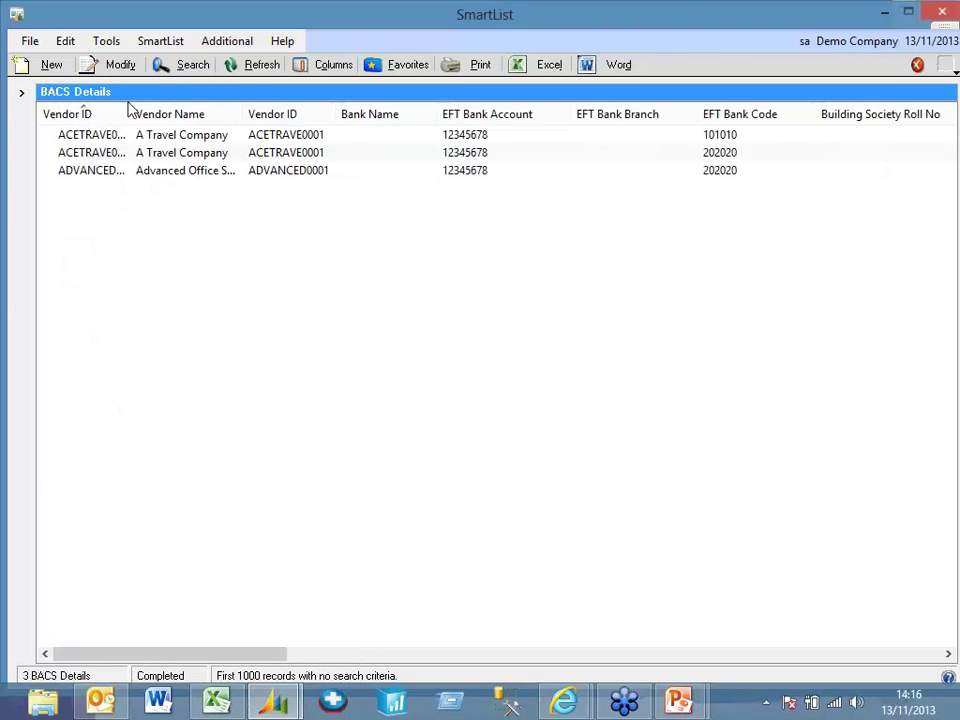
click(22, 92)
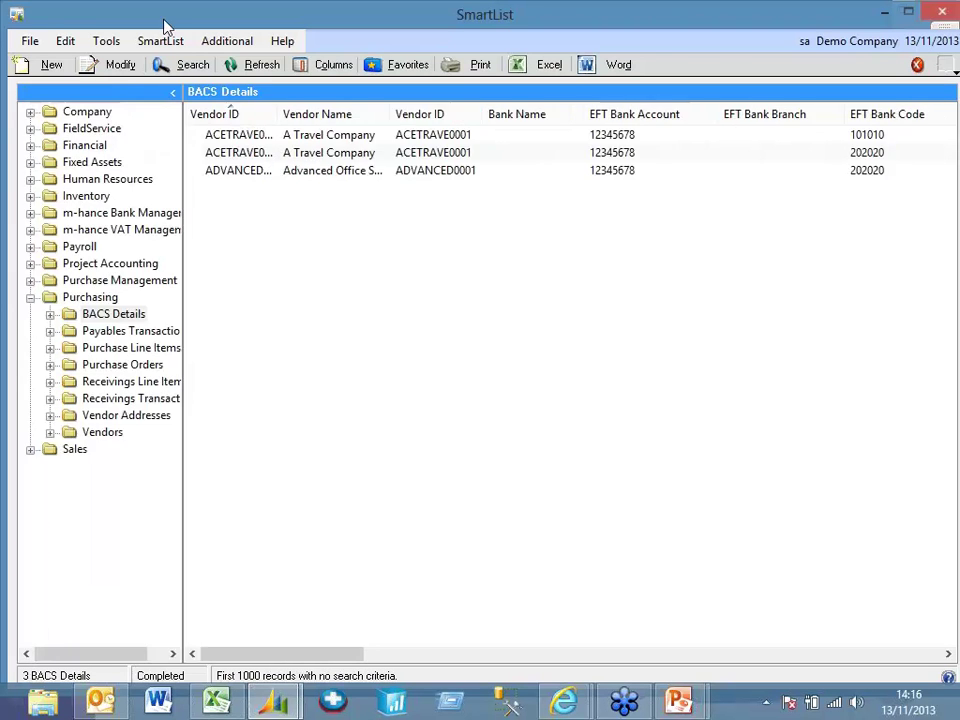
click(942, 11)
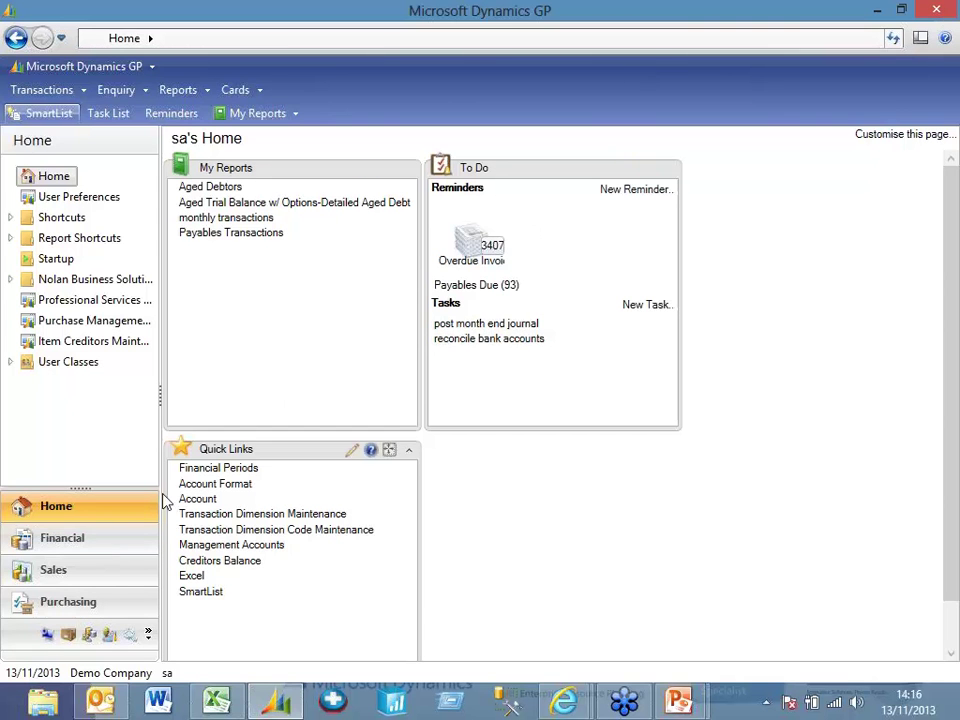
- Launch Reconcile to GL from the Financial routines, showing Payables Management for 01/10/2013–31/10/2013
click(115, 548)
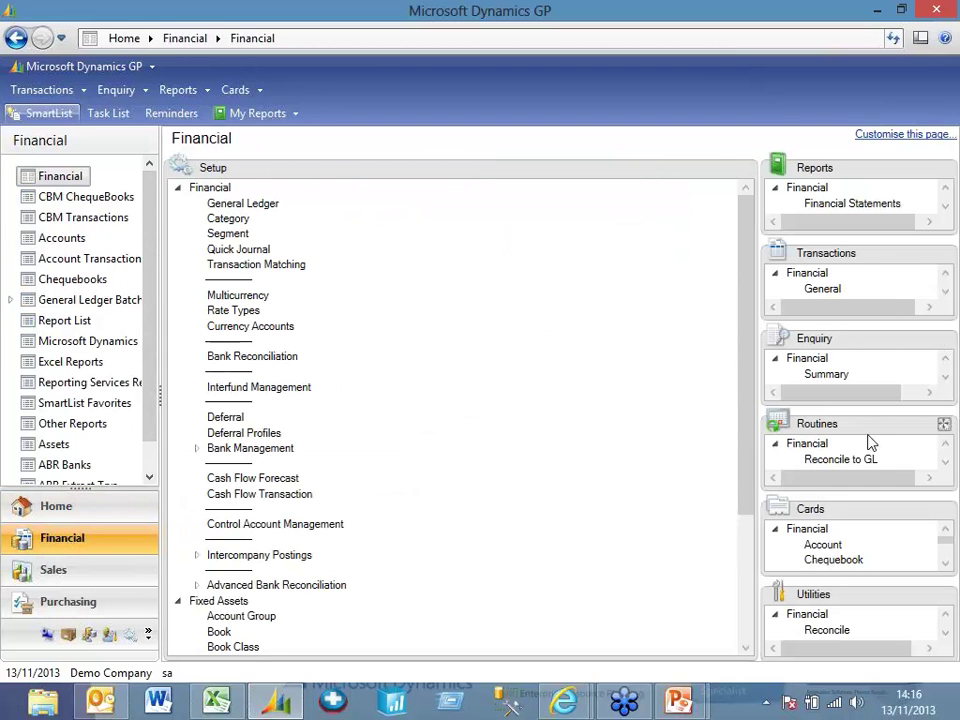
click(944, 427)
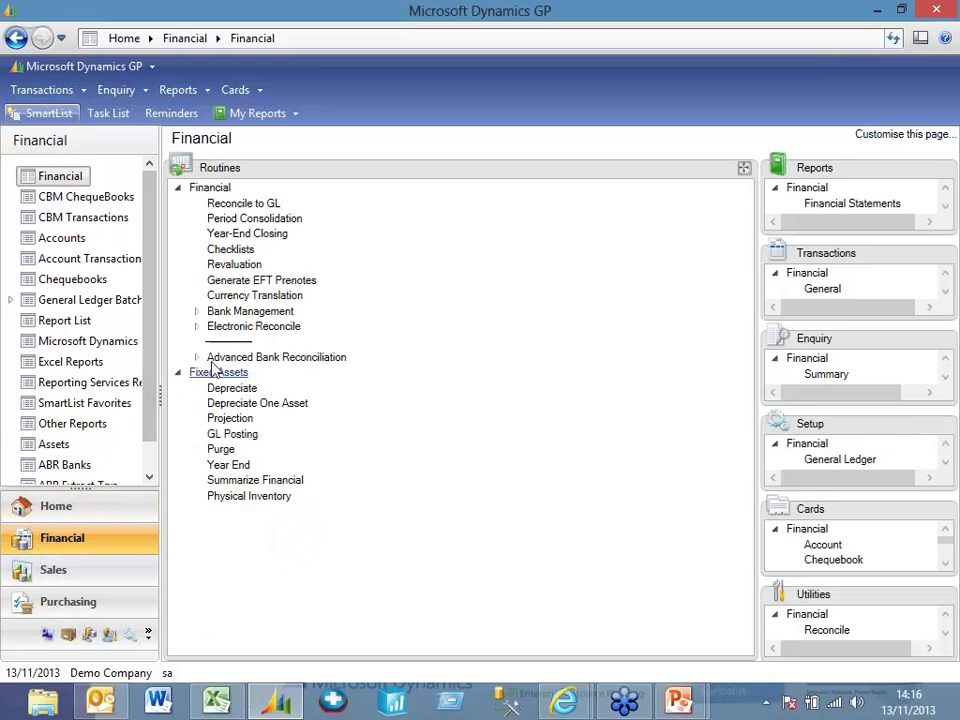
click(258, 208)
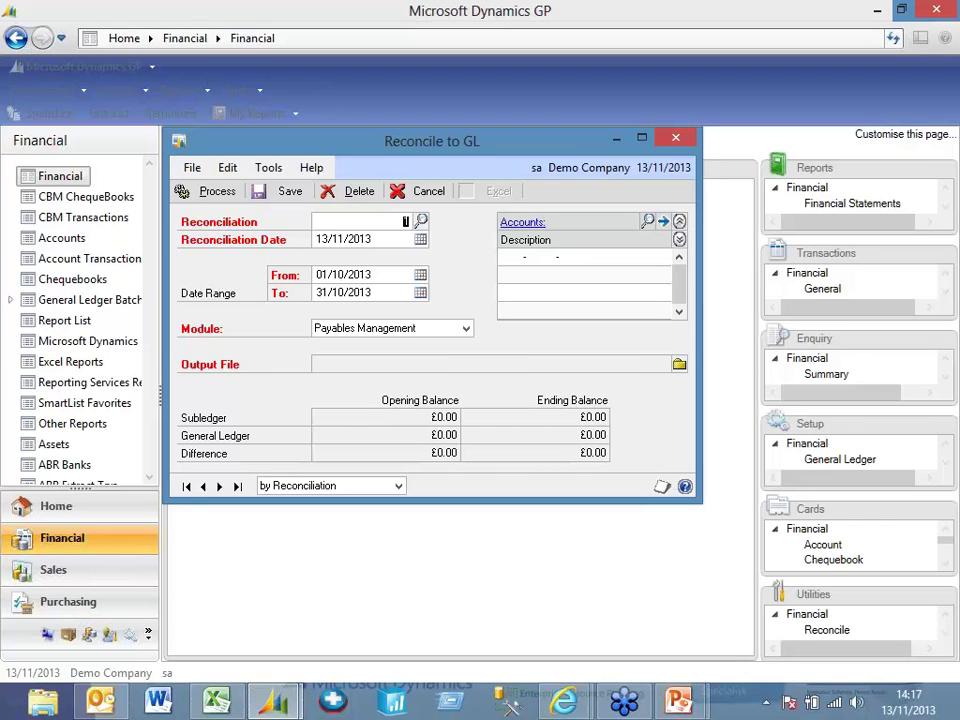
click(426, 329)
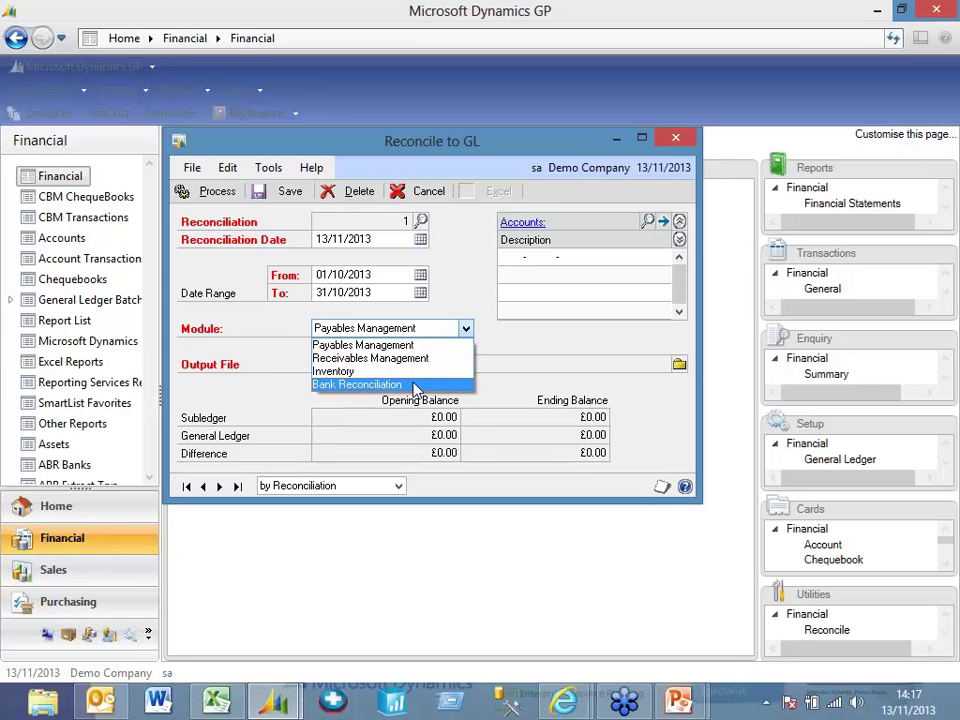
key(Escape)
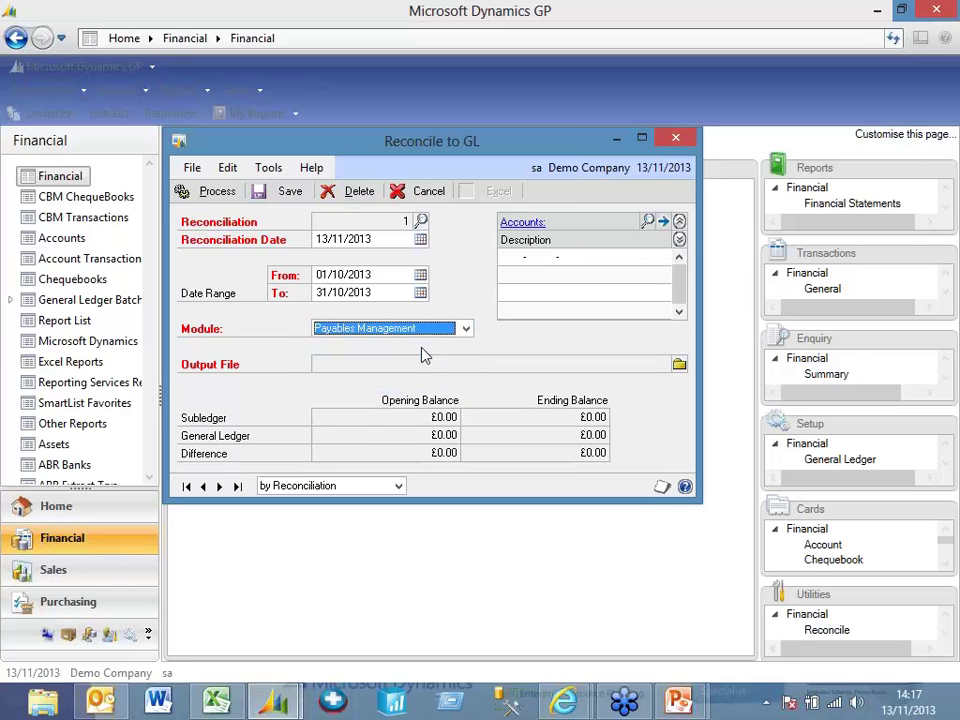
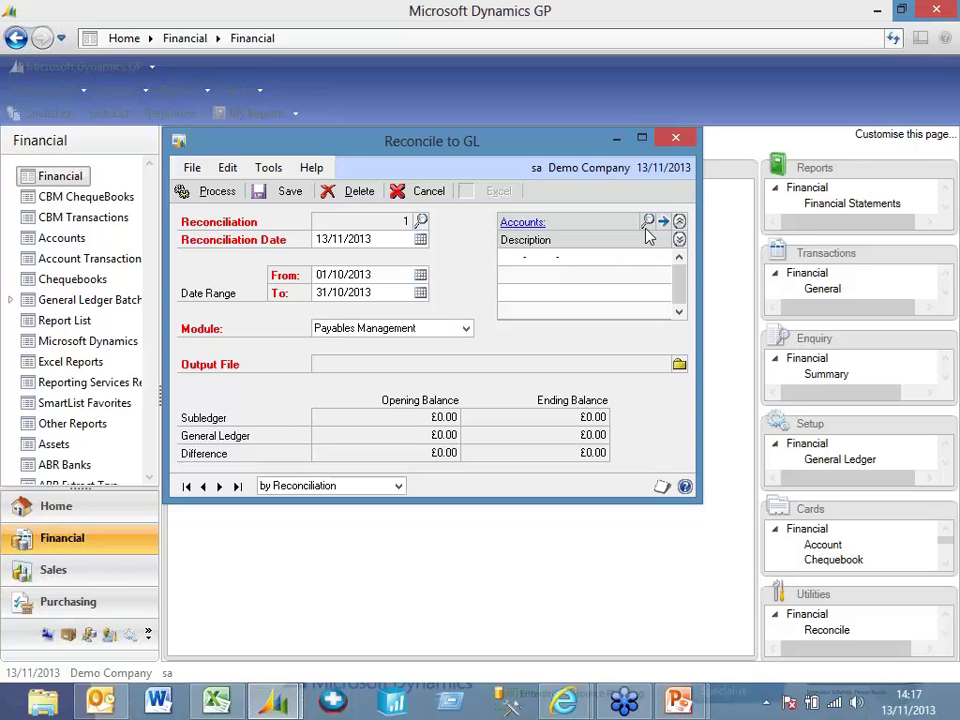
- Search accounts whose description contains CONTROL and pick 000-0600-00 Purchase Ledger Control
click(648, 221)
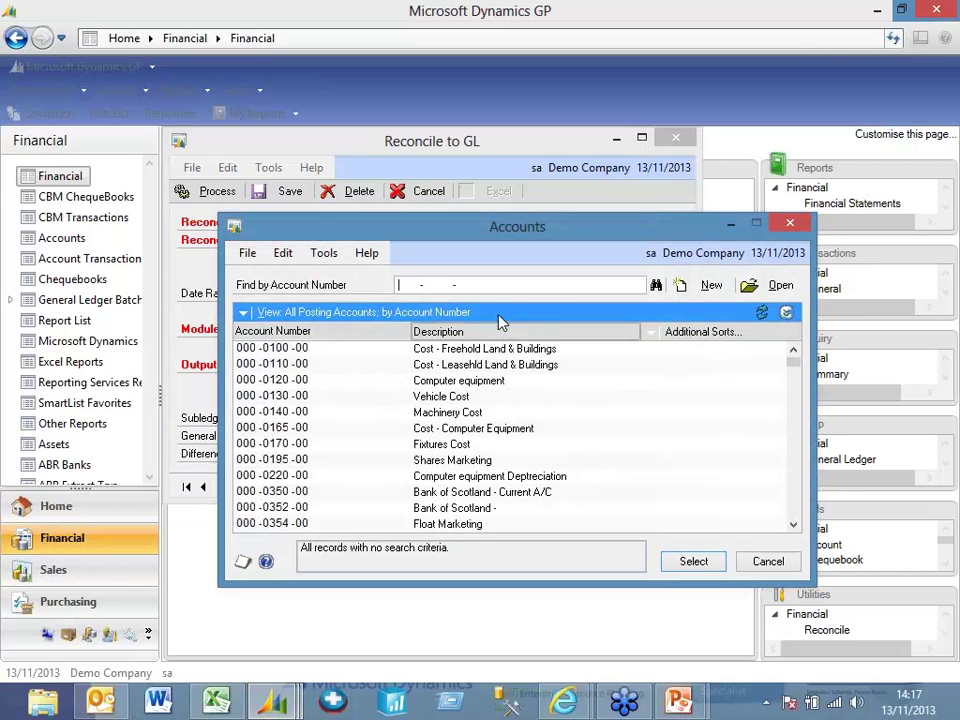
click(655, 285)
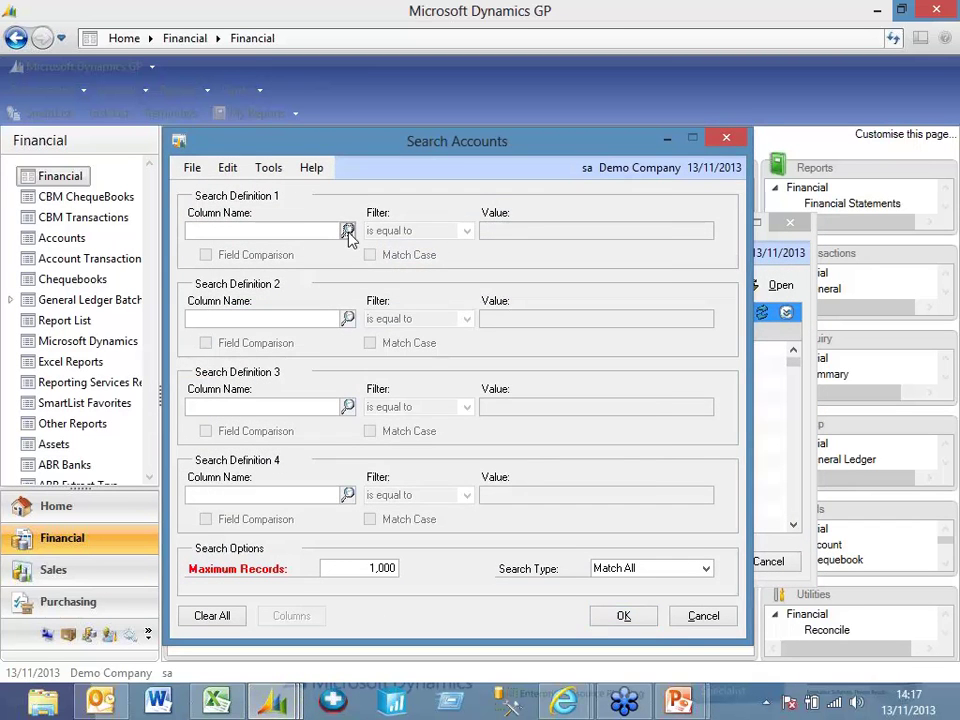
click(347, 230)
double_click(370, 326)
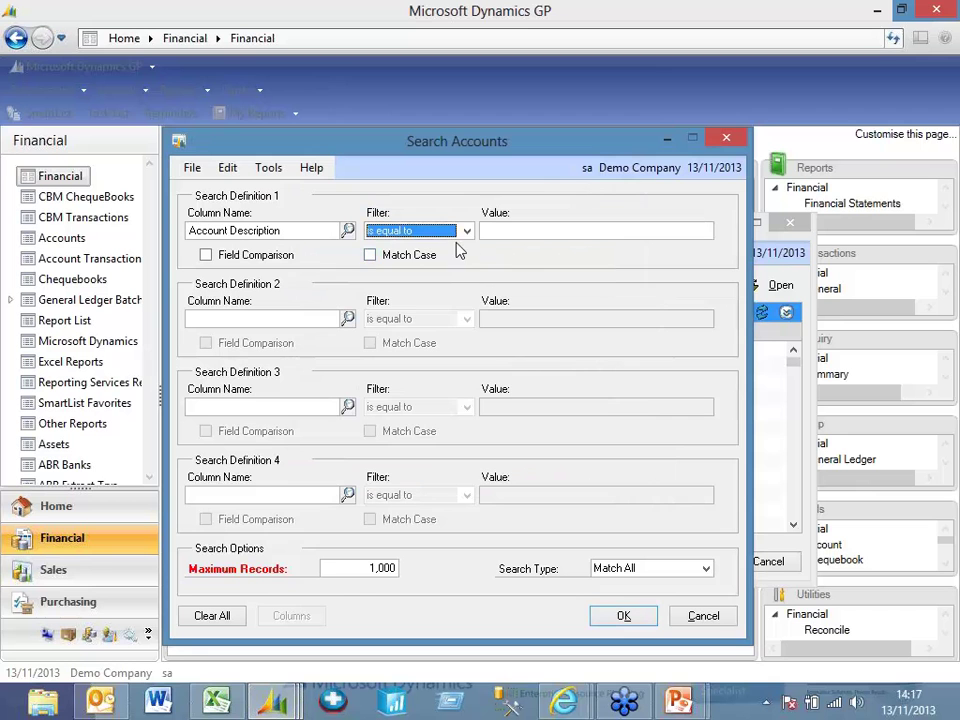
click(466, 230)
click(400, 246)
key(Tab)
text(CONTROL)
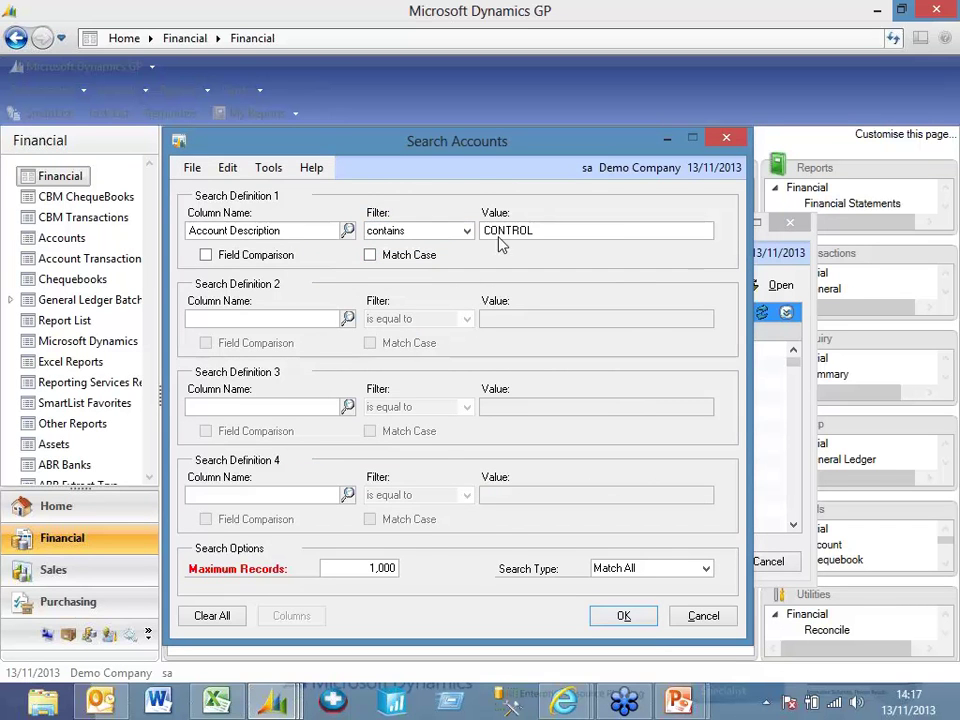
key(Return)
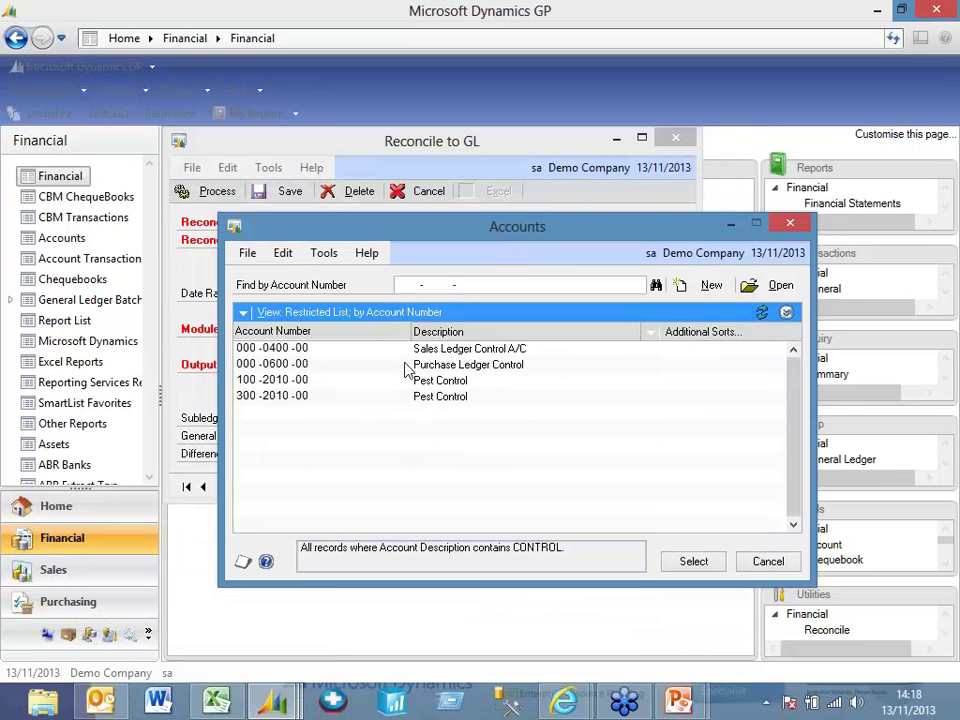
double_click(407, 366)
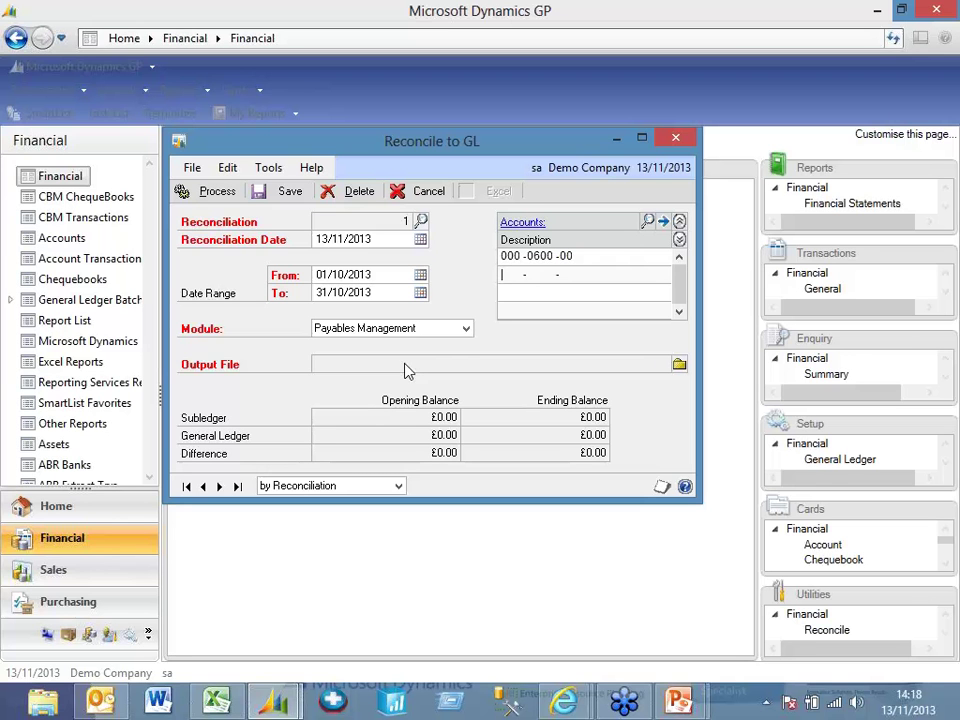
- Set the output file to PMtoGL_1_102013.xlsx on the Desktop and run the reconciliation
click(679, 364)
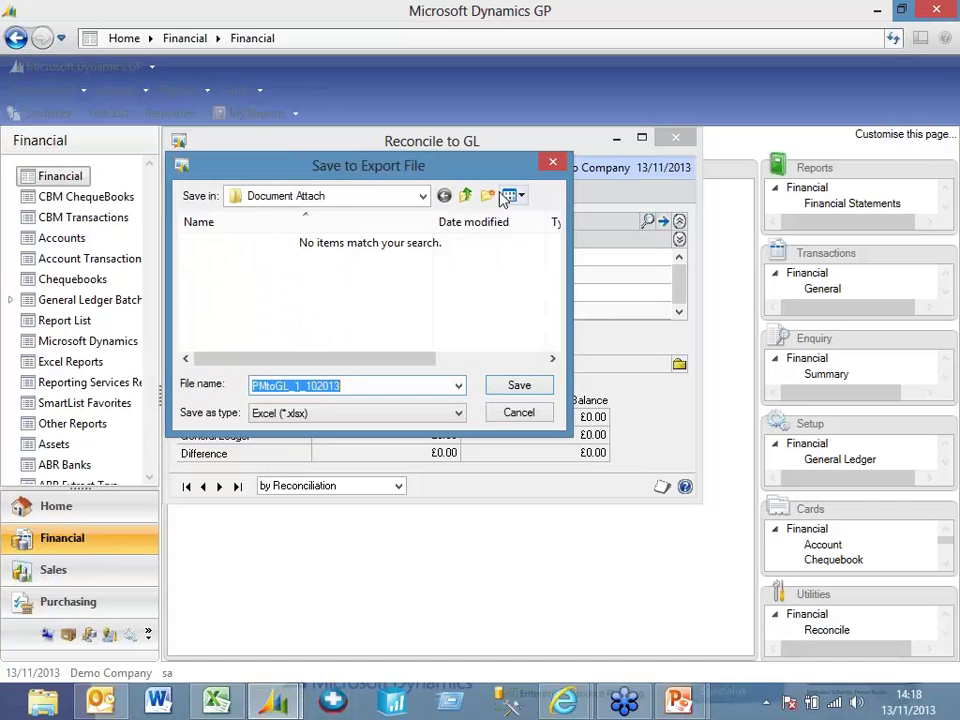
click(422, 198)
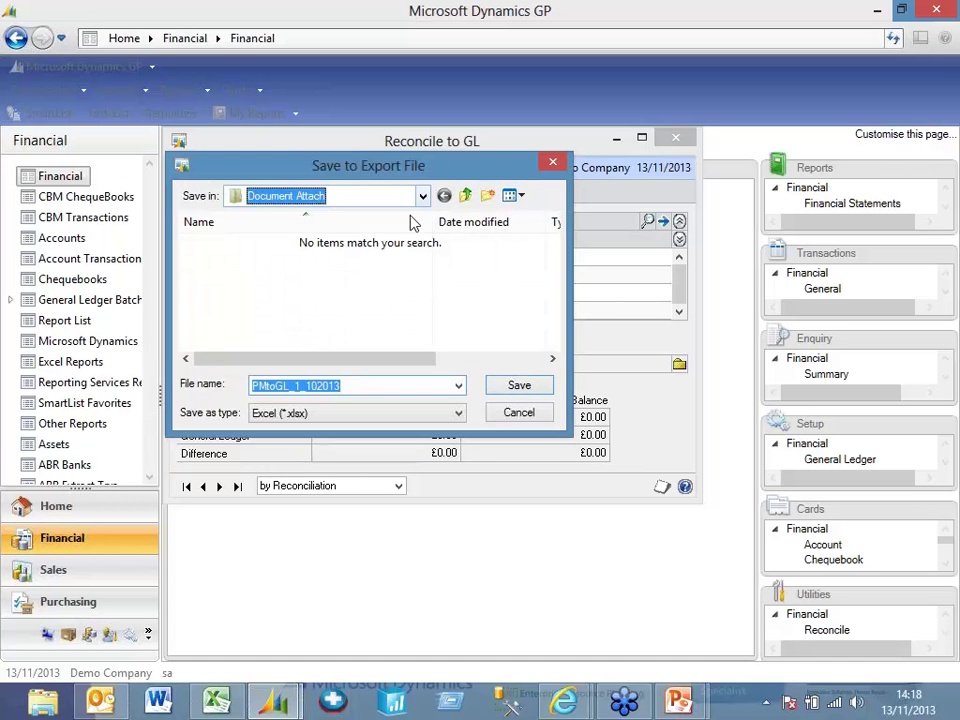
click(463, 197)
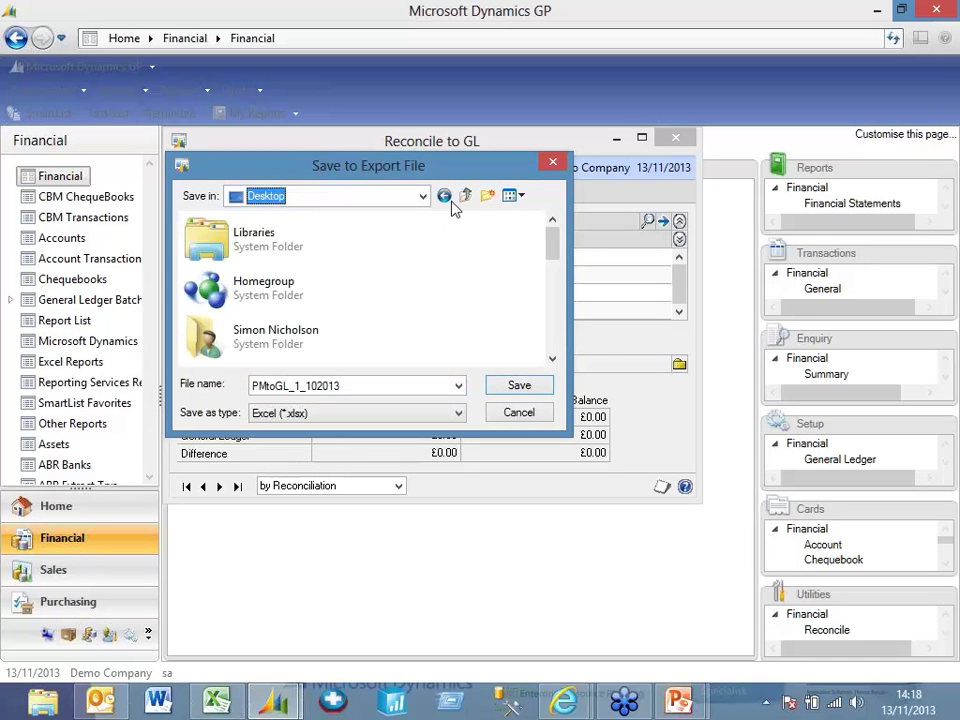
click(536, 386)
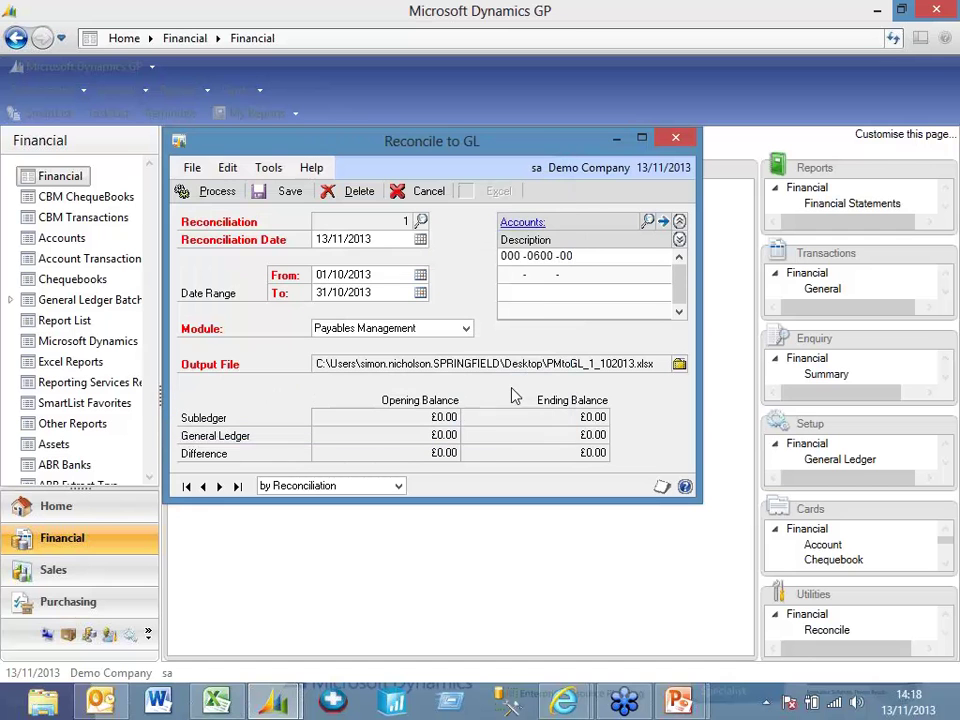
click(220, 193)
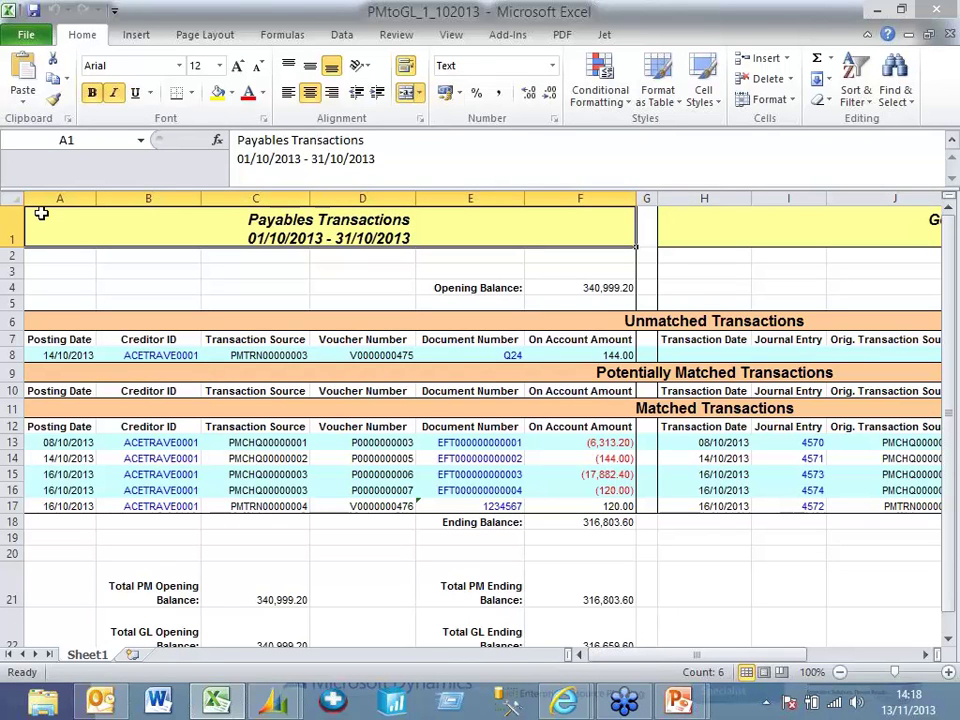
- Inspect cells C8, I8 and F13, then close the workbook, saving changes
click(225, 355)
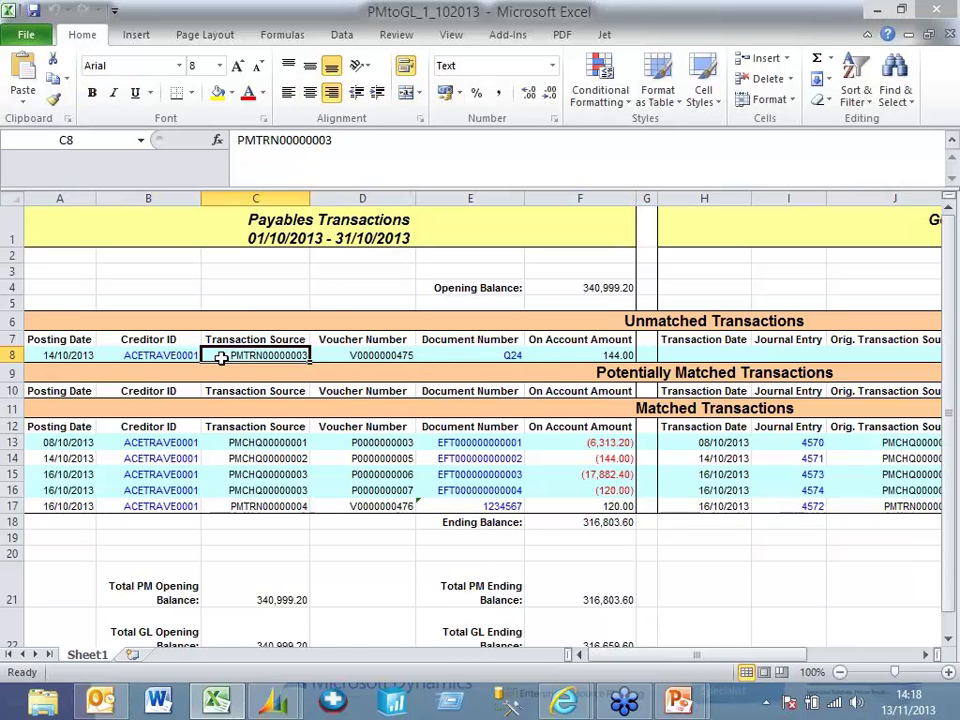
click(815, 355)
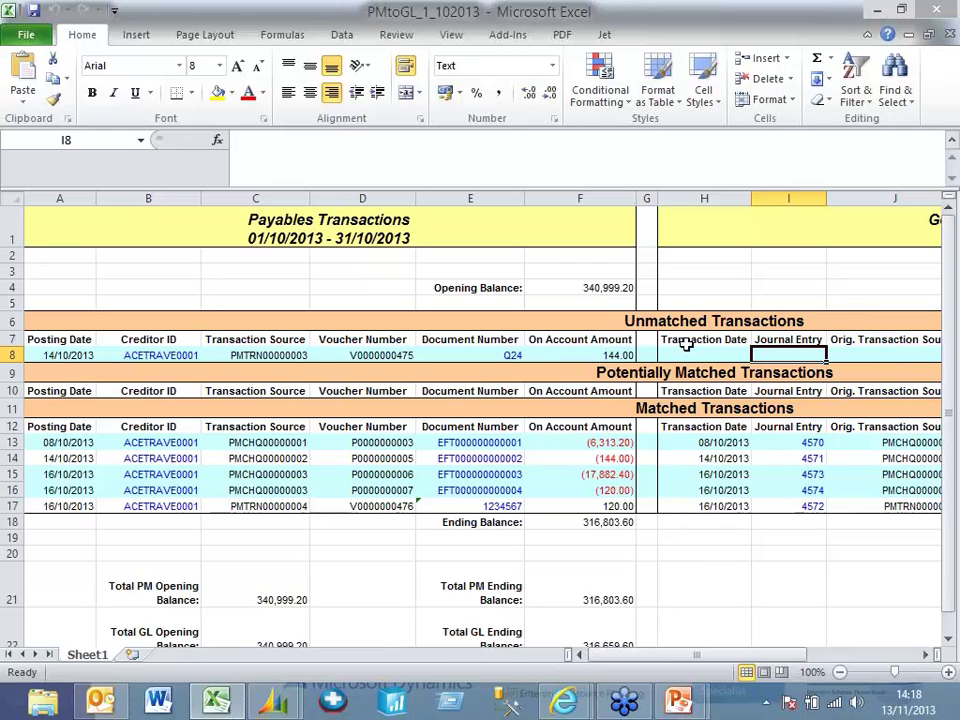
click(568, 444)
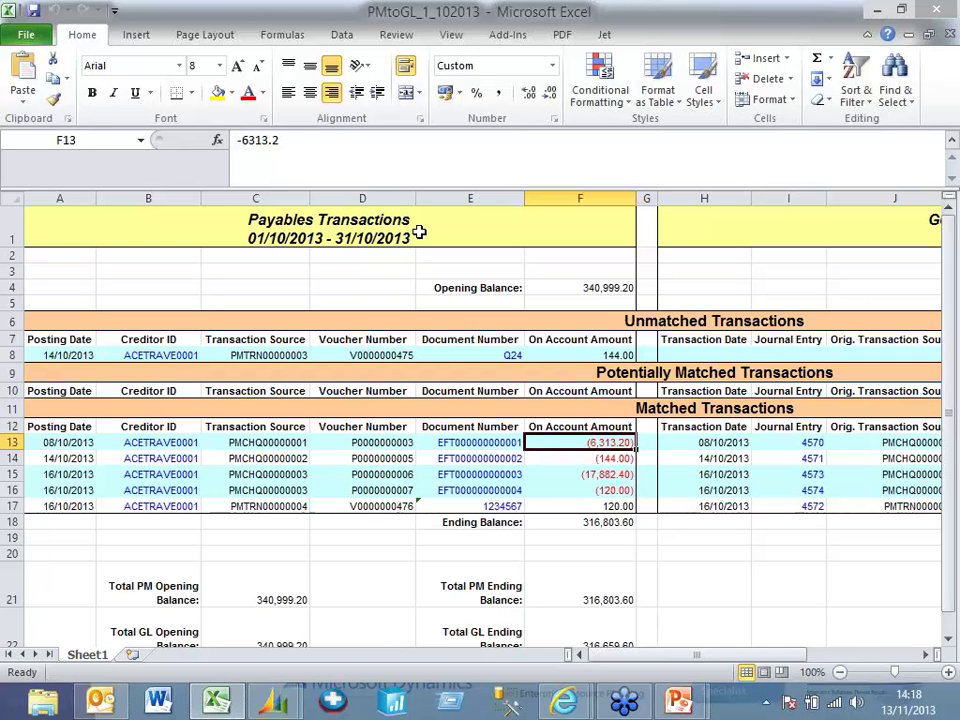
key(ctrl+w)
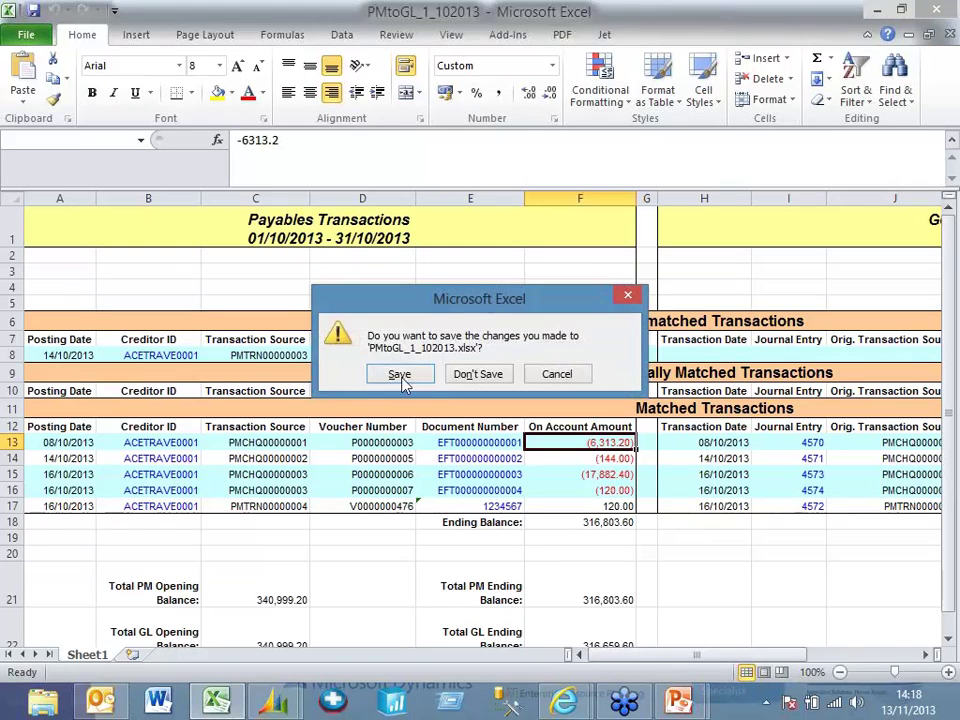
click(400, 376)
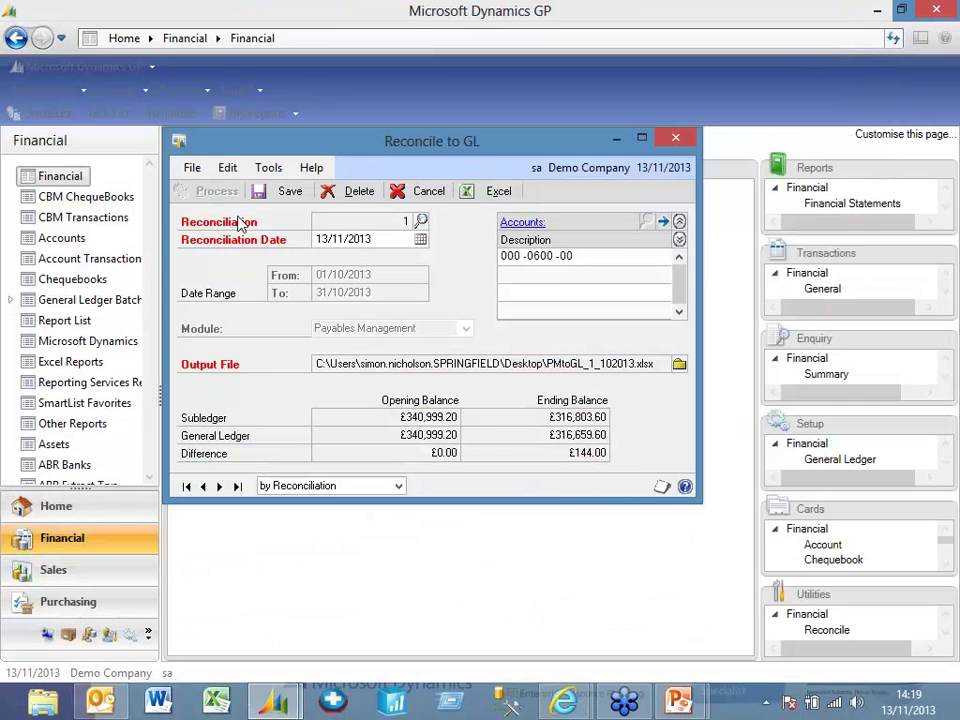
- Save the reconciliation with a re-entered reconciliation number and close Reconcile to GL
click(289, 191)
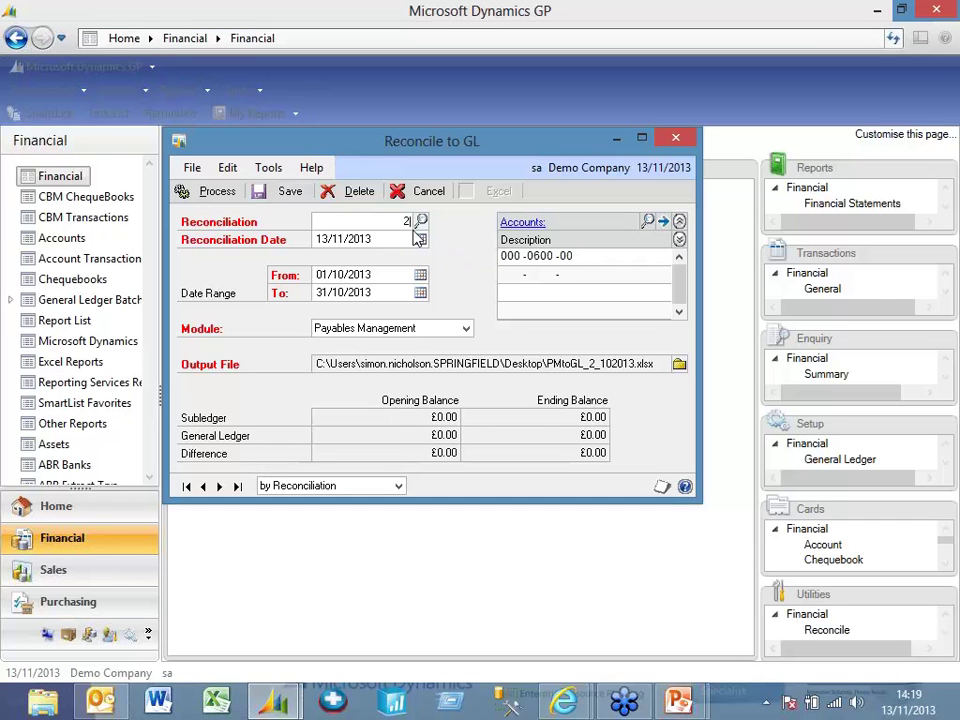
text(20131)
text(0)
key(BackSpace)
key(BackSpace)
key(BackSpace)
key(BackSpace)
key(BackSpace)
key(BackSpace)
text(13)
key(BackSpace)
key(BackSpace)
text(2)
click(292, 192)
click(678, 141)
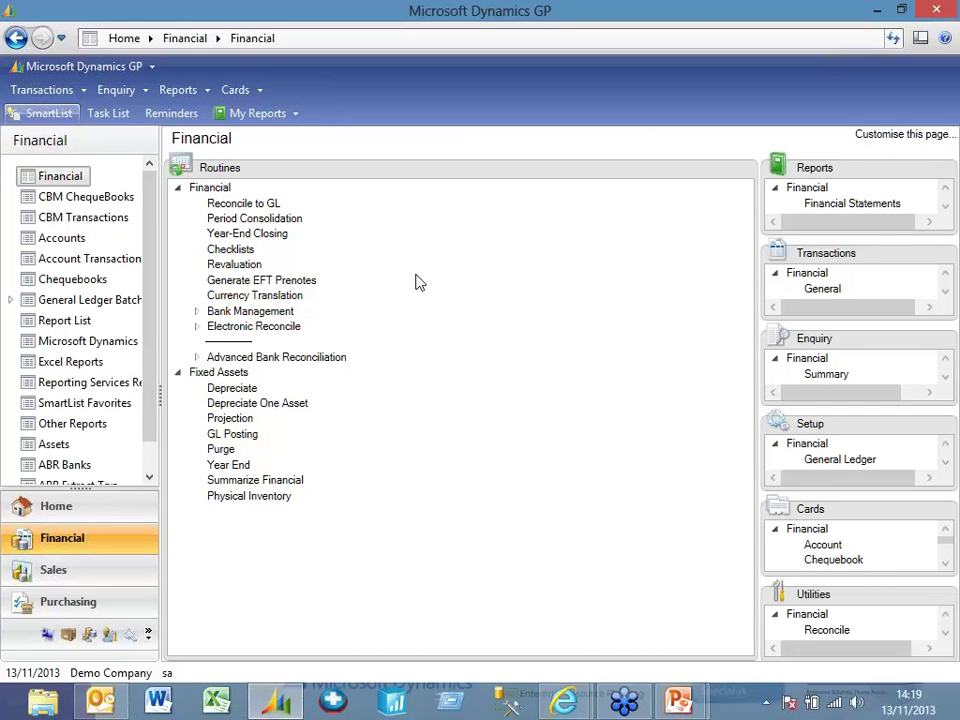
- Move Quick Links above My Reports on the Home page
click(81, 508)
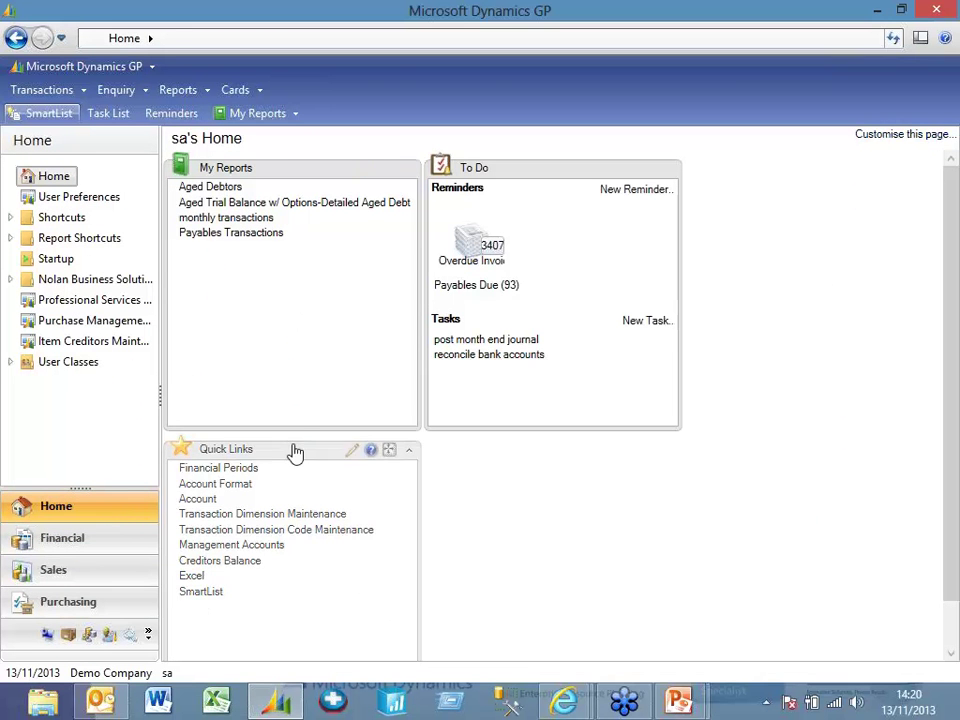
drag(296, 452, 274, 133)
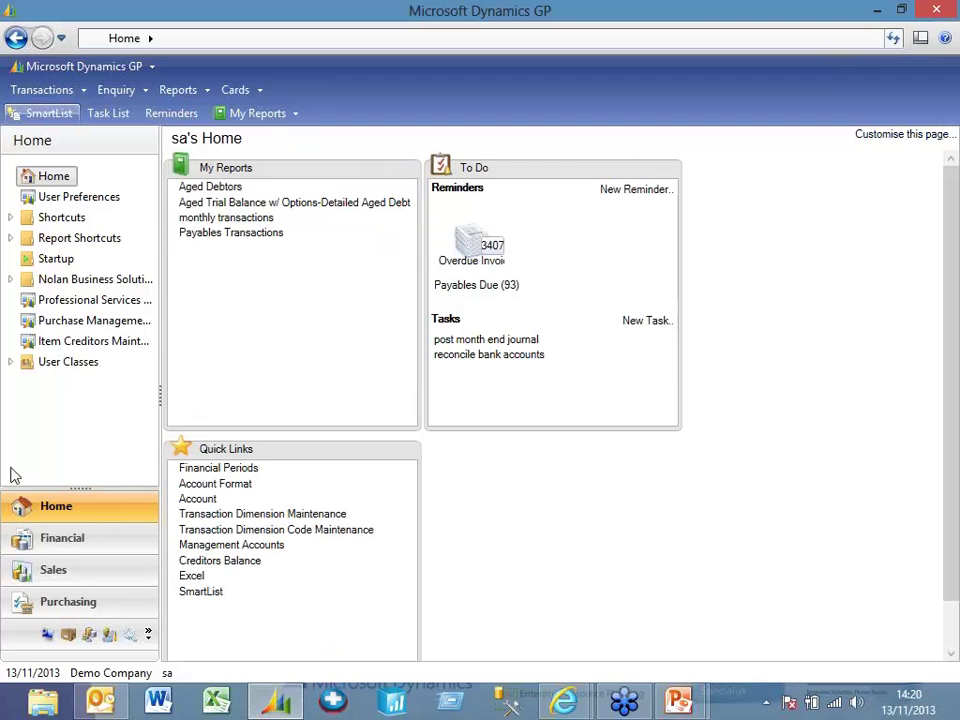
drag(311, 452, 336, 171)
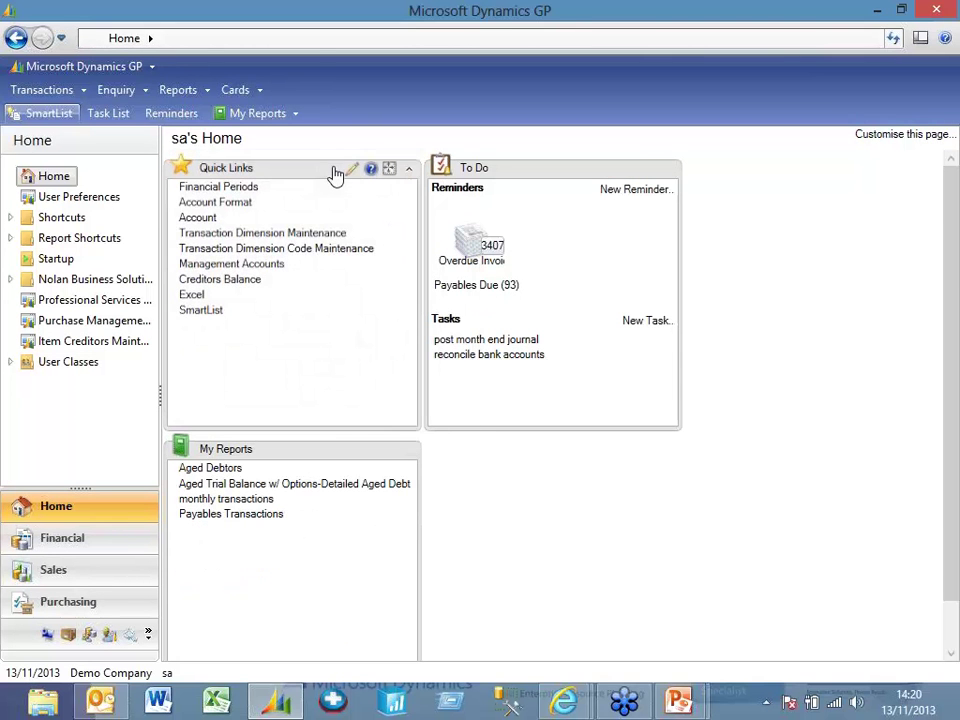
- Open Account Maintenance on the first account, 000-0100-00, and tick Inactive
click(200, 218)
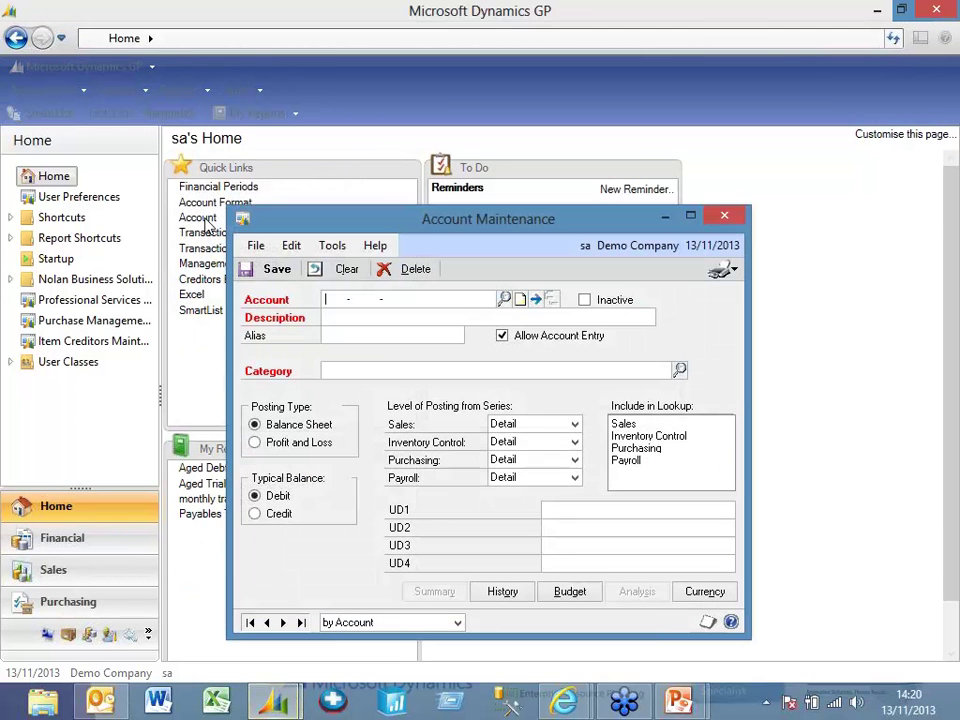
click(250, 622)
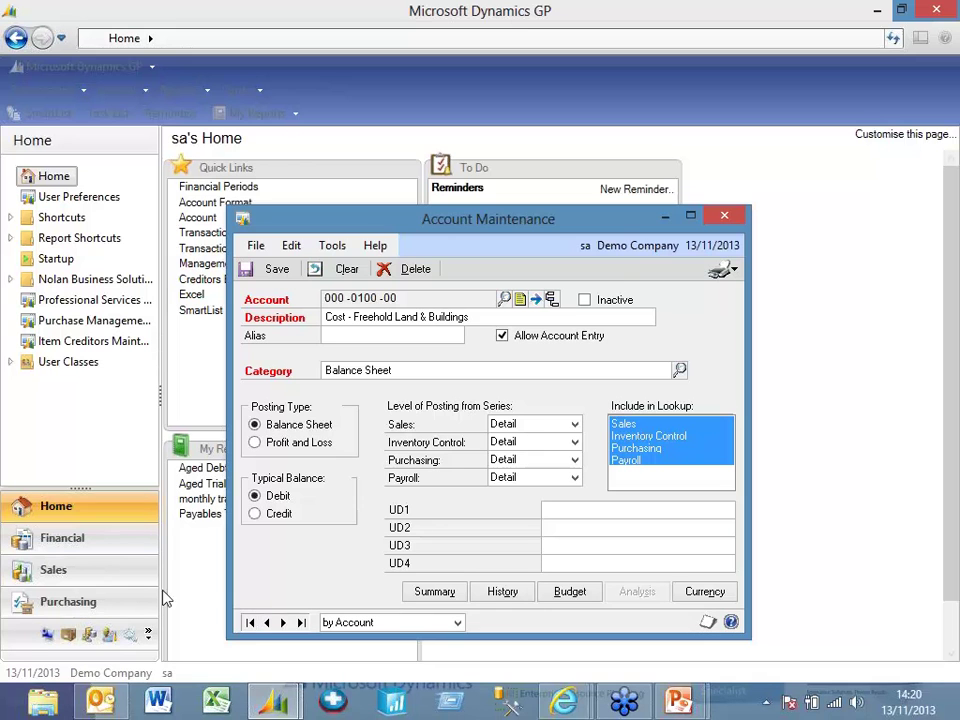
click(587, 301)
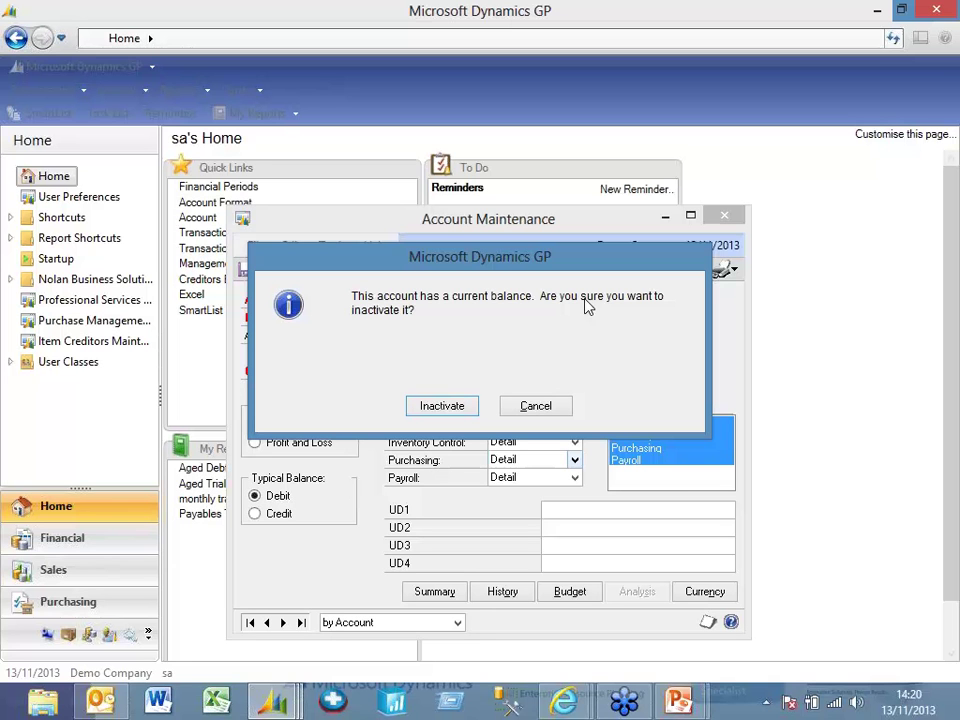
- Confirm inactivating 000-0100-00 despite its balance and save the change
click(442, 406)
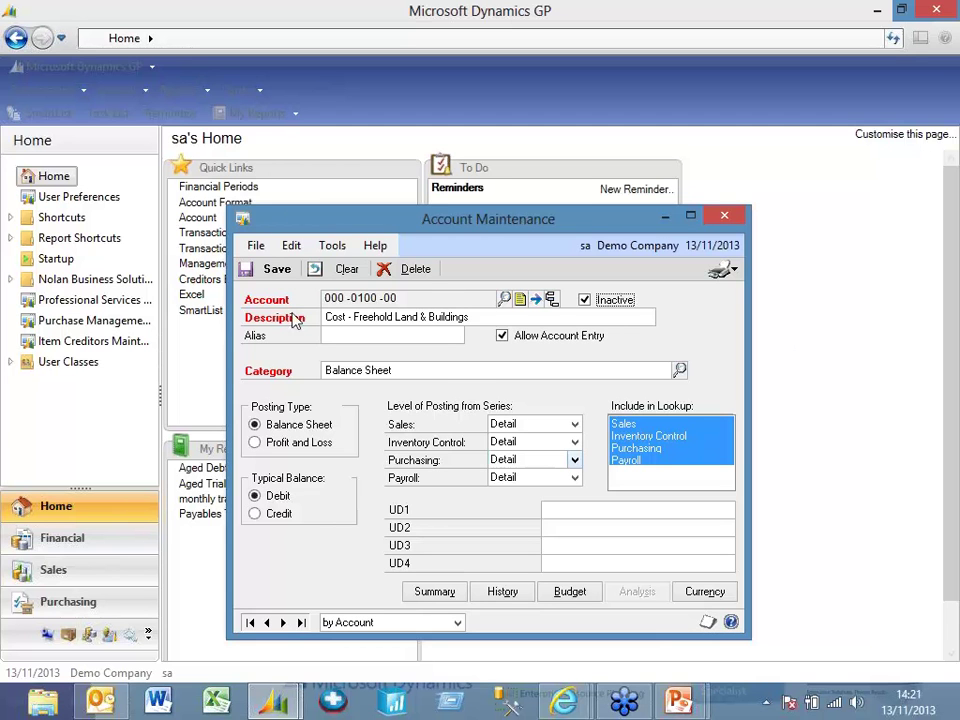
key(Escape)
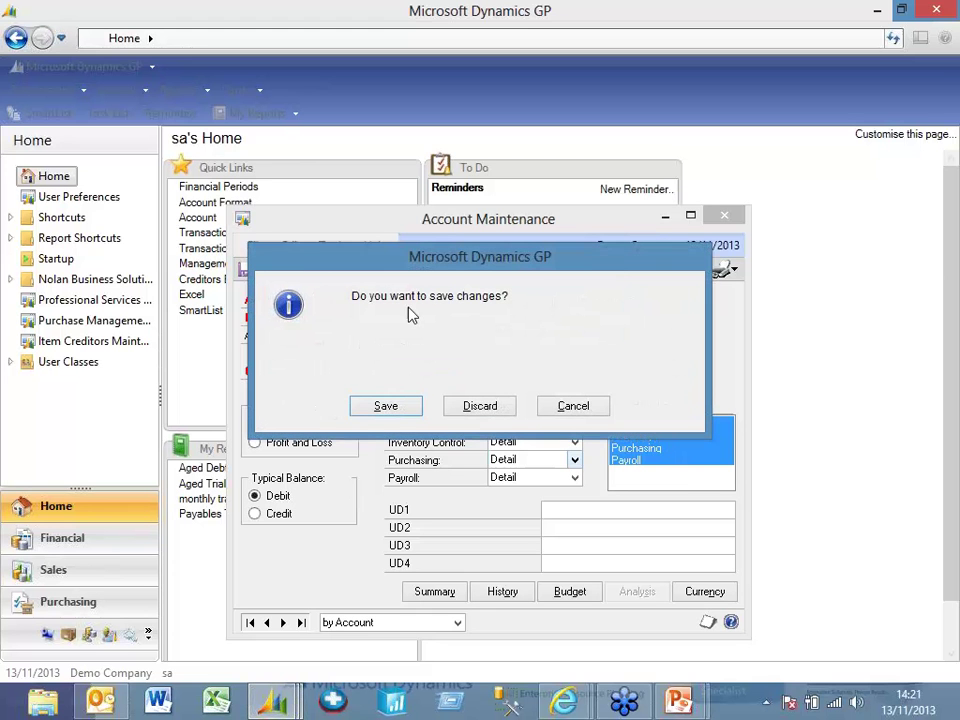
click(386, 405)
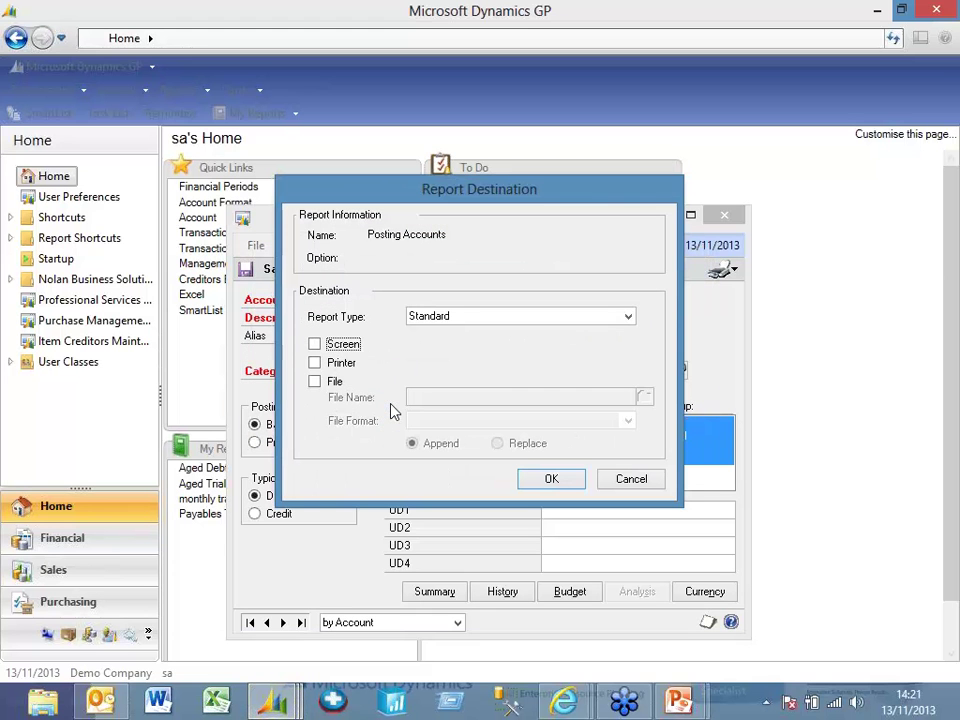
- Send the Posting Accounts report to Printer, then cancel the Print dialog
click(338, 363)
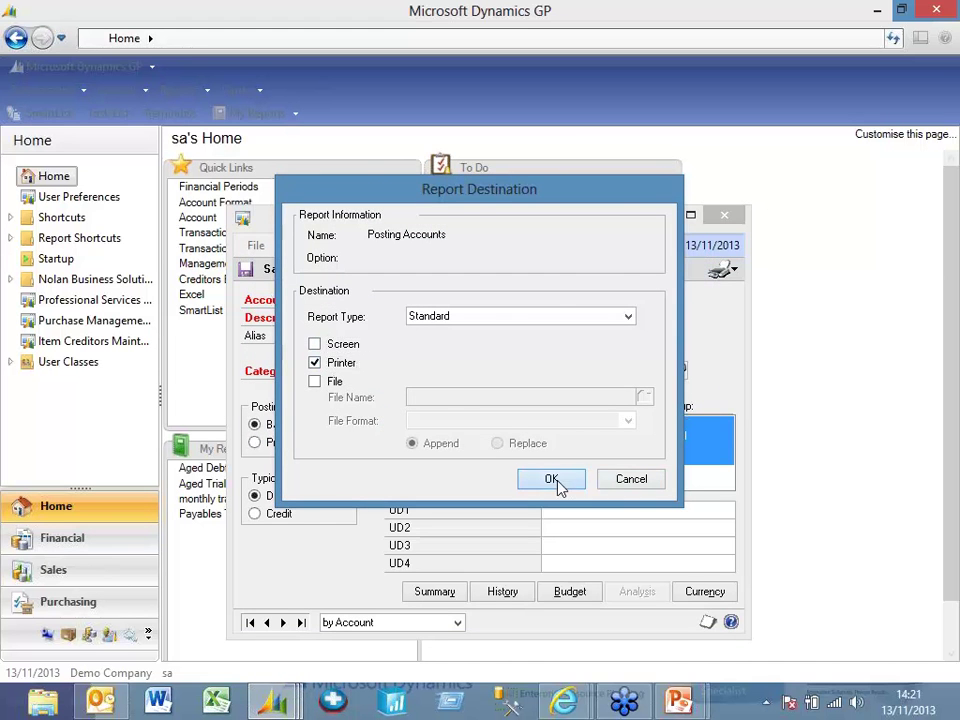
click(553, 479)
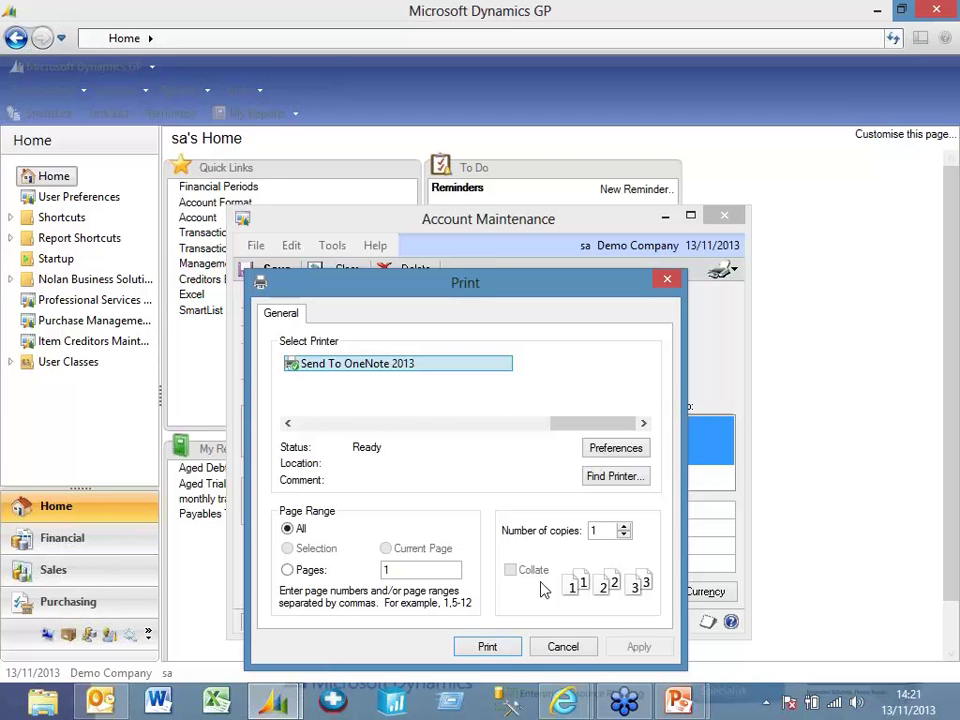
click(560, 650)
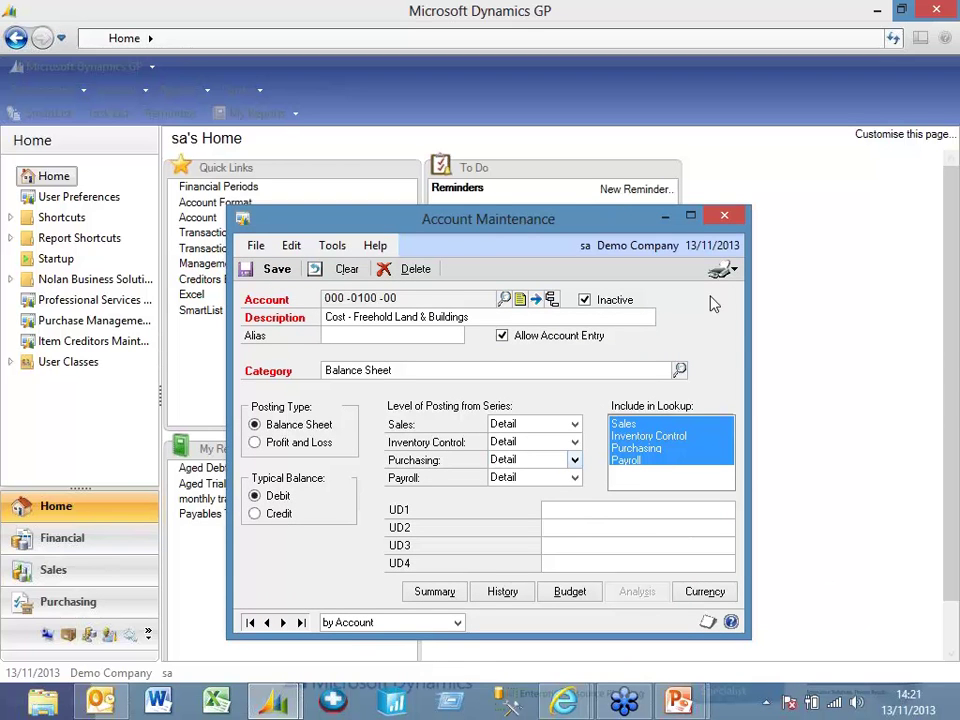
- Review the account's Assign Reports list and cancel without changes
click(734, 269)
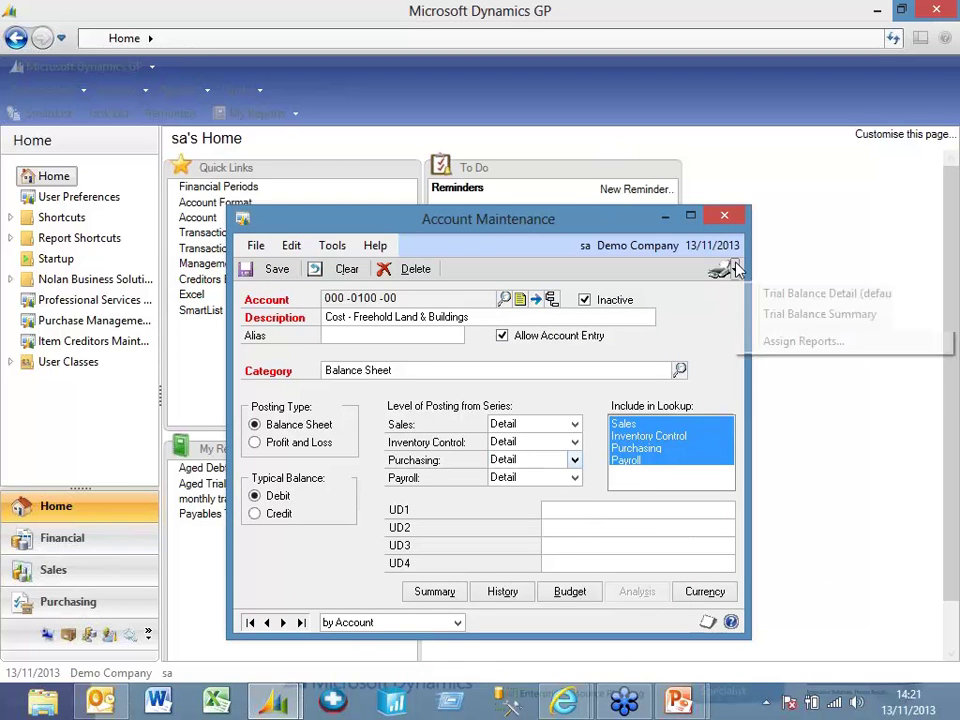
click(767, 346)
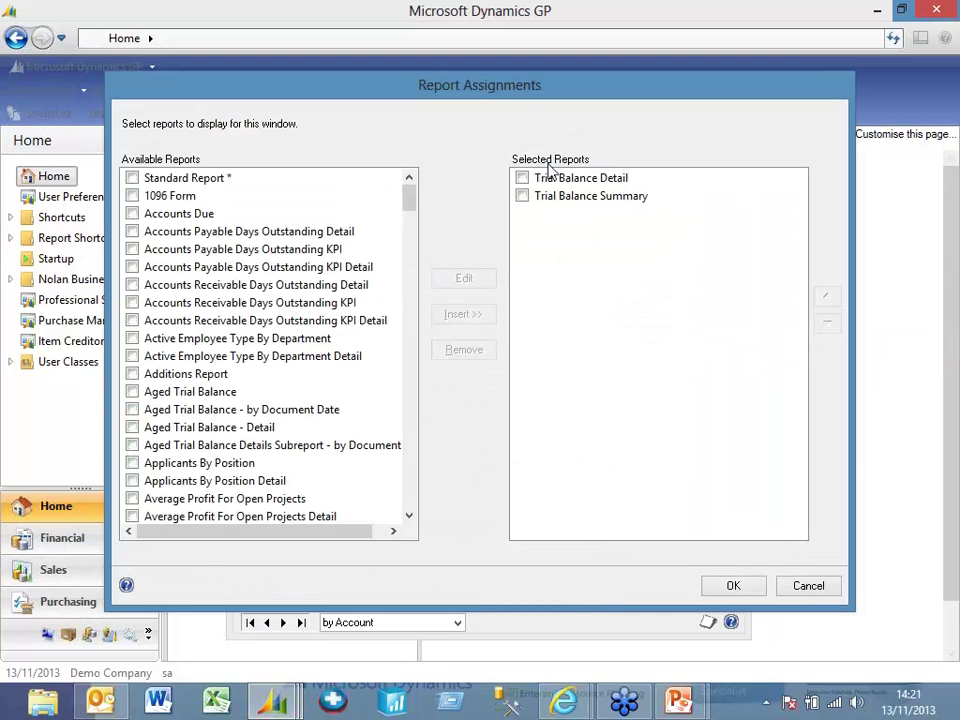
drag(409, 198, 415, 332)
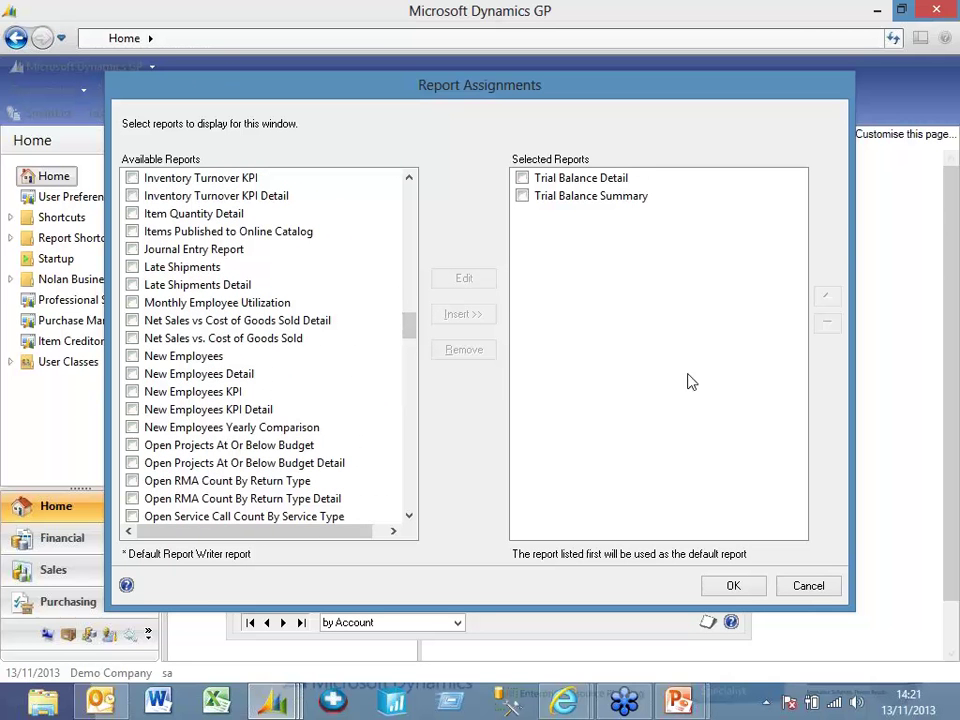
click(805, 590)
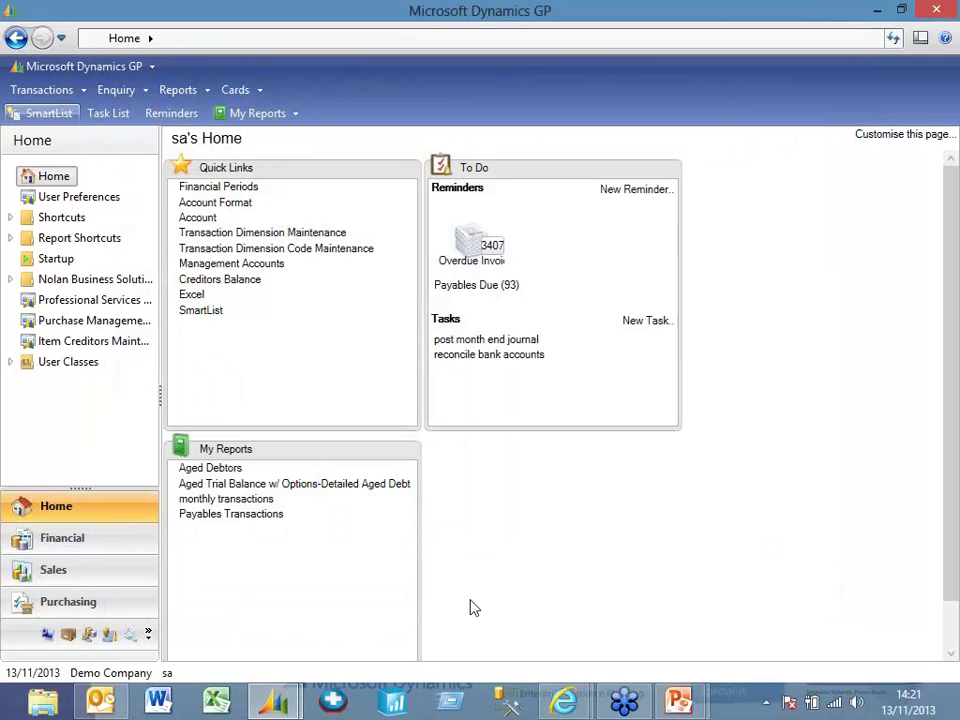
- Print the Trial Balance Detail report and close the resulting reporting error page
mouse_move(274, 700)
click(380, 570)
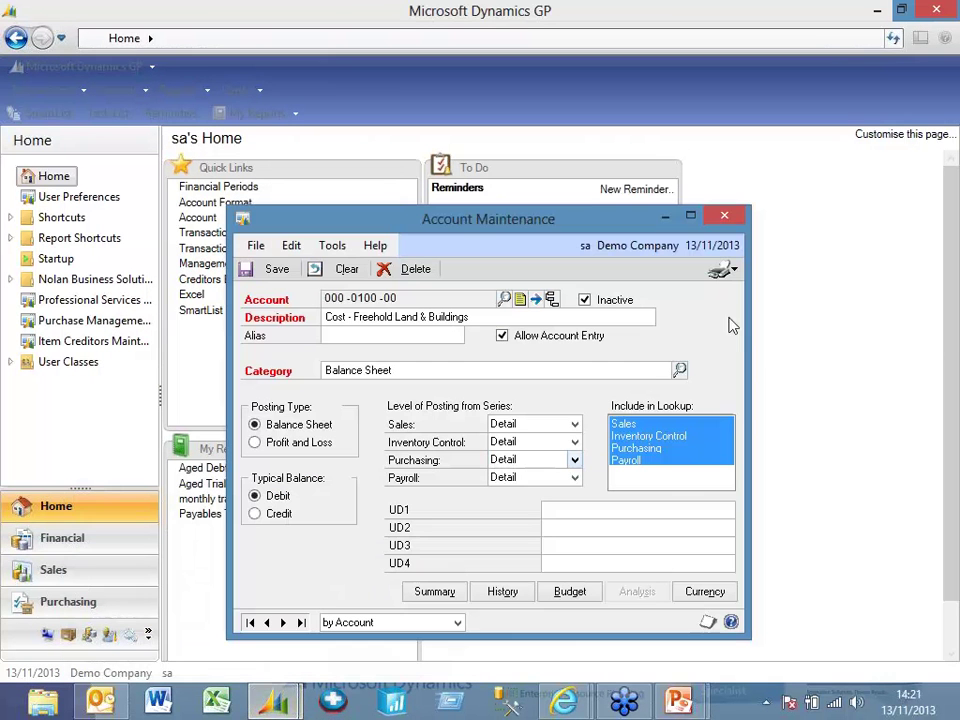
click(734, 271)
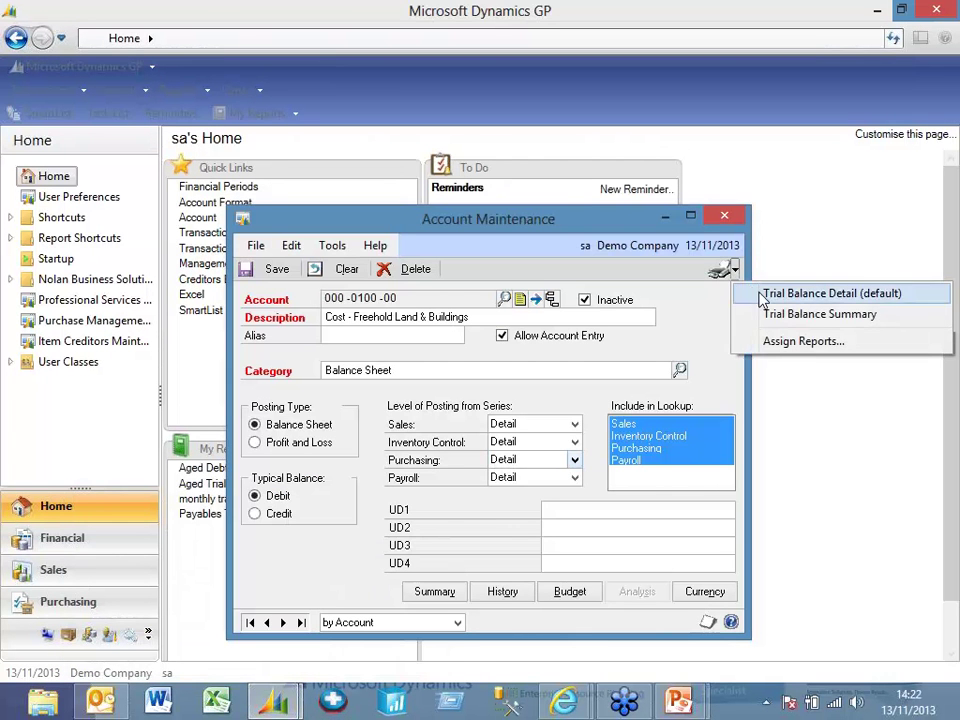
click(760, 295)
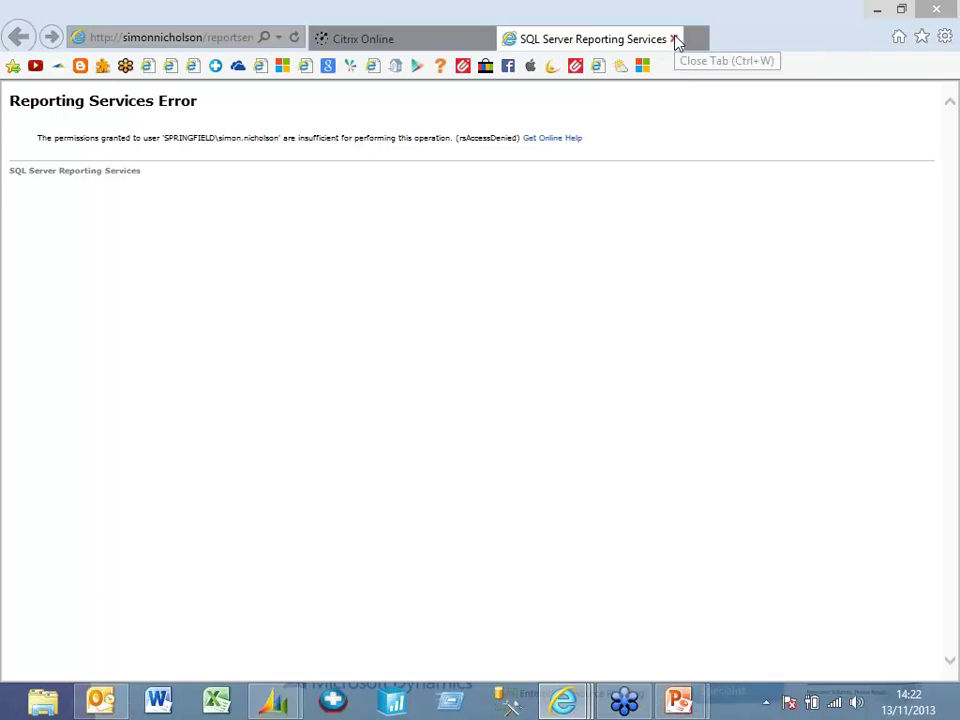
click(674, 39)
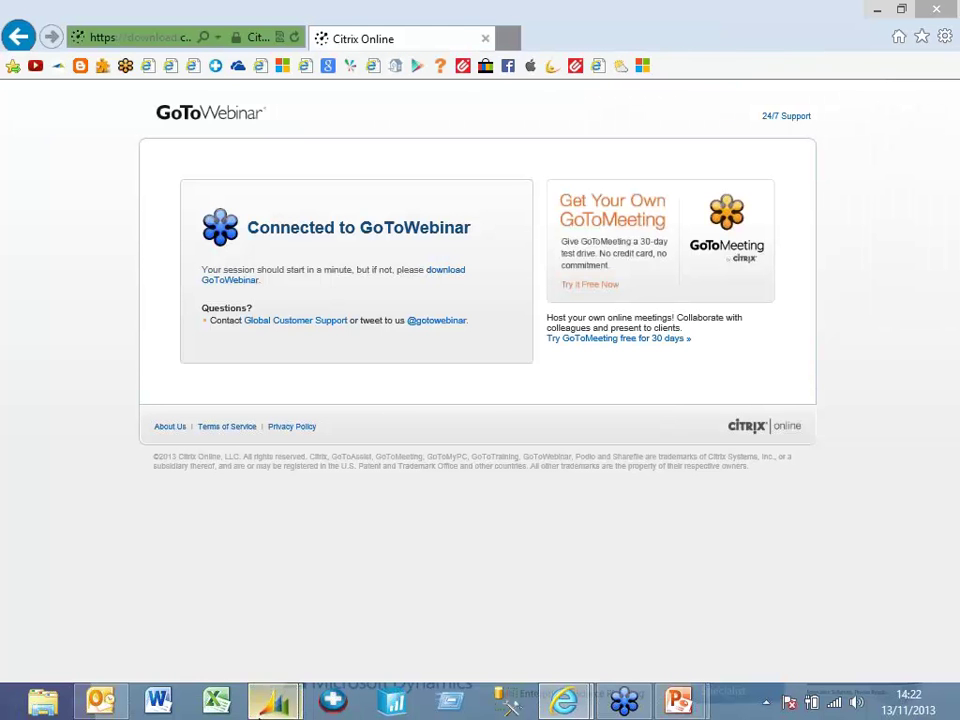
- Close Account Maintenance and go to the Purchasing area
mouse_move(272, 700)
click(363, 642)
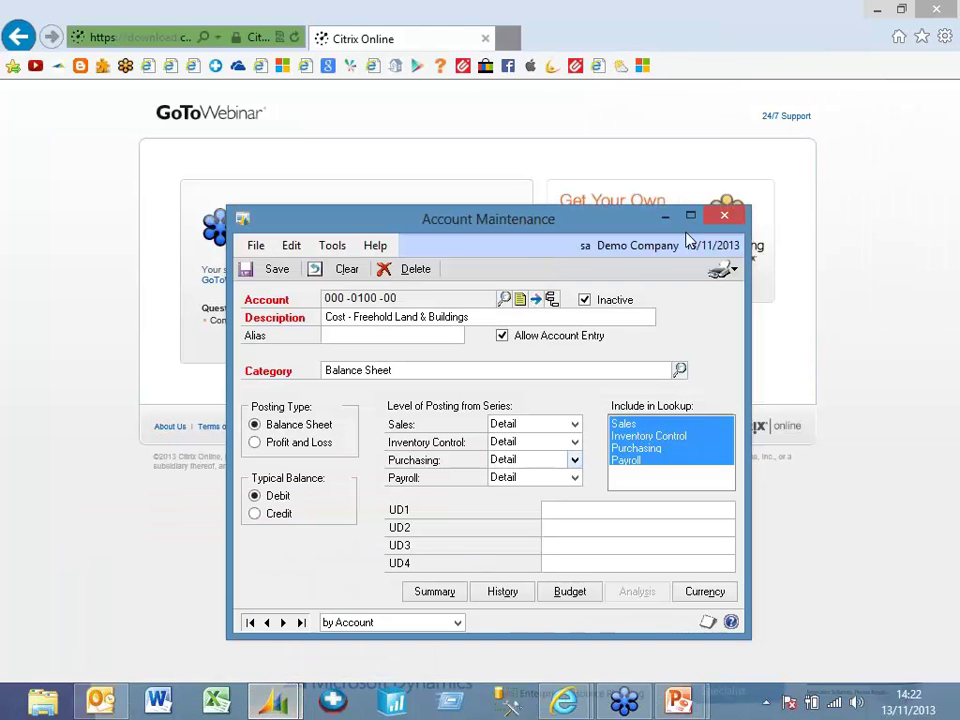
click(736, 271)
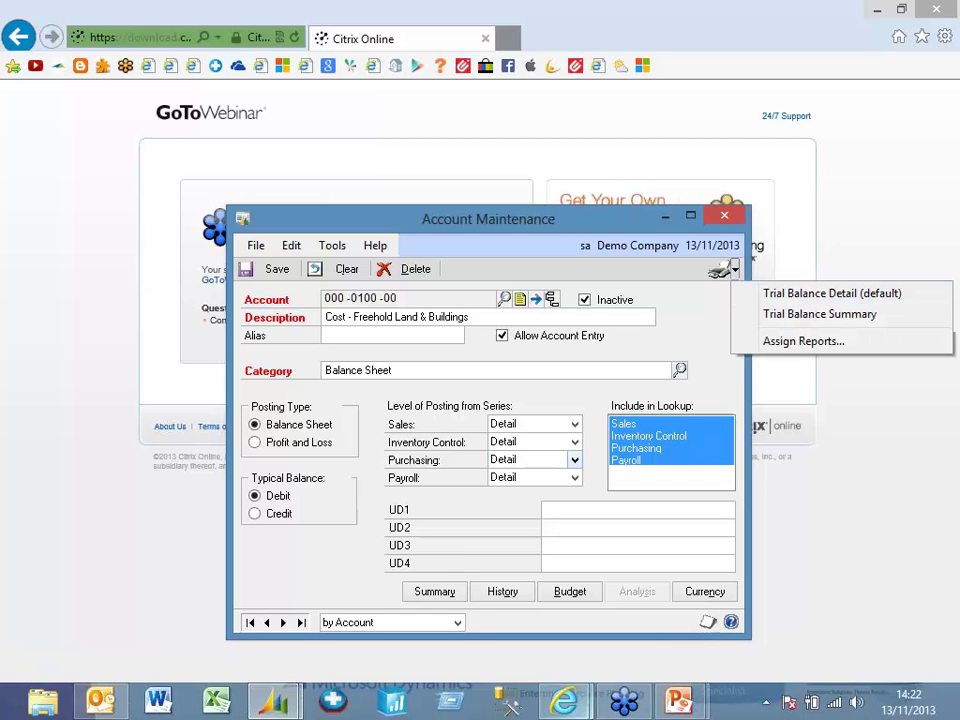
click(726, 217)
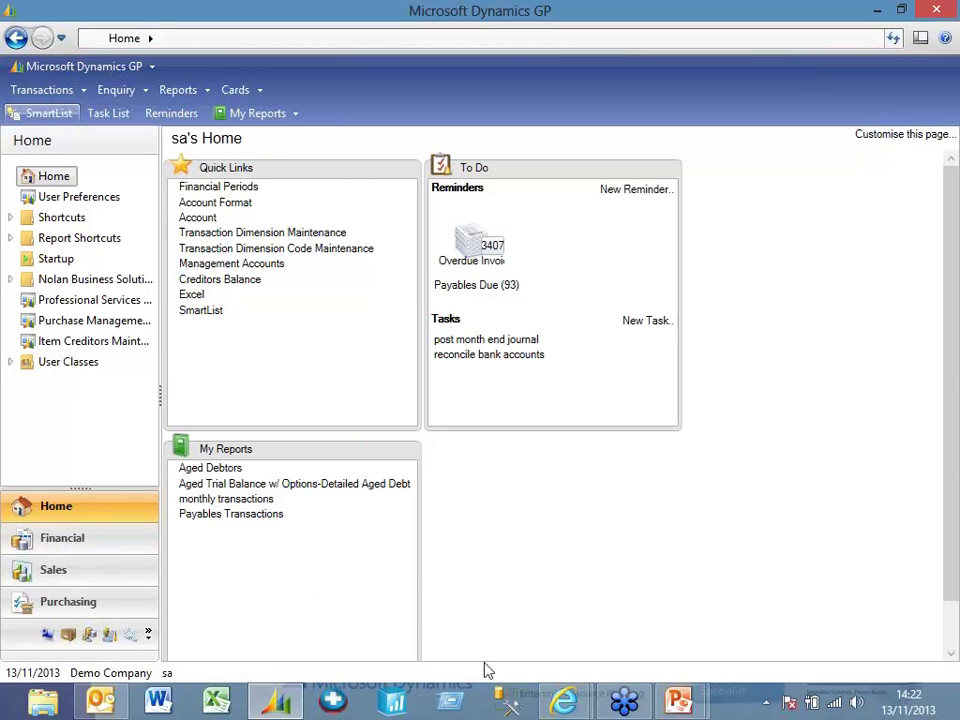
click(128, 606)
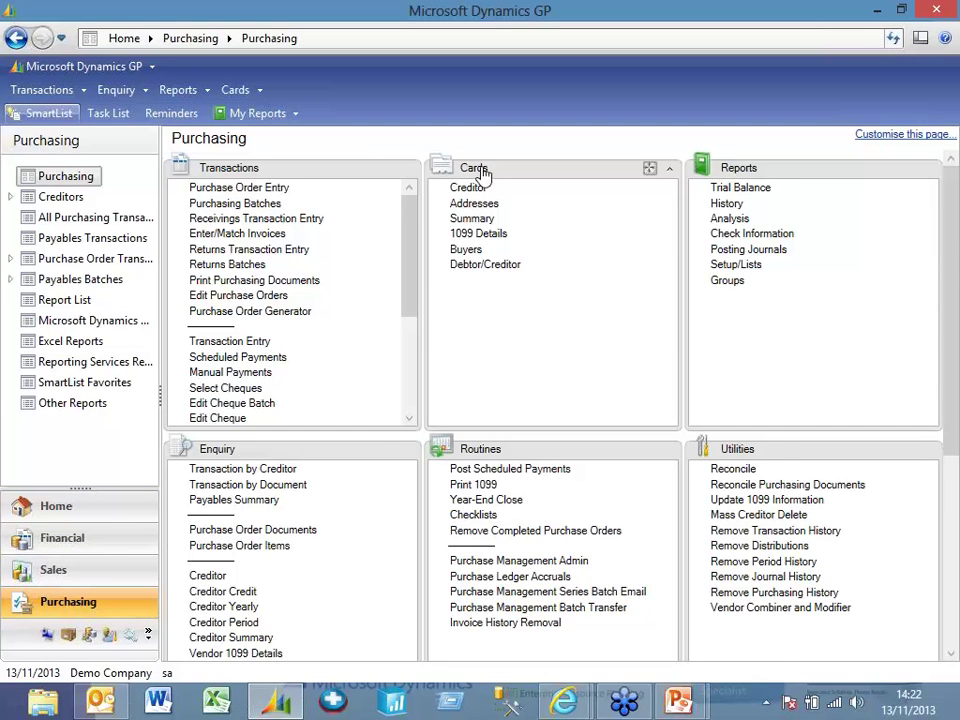
- Open Creditor Maintenance and bring up the Creditors lookup list
click(466, 188)
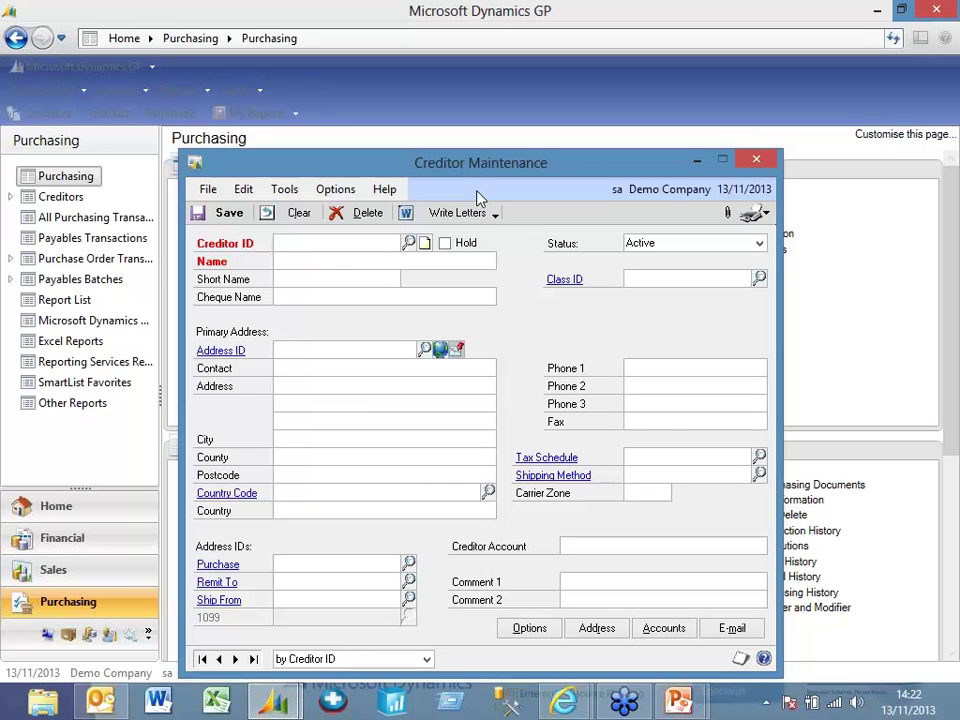
click(408, 243)
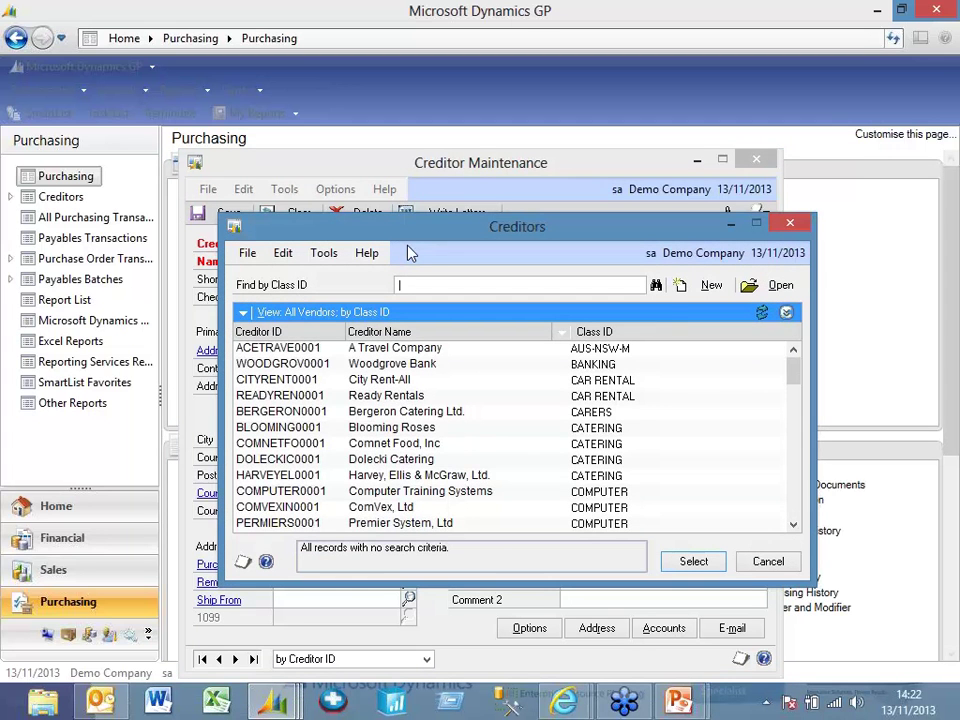
- Sort creditors by Class ID, save it as the default view, and close the lookup
click(396, 332)
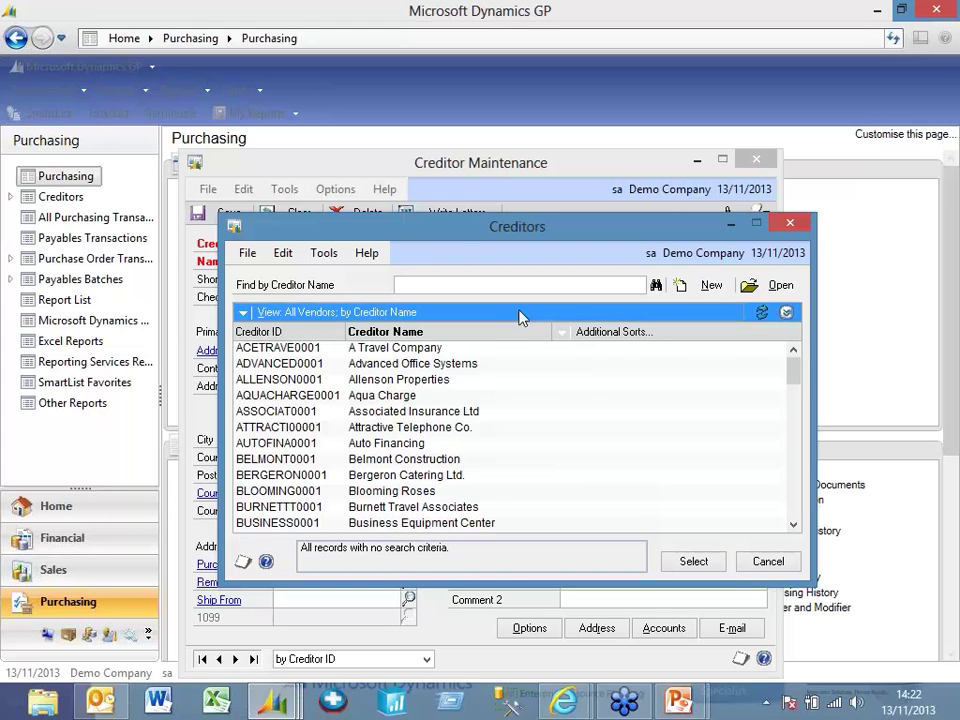
click(558, 332)
click(568, 352)
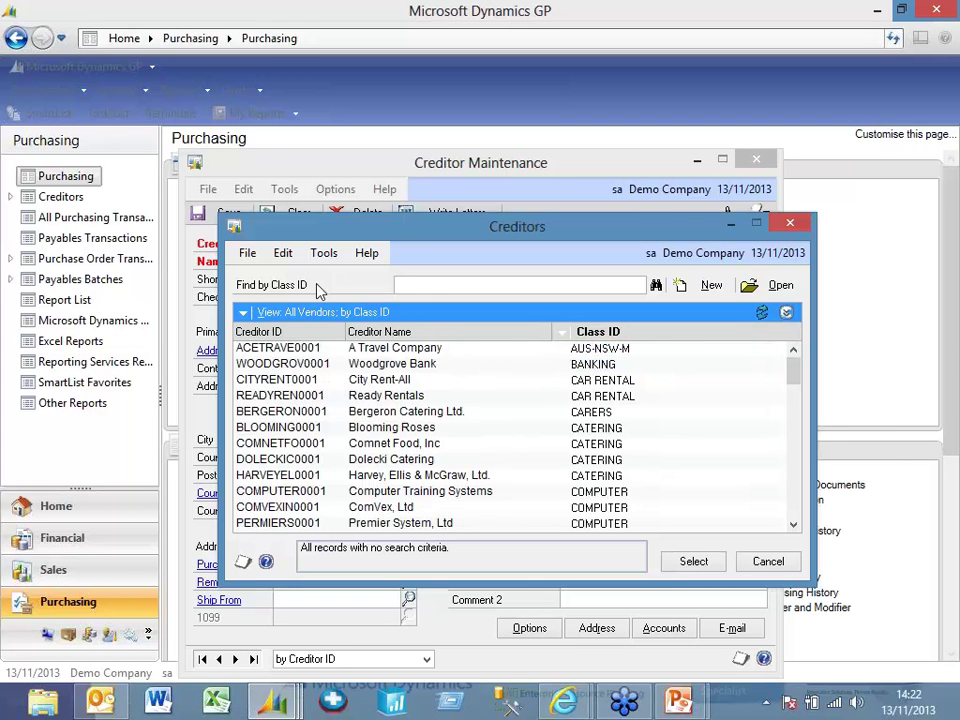
click(243, 316)
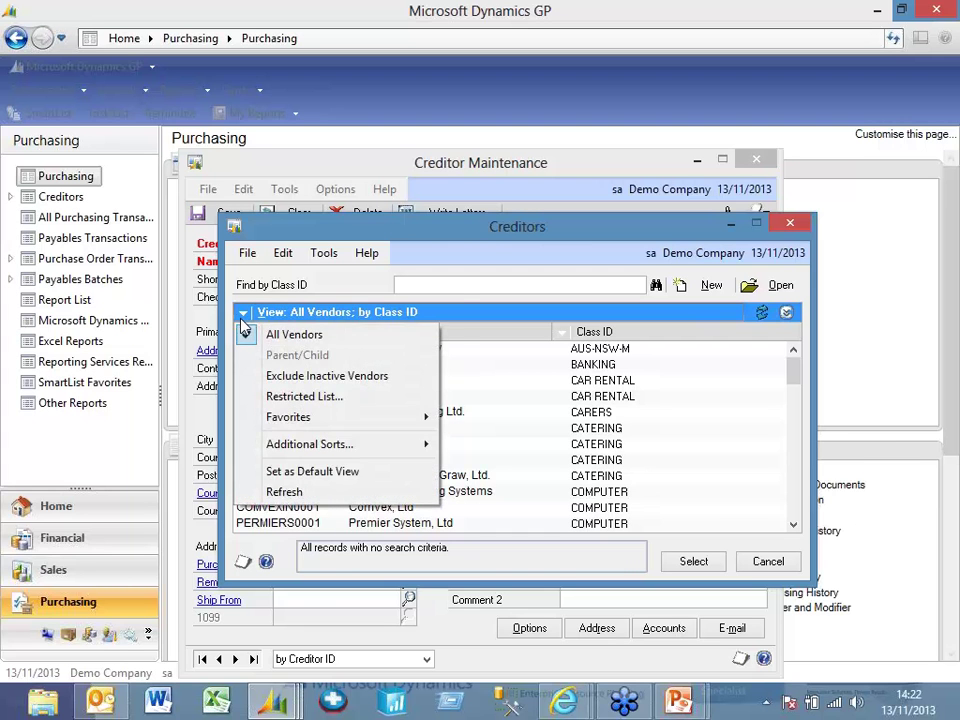
click(320, 471)
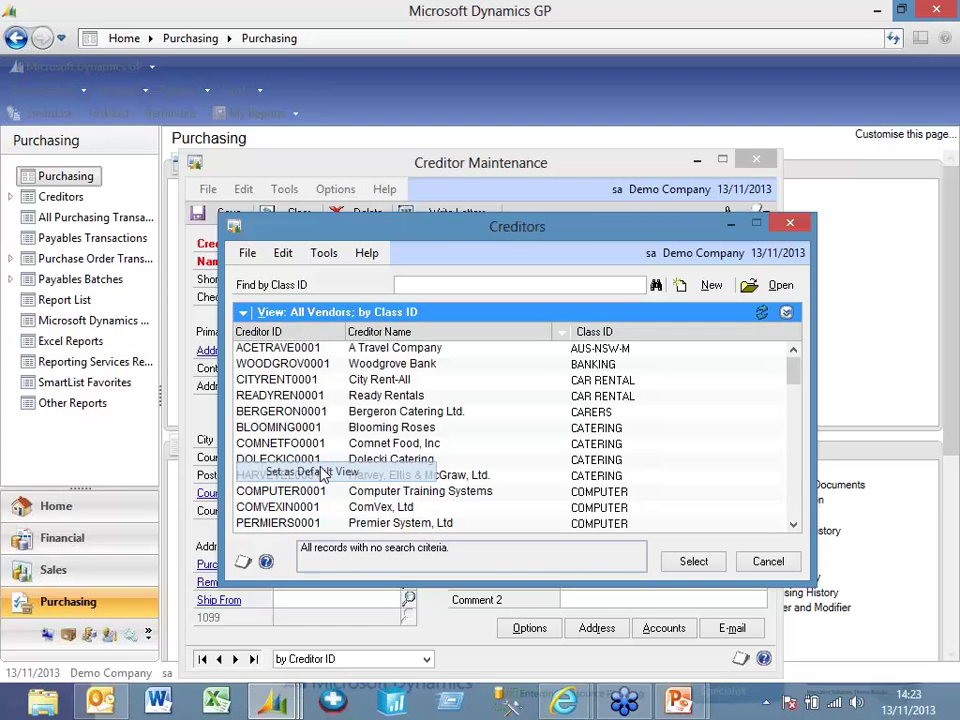
click(790, 222)
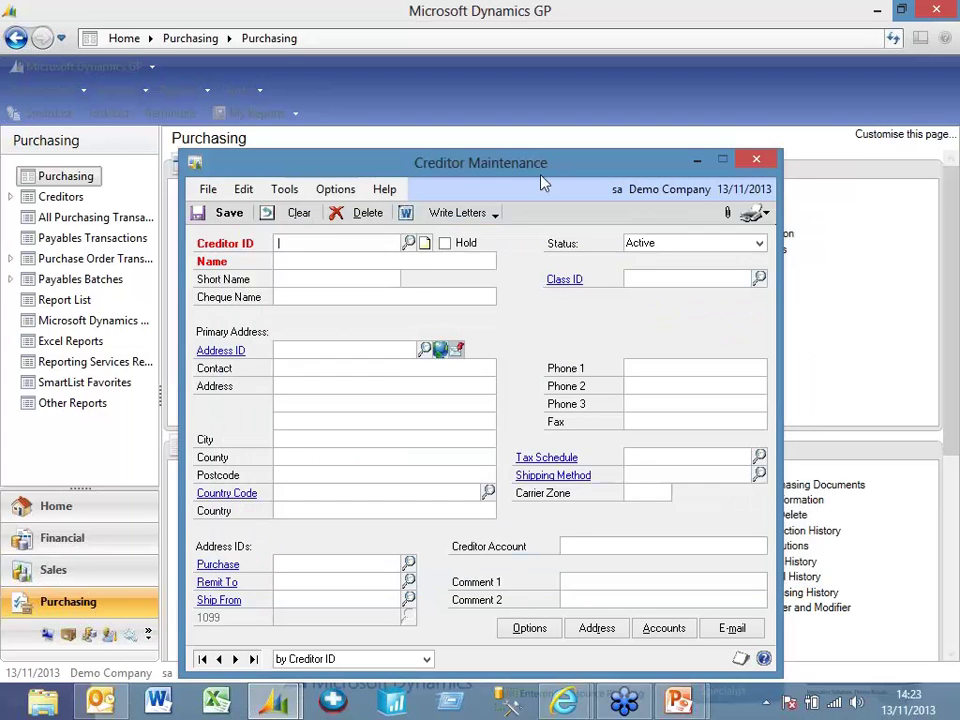
- Reopen the creditor lookup and apply an ascending Zip Code custom sort
click(410, 245)
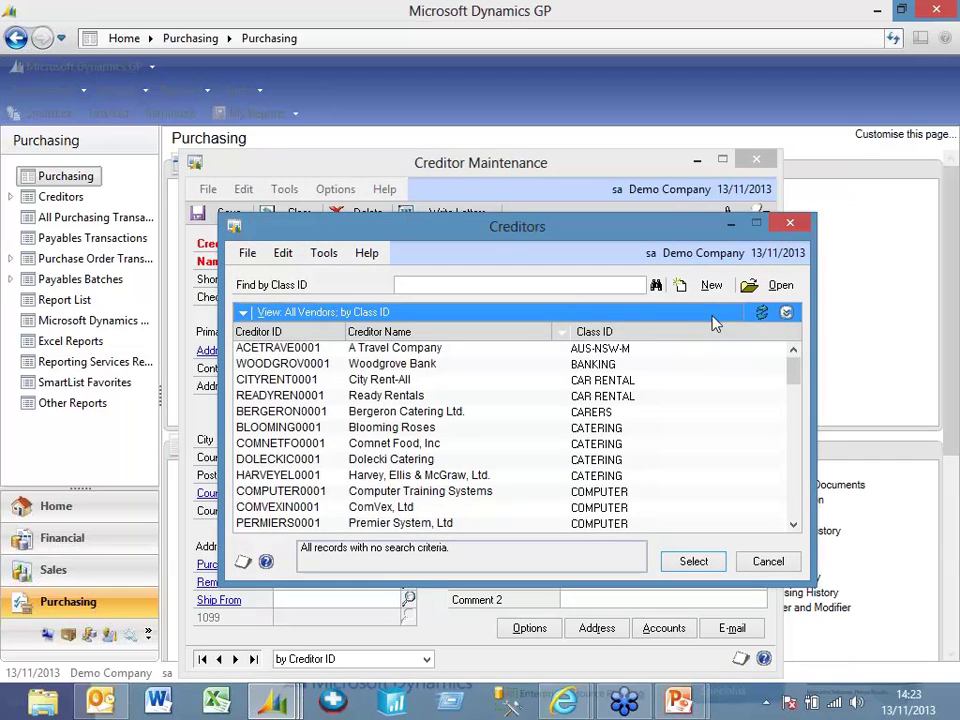
click(258, 331)
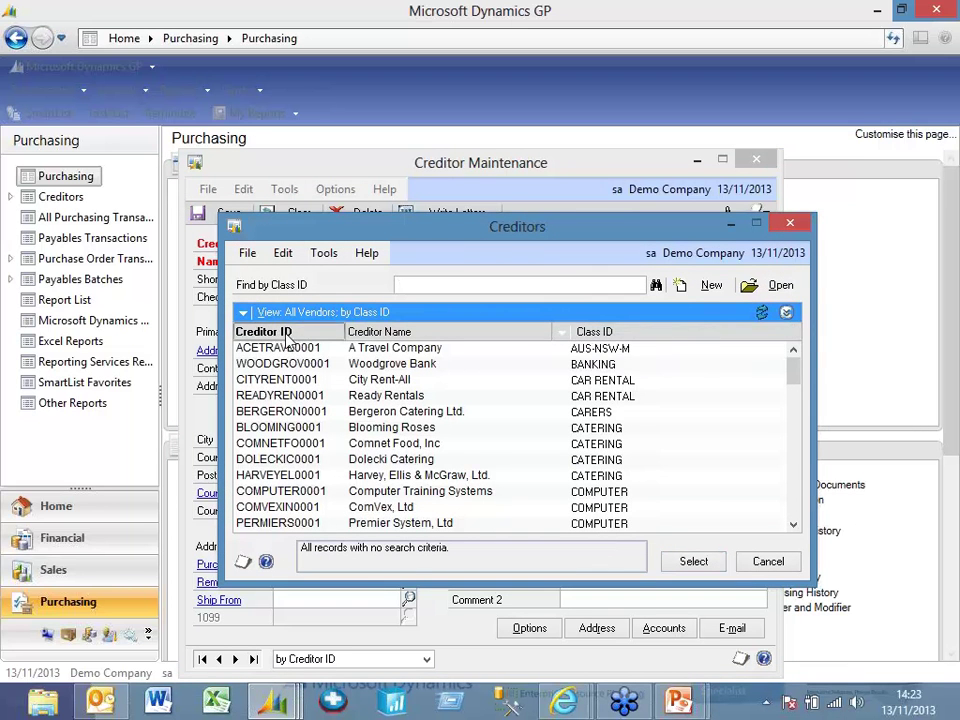
click(560, 331)
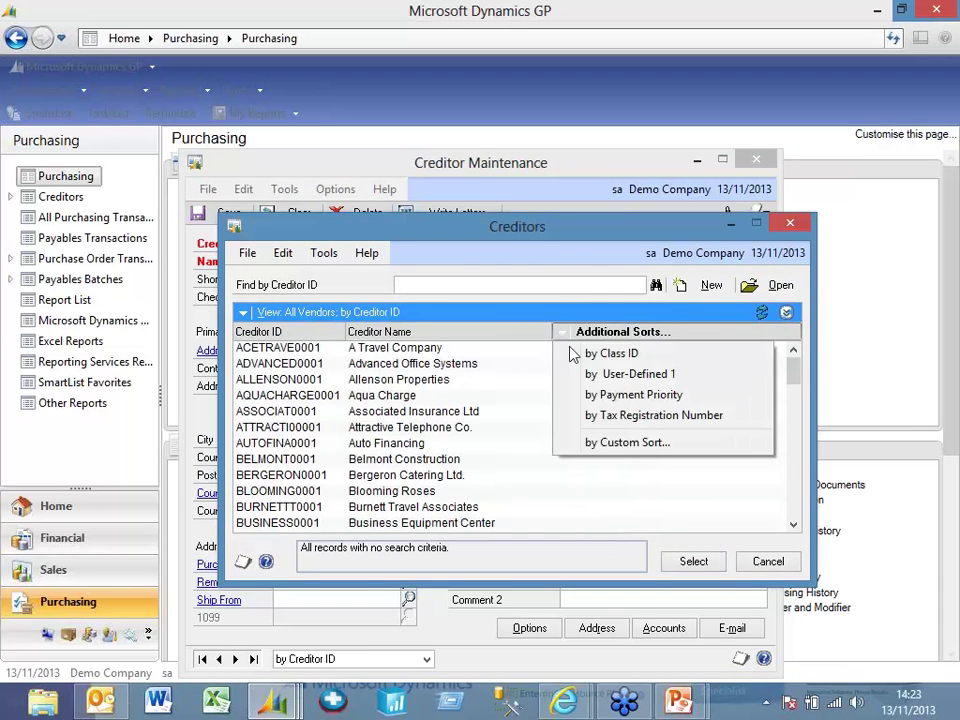
click(630, 442)
key(End)
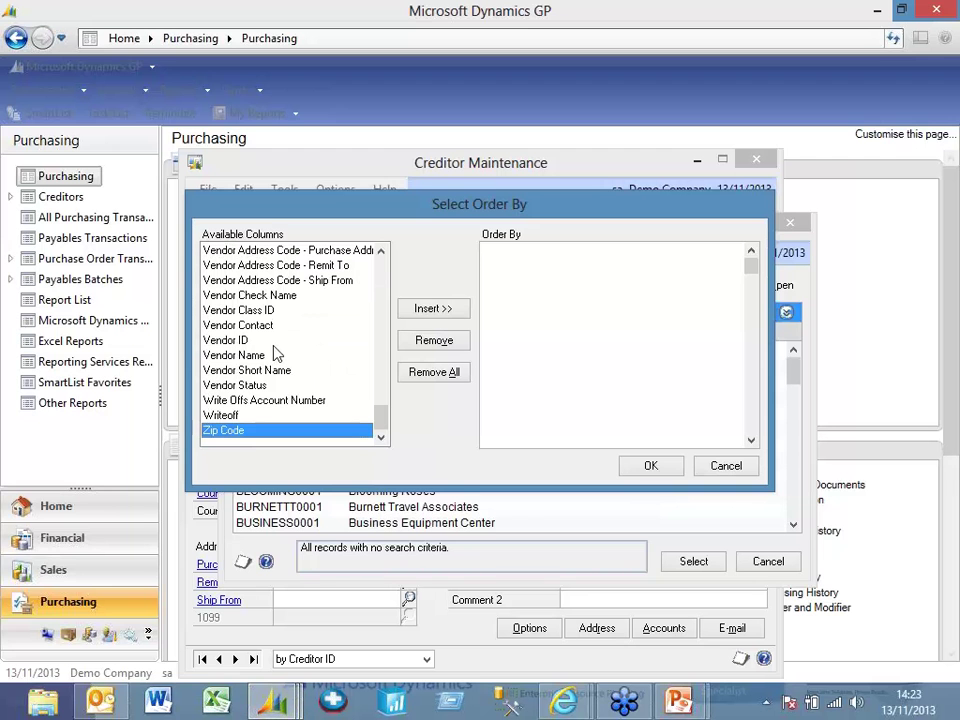
click(425, 310)
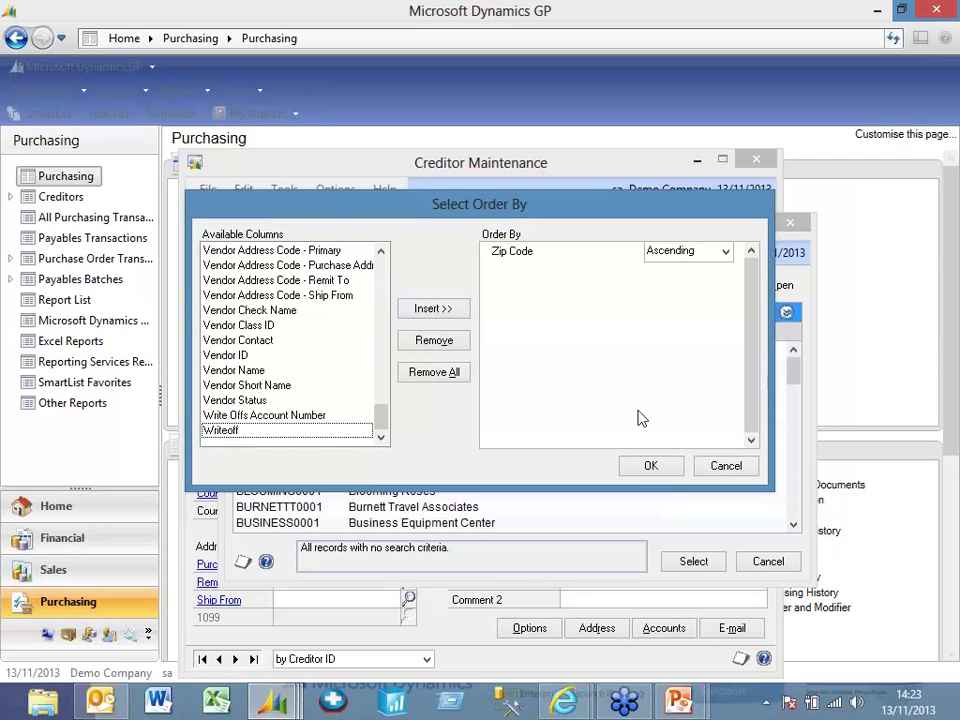
click(652, 467)
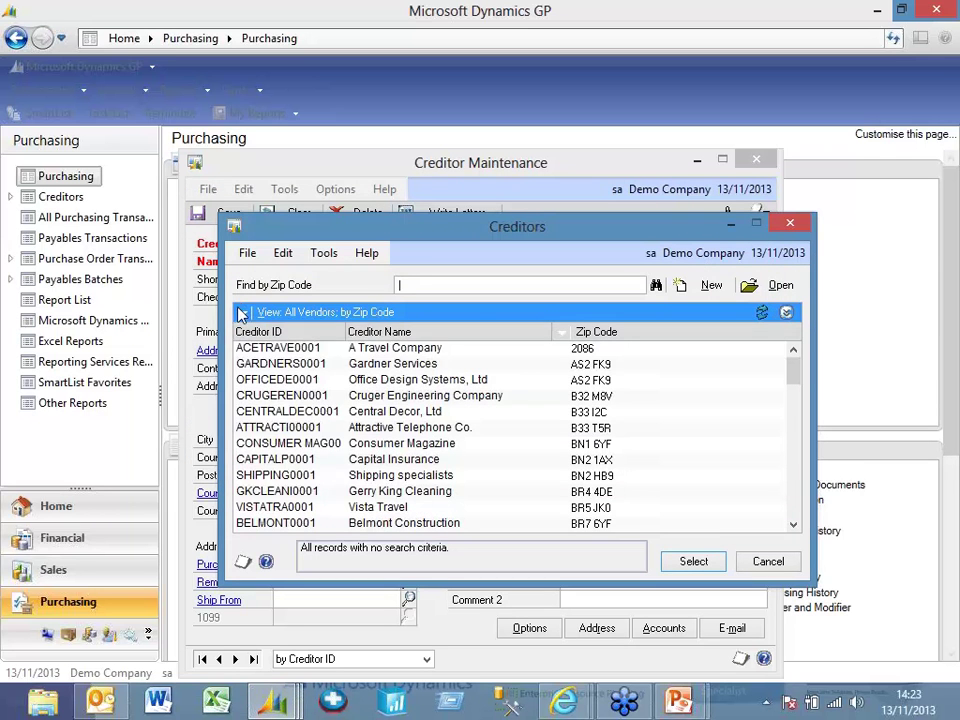
- Set the Zip Code sort as the default view and close the lookup
click(243, 314)
click(312, 471)
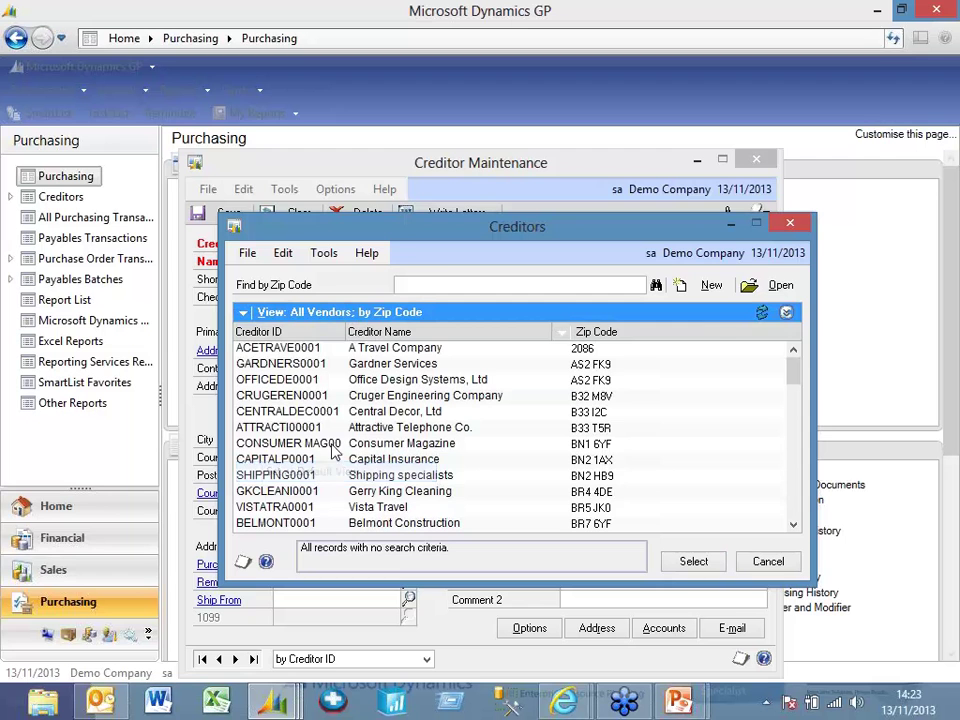
click(790, 222)
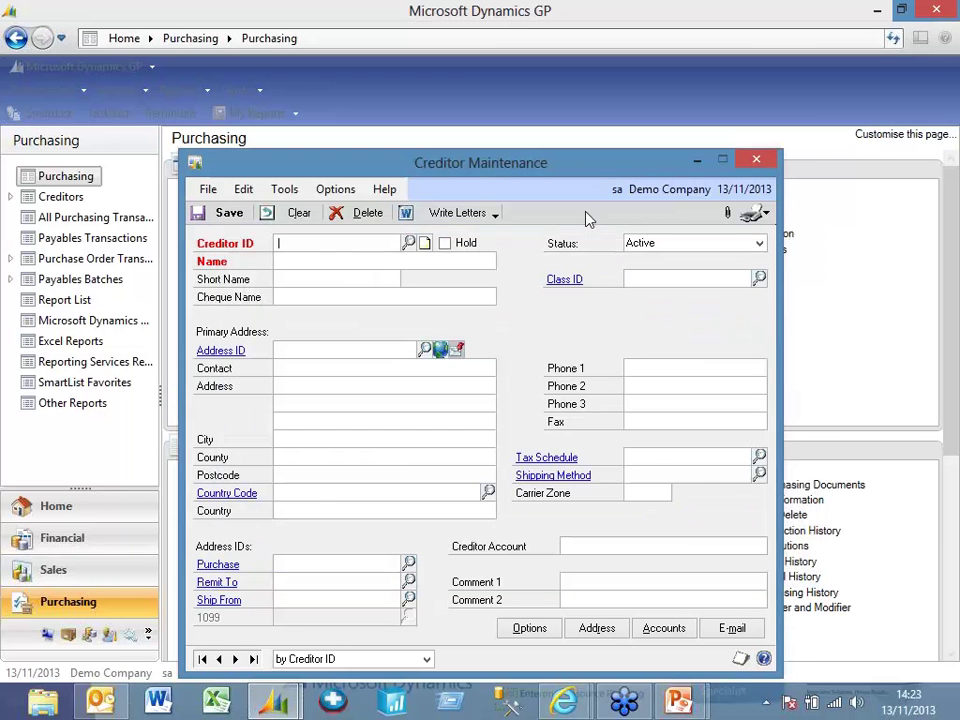
- Reopen the creditor lookup to confirm the Zip Code default, then close it unchanged
click(409, 244)
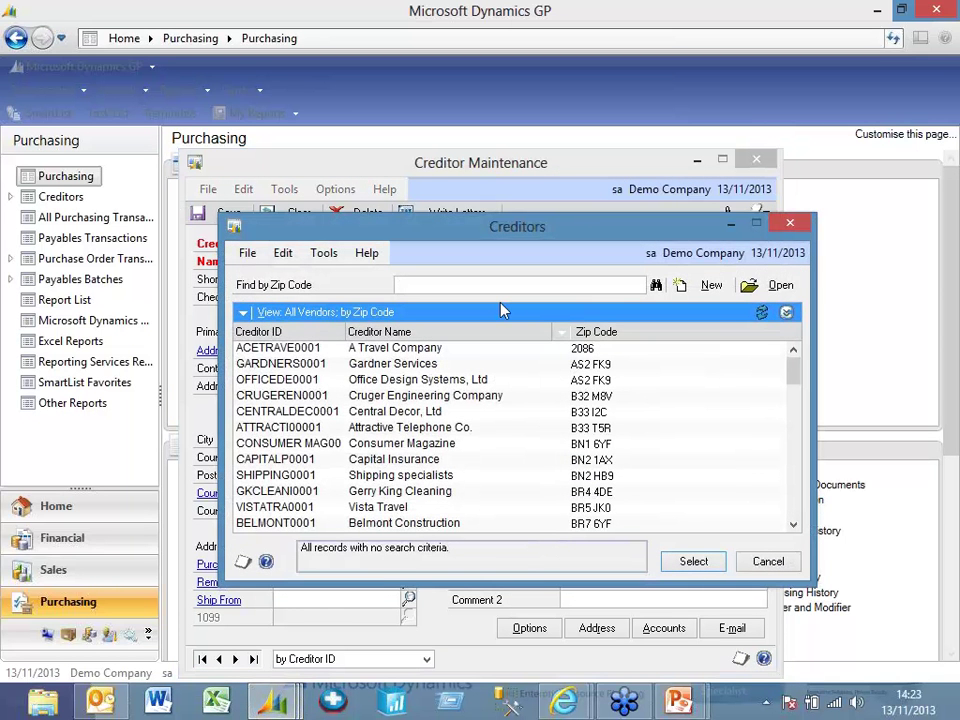
click(245, 312)
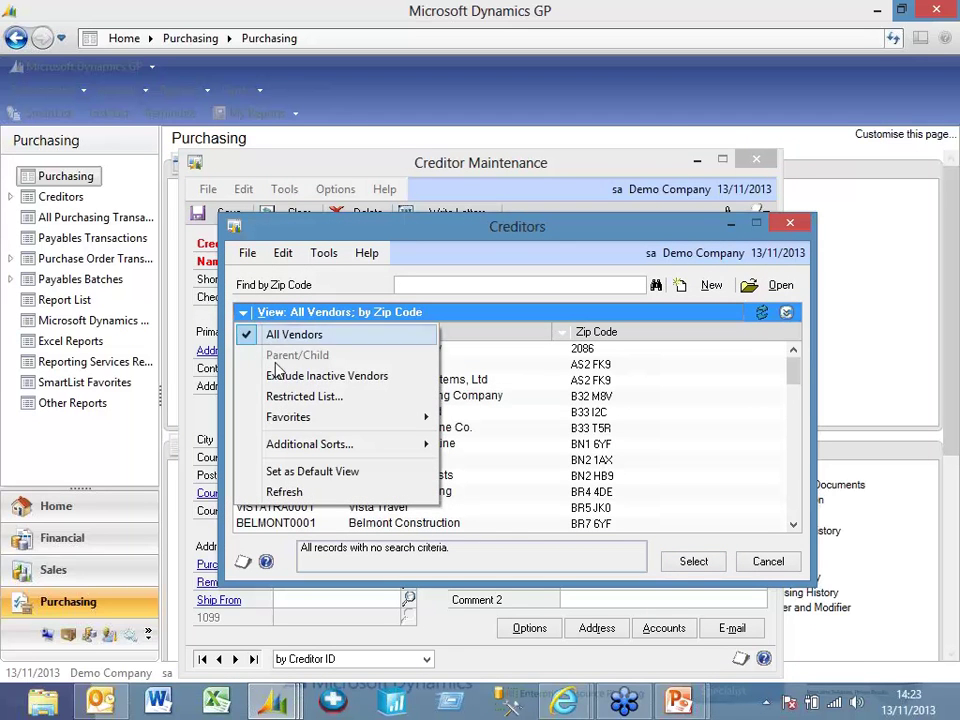
mouse_move(302, 418)
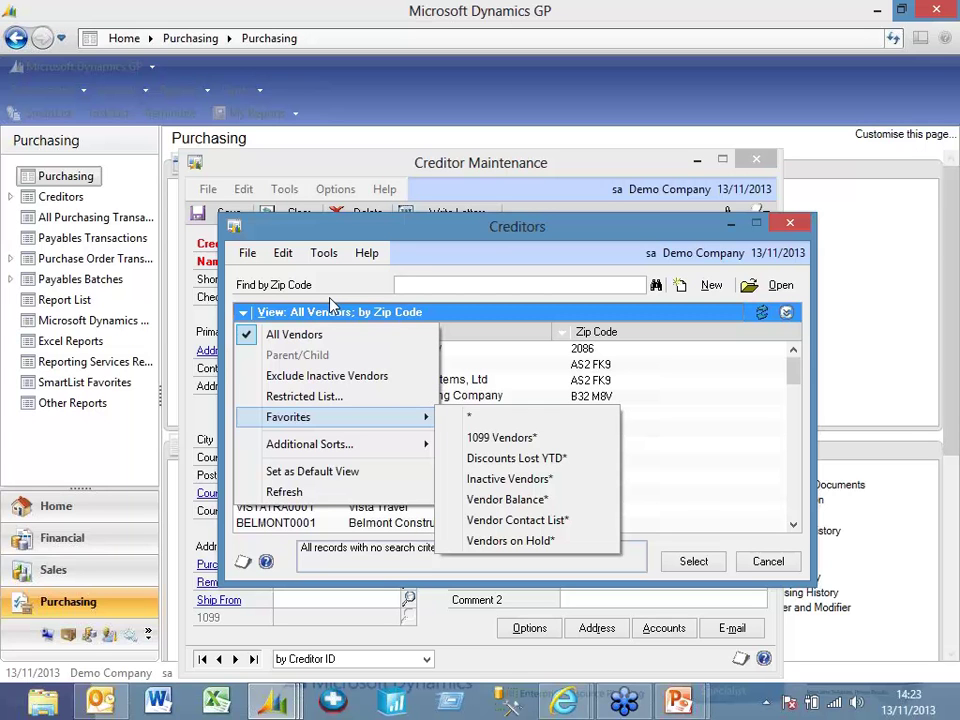
click(795, 228)
click(792, 225)
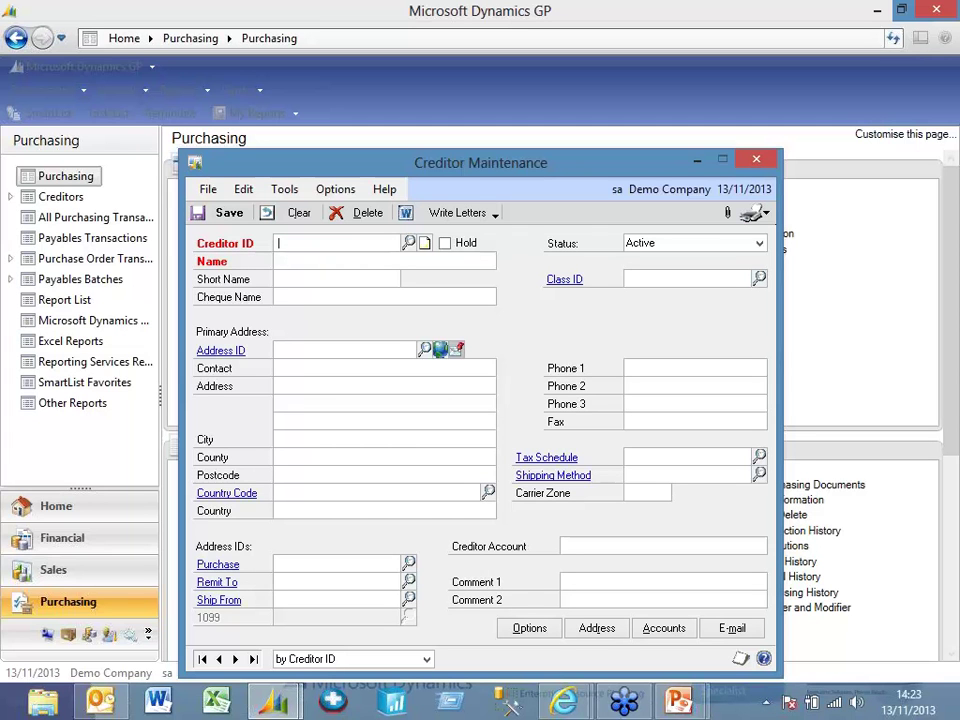
- Load creditor ACETRAVE0001 (A Travel Company) and show its empty Document Attachment Management list
click(201, 659)
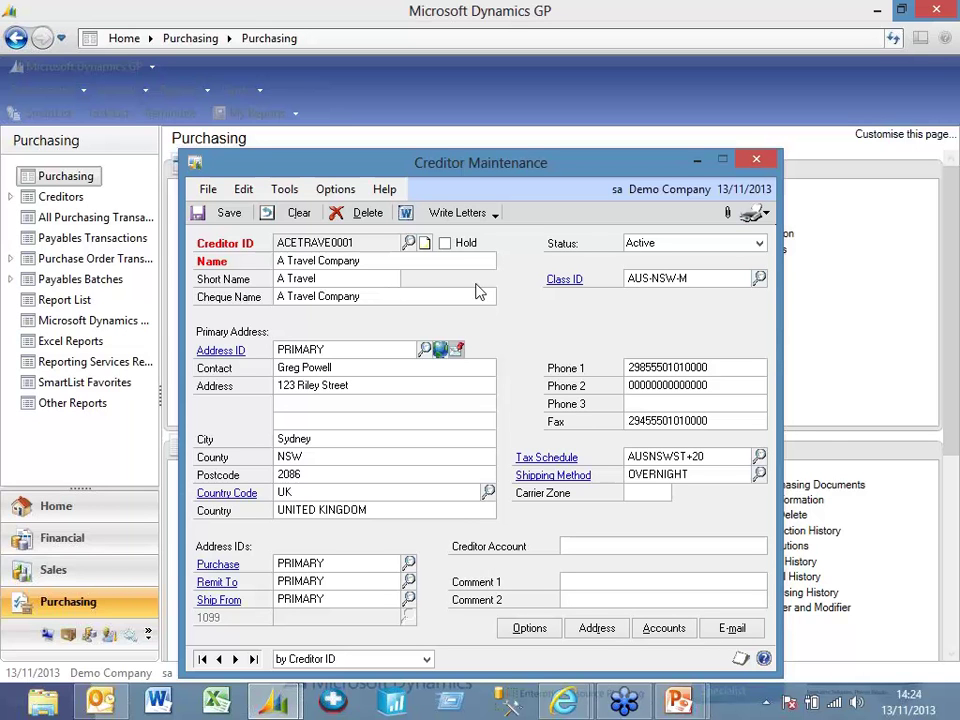
click(728, 214)
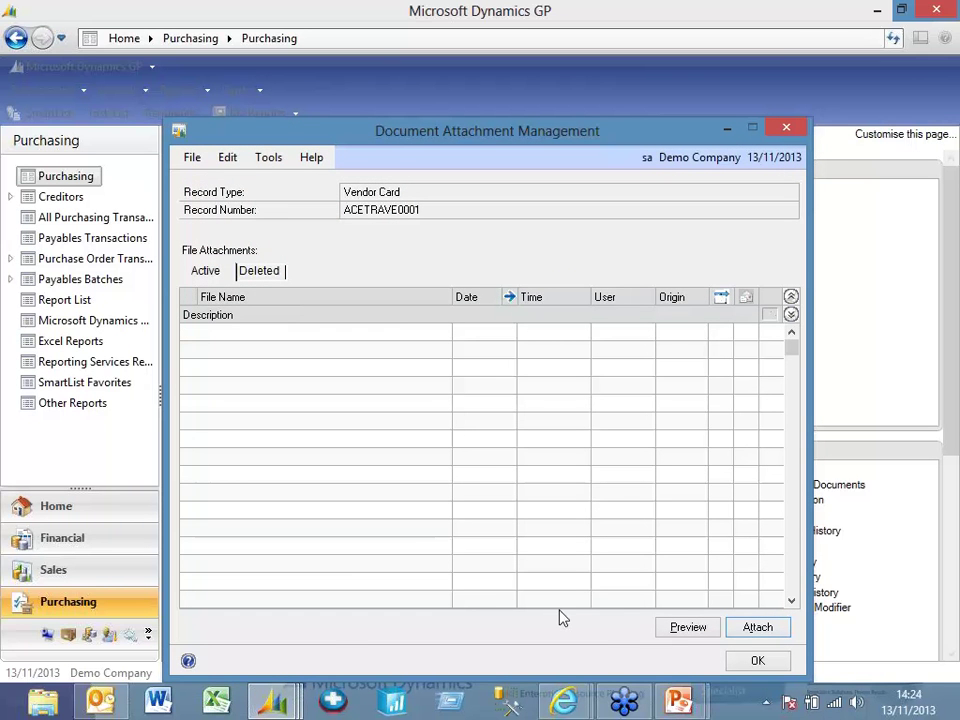
- Attach the amazon HP ProBook product-page PDF to ACETRAVE0001, check its properties and confirm
click(771, 633)
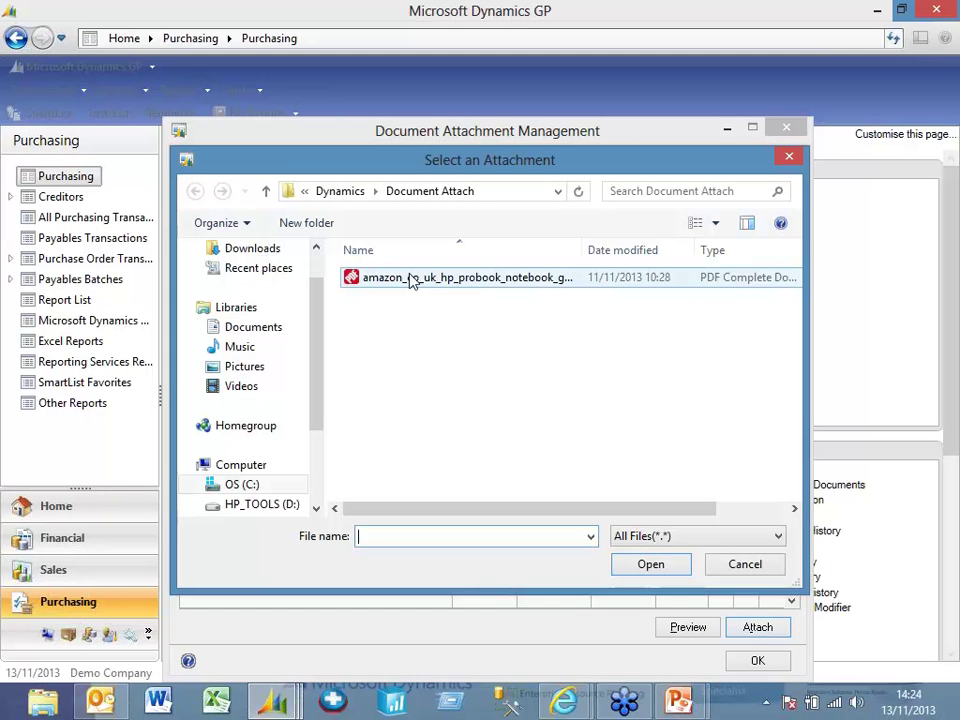
double_click(412, 279)
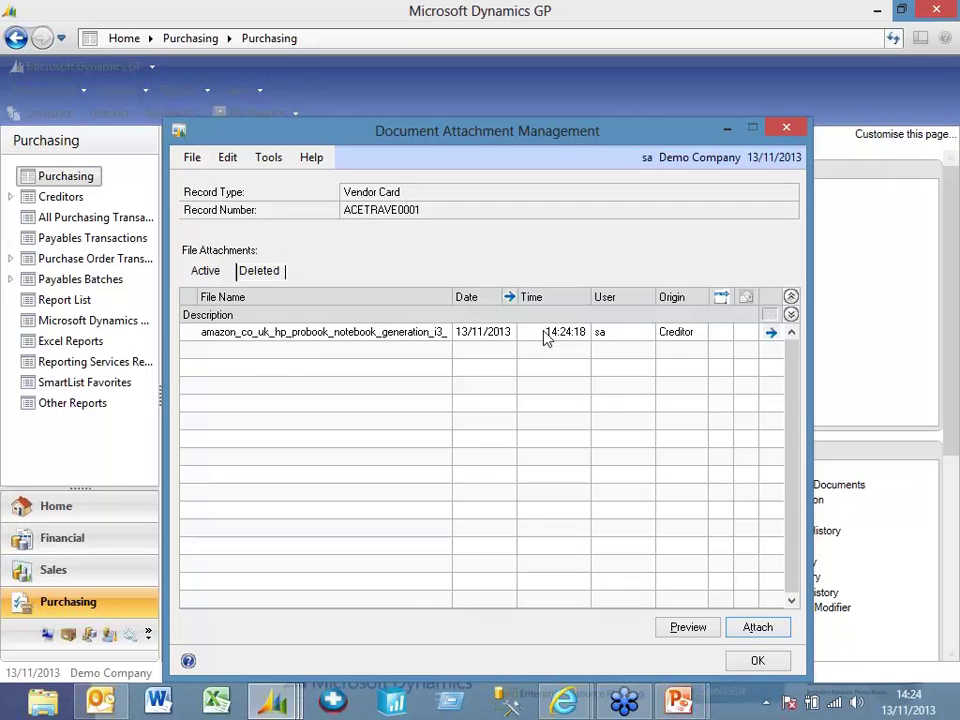
click(771, 334)
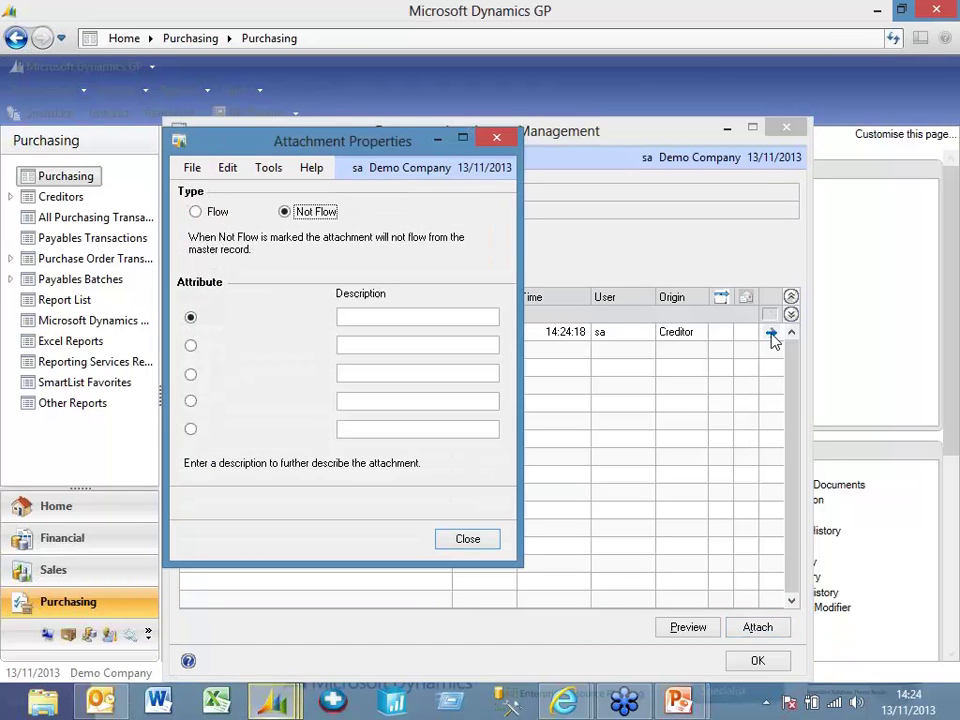
click(496, 137)
click(759, 661)
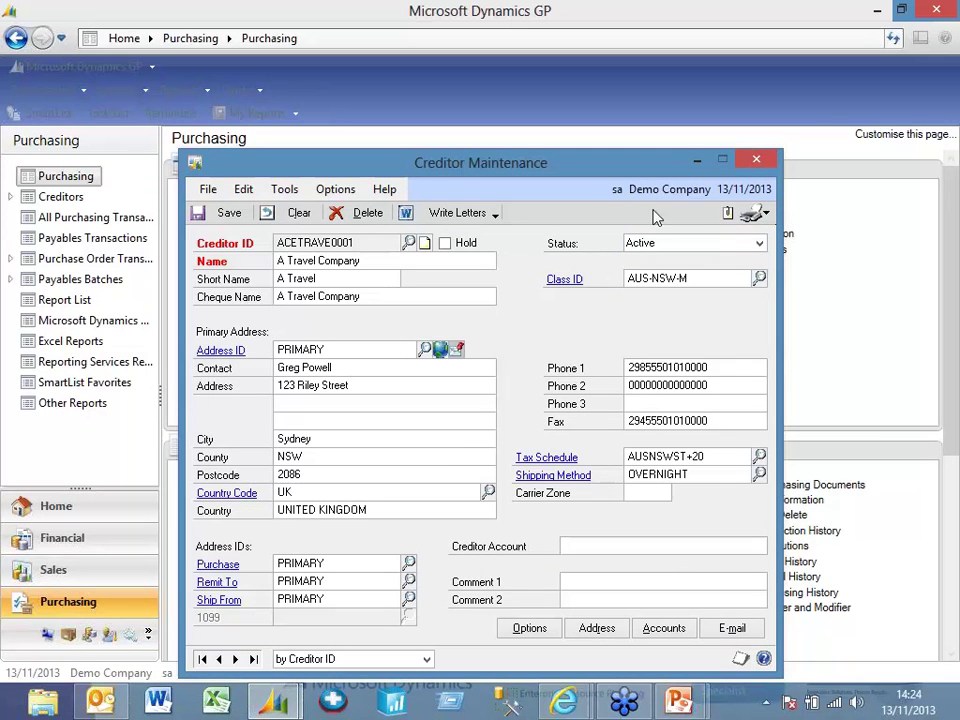
click(728, 213)
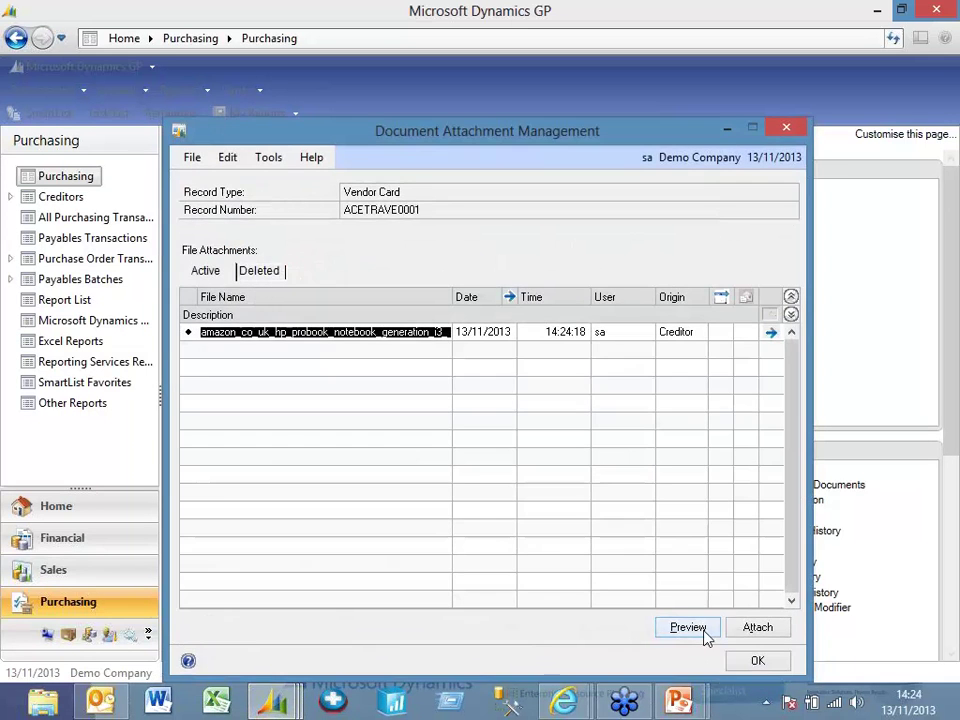
click(706, 633)
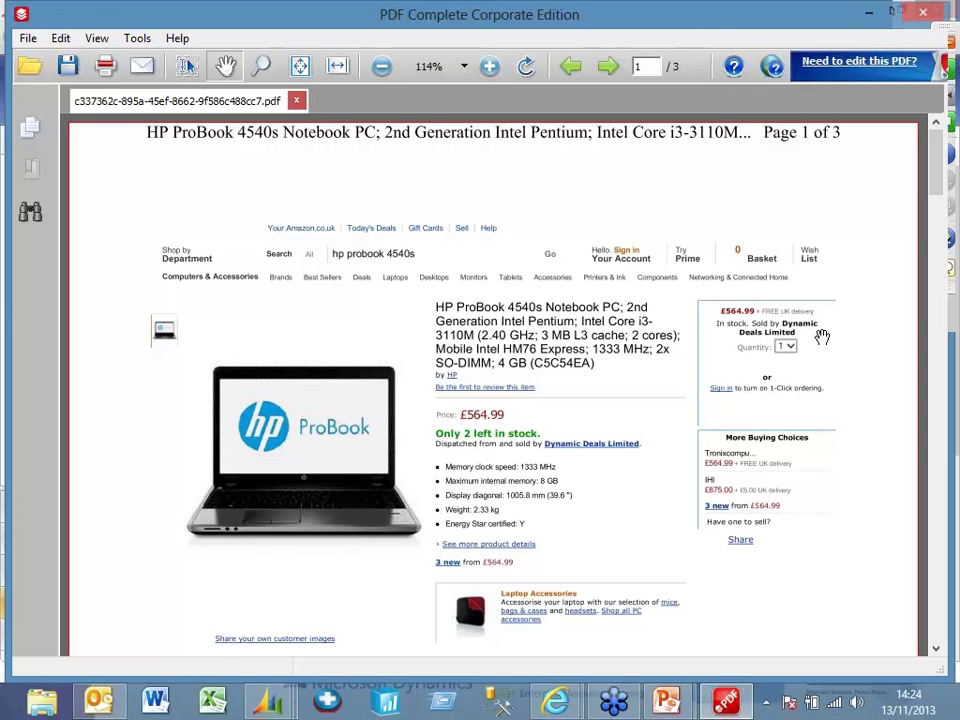
click(930, 13)
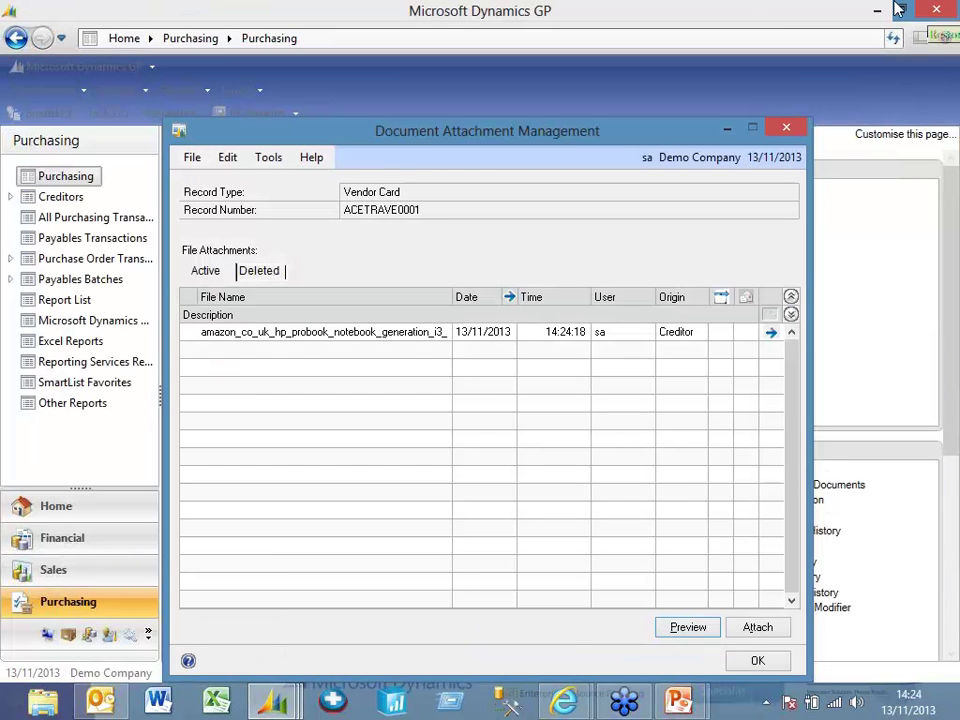
- Save A Travel Company's creditor record and close Creditor Maintenance
click(787, 131)
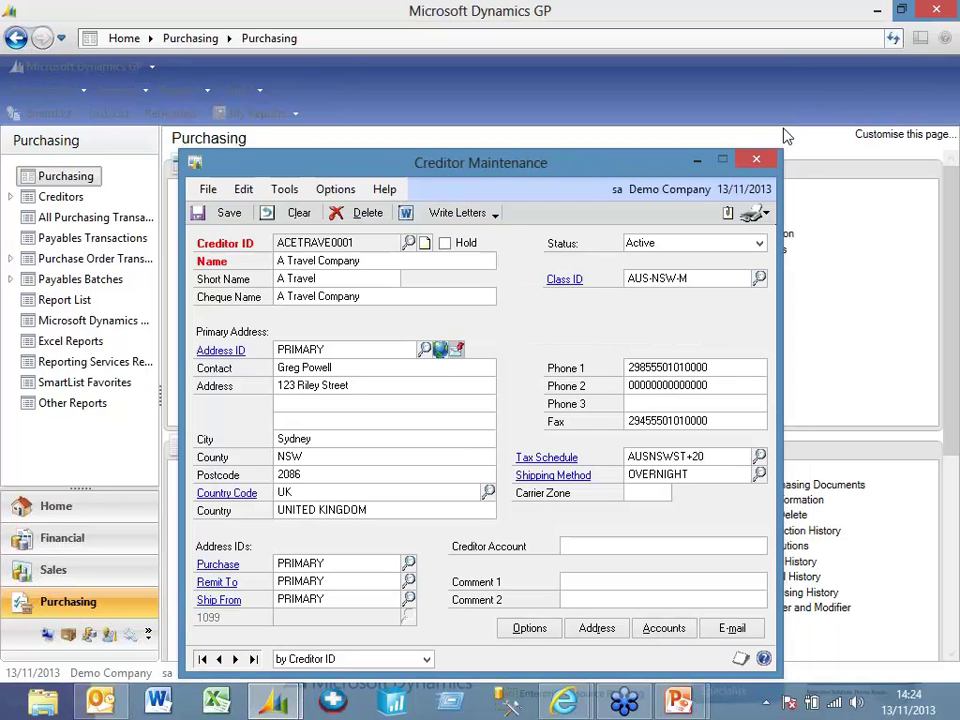
click(229, 213)
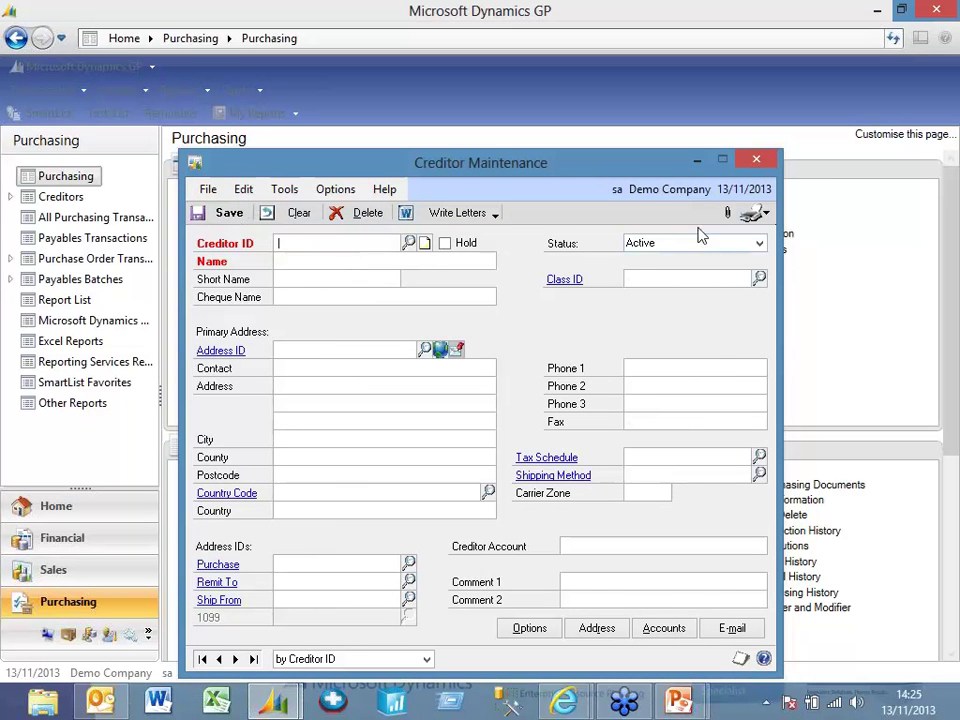
click(756, 159)
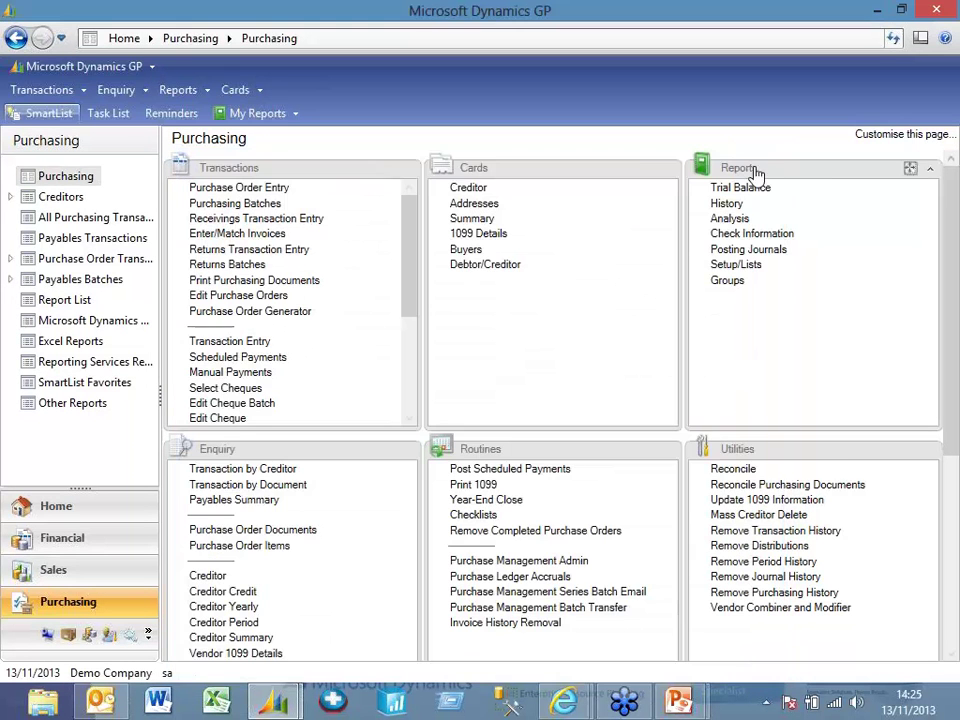
- Reopen creditor ACETRAVE0001, review its list of creditor reports, then close the window
click(465, 188)
click(201, 659)
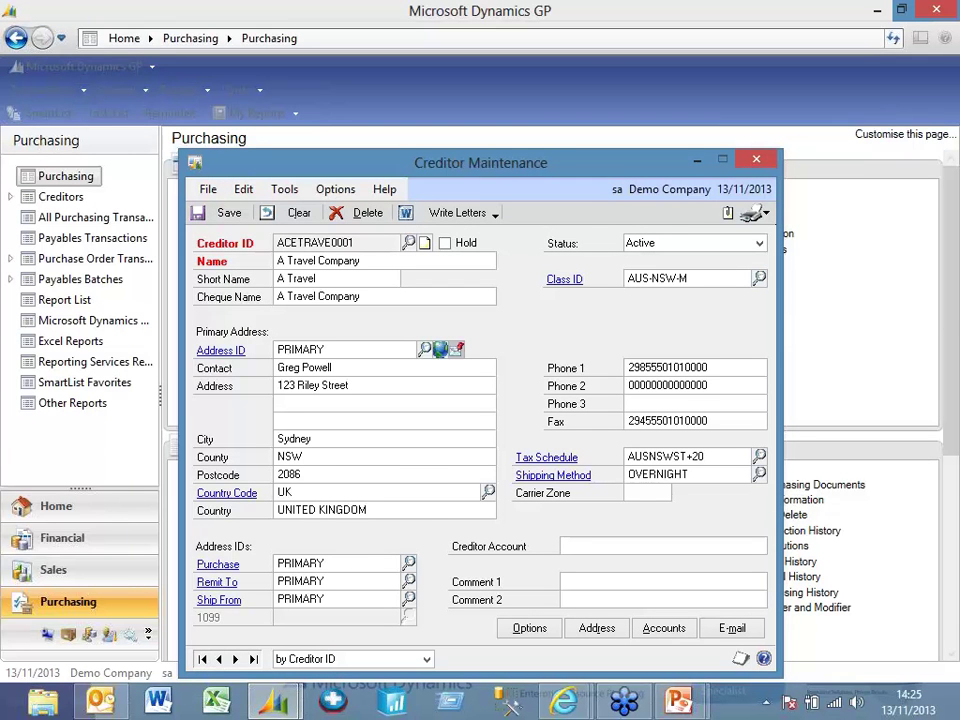
click(767, 215)
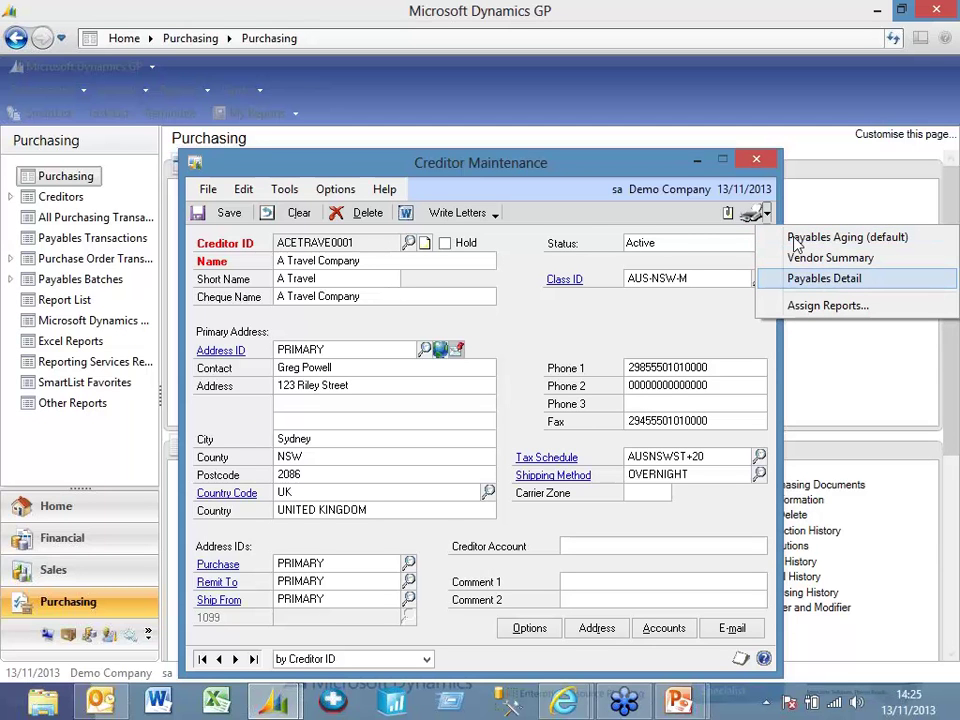
click(756, 159)
click(756, 159)
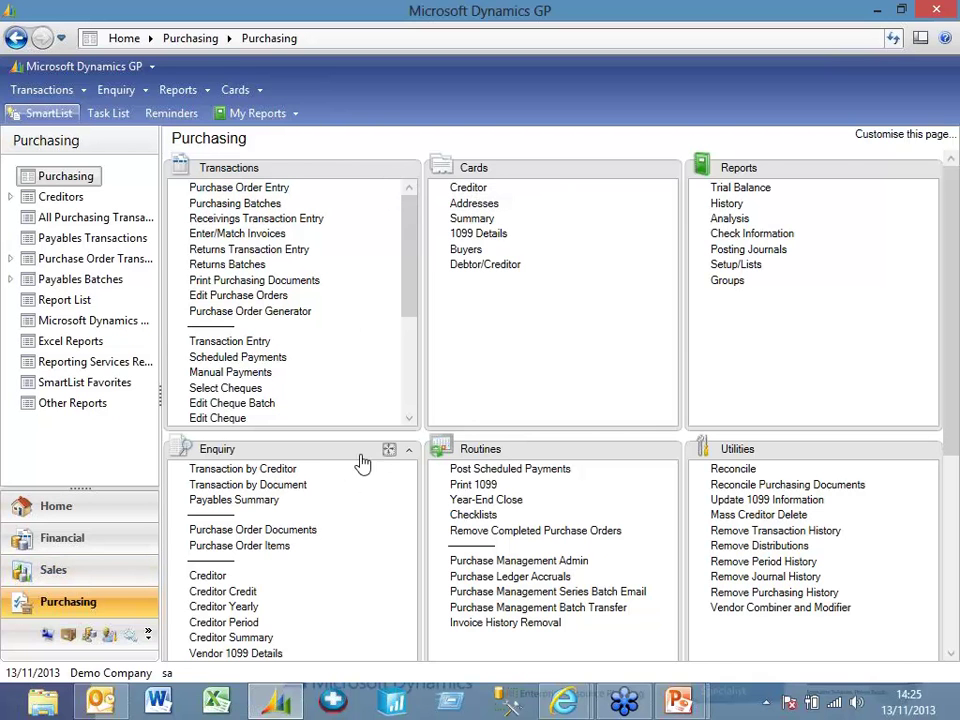
- Show payables Transaction by Creditor enquiry for A Travel Company (ACETRAVE0001)
click(389, 450)
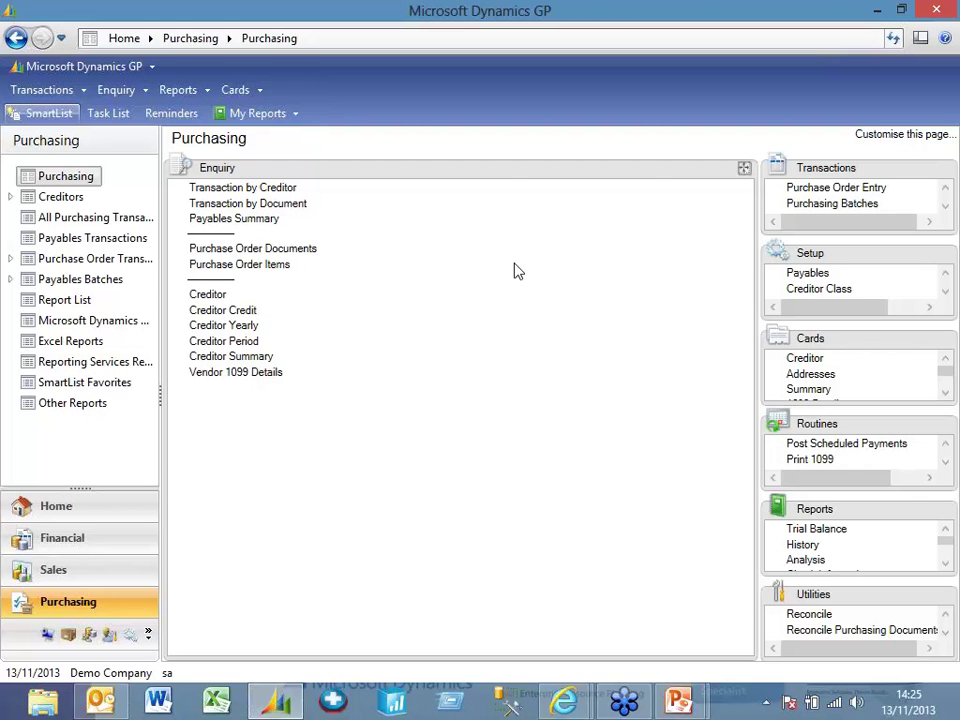
click(218, 189)
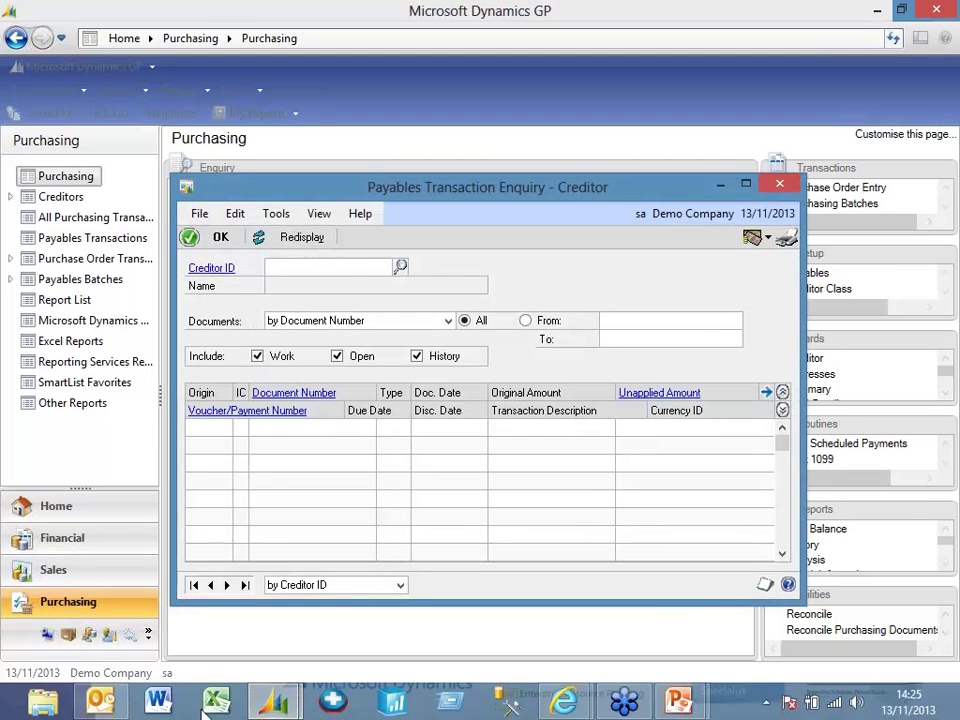
click(194, 585)
click(227, 585)
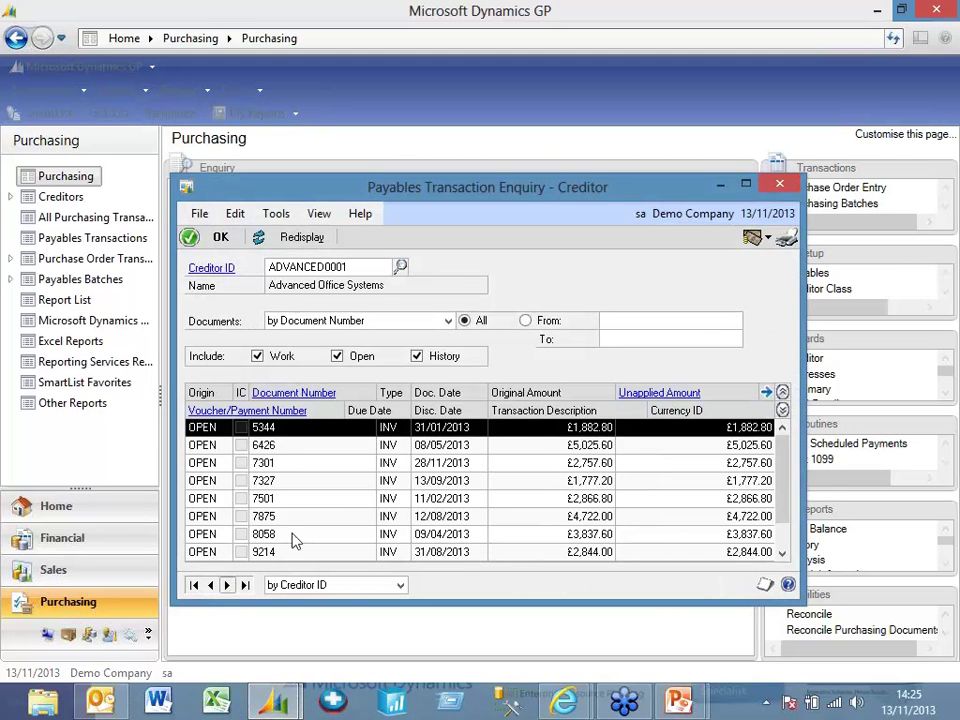
click(781, 551)
click(781, 551)
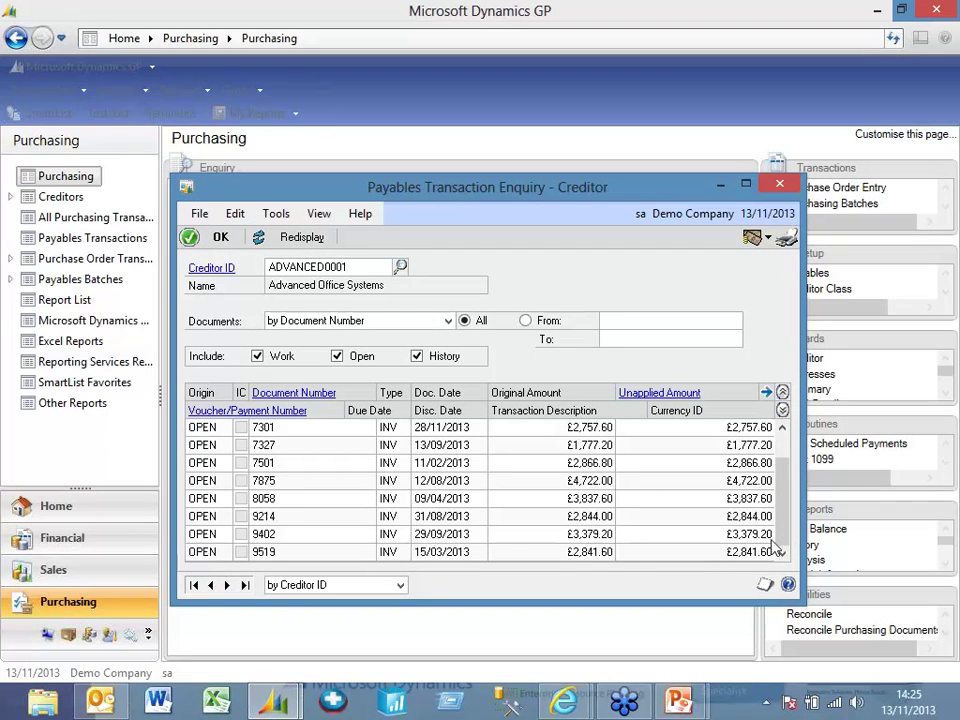
click(210, 585)
click(785, 531)
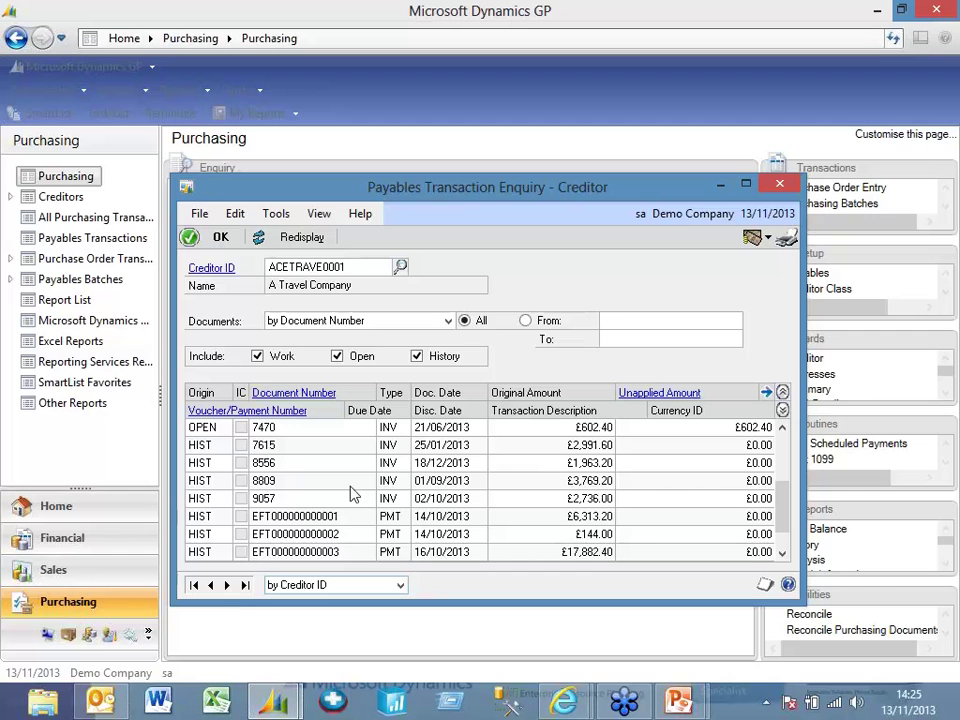
click(328, 517)
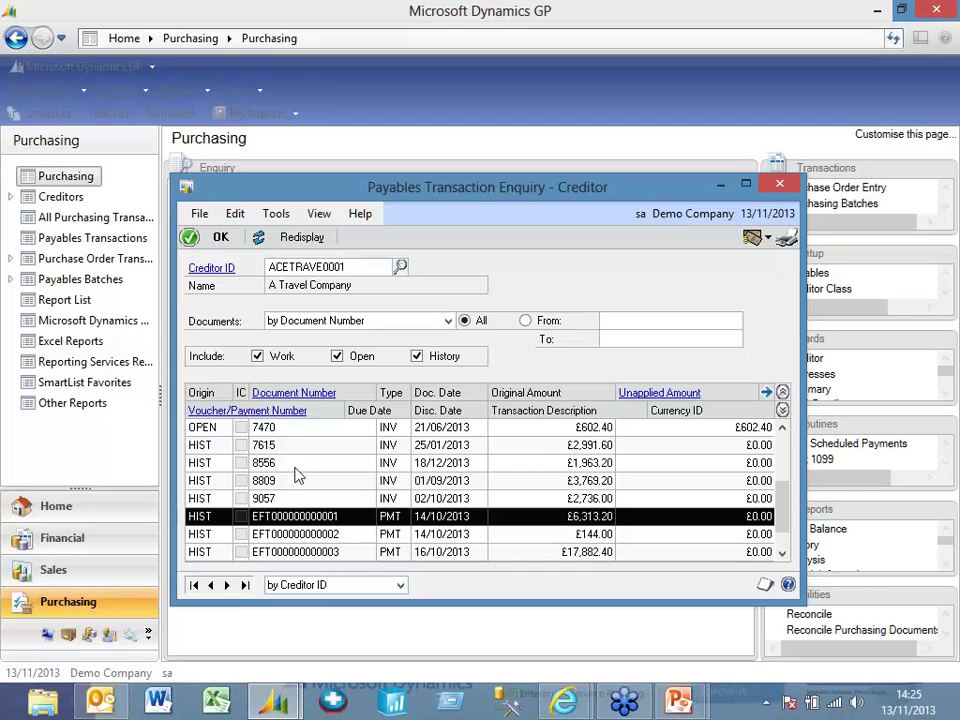
click(302, 411)
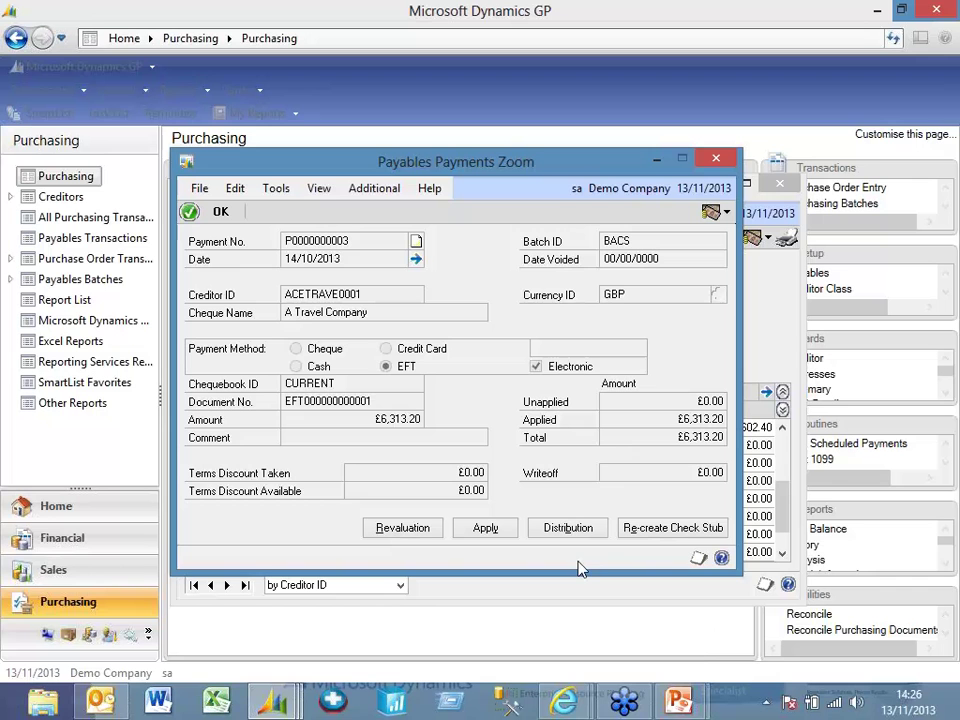
click(682, 537)
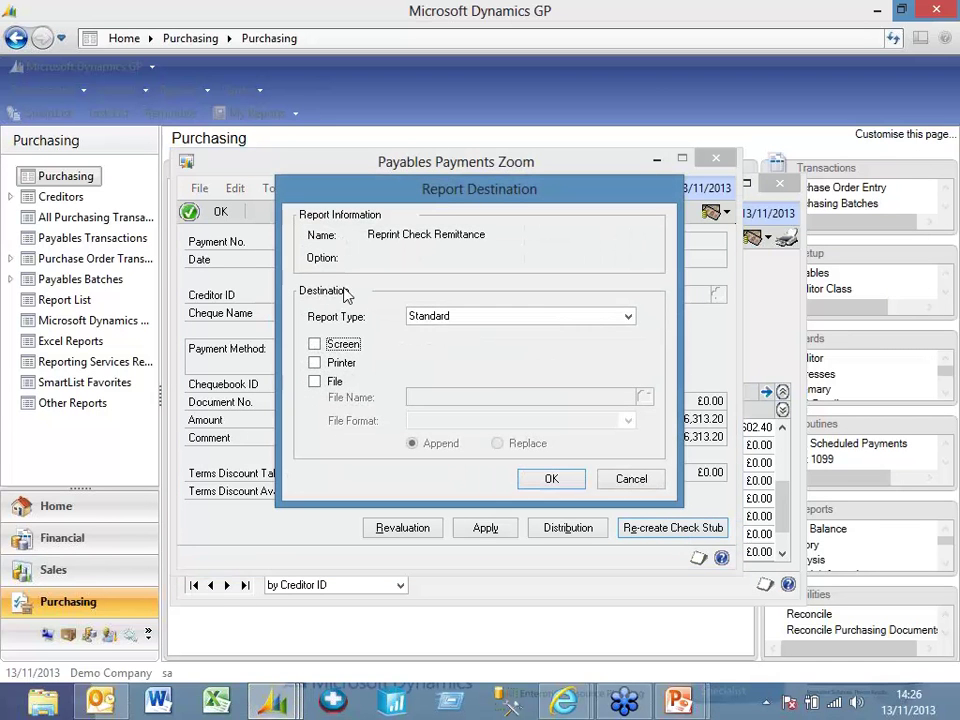
click(331, 345)
click(445, 319)
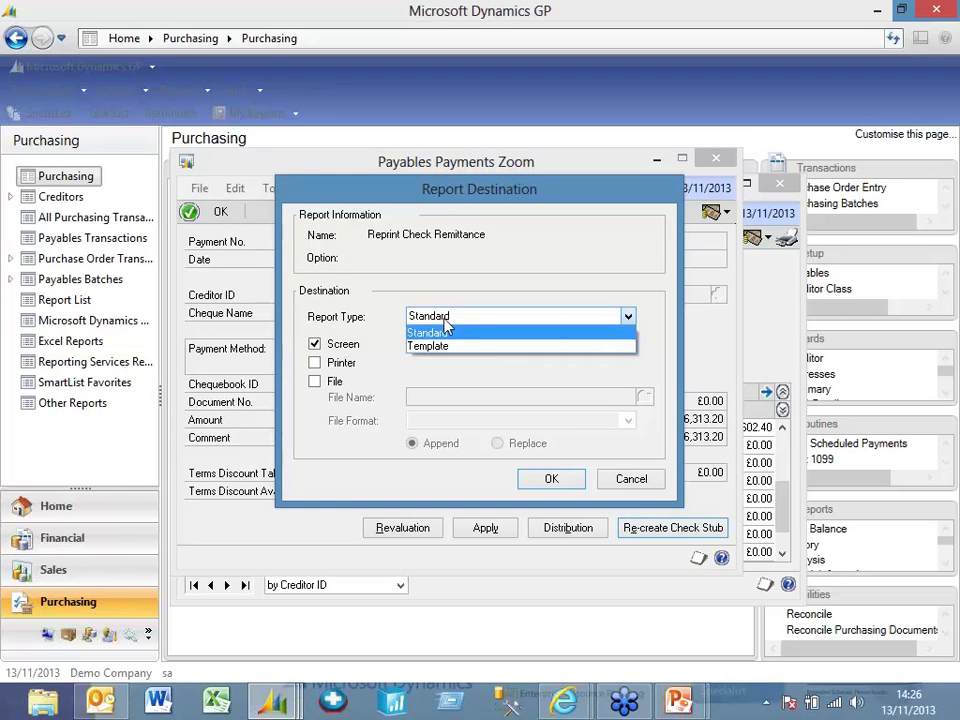
click(446, 332)
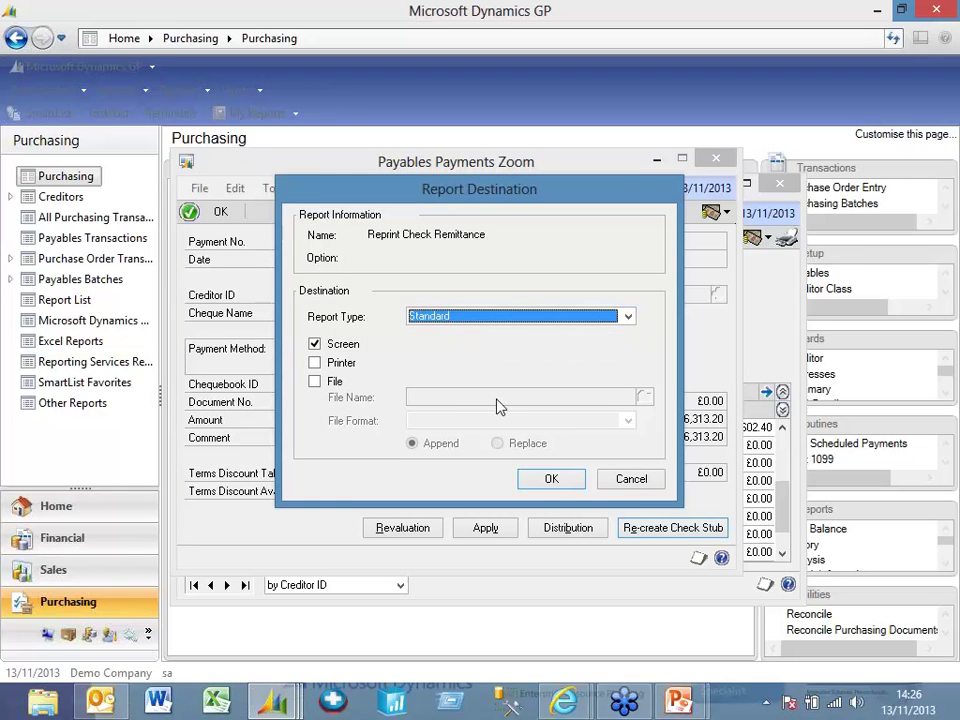
- Preview the EFT remittance reprint on screen, then close the report, payment zoom and enquiry windows
click(551, 478)
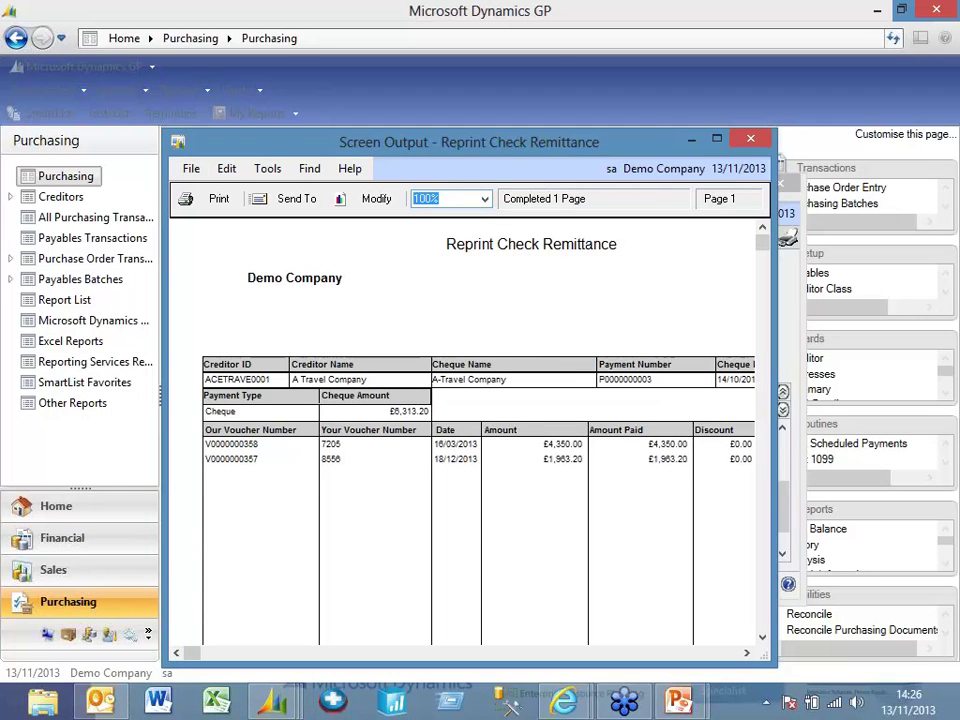
click(750, 144)
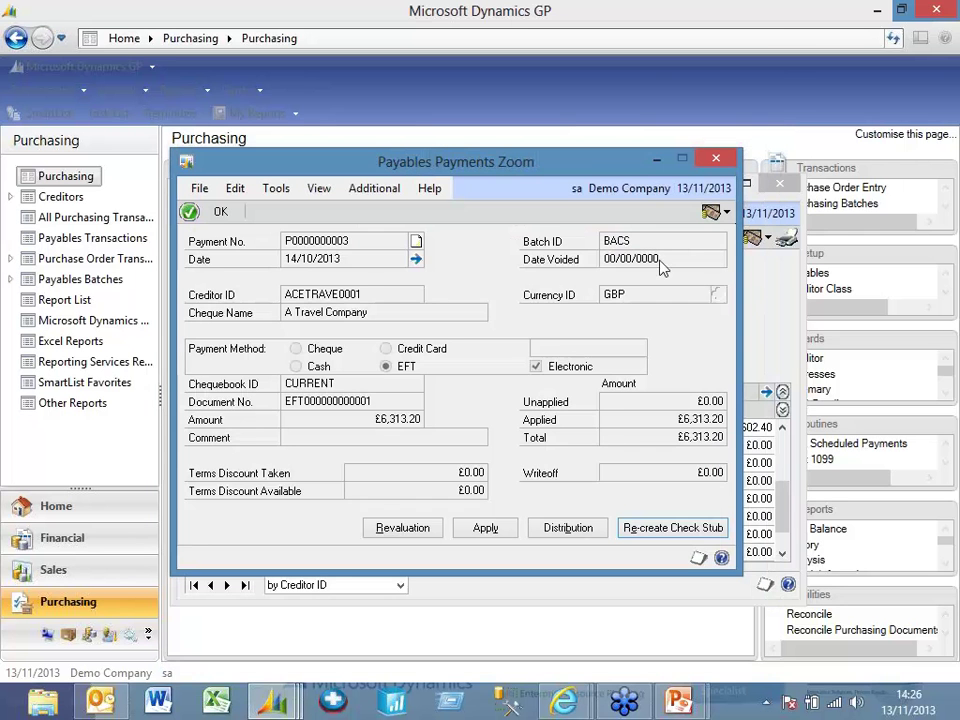
click(716, 158)
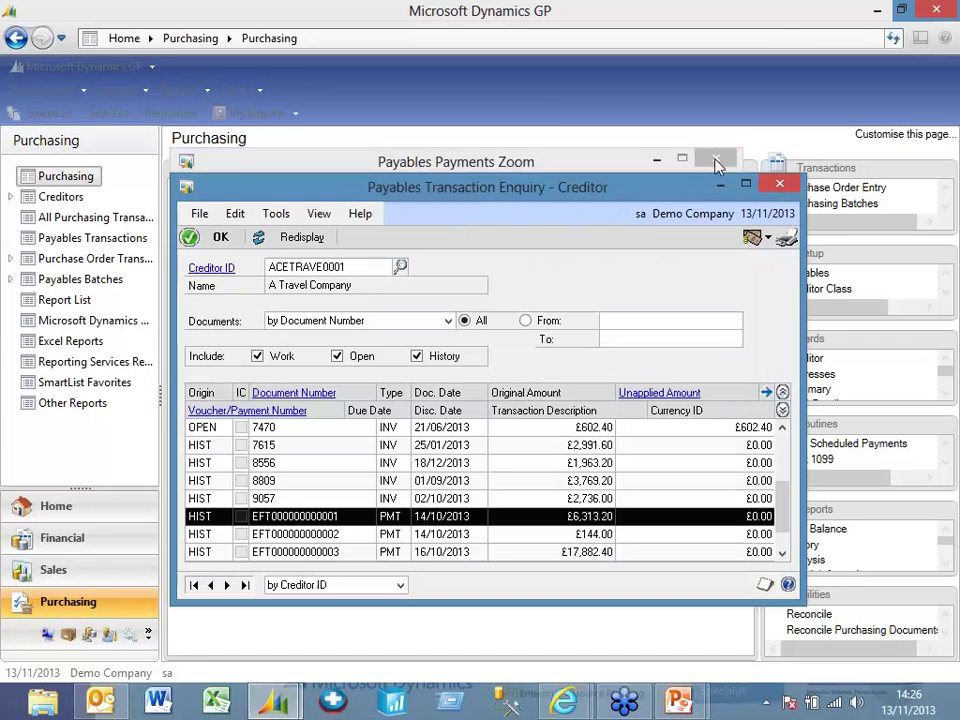
click(790, 185)
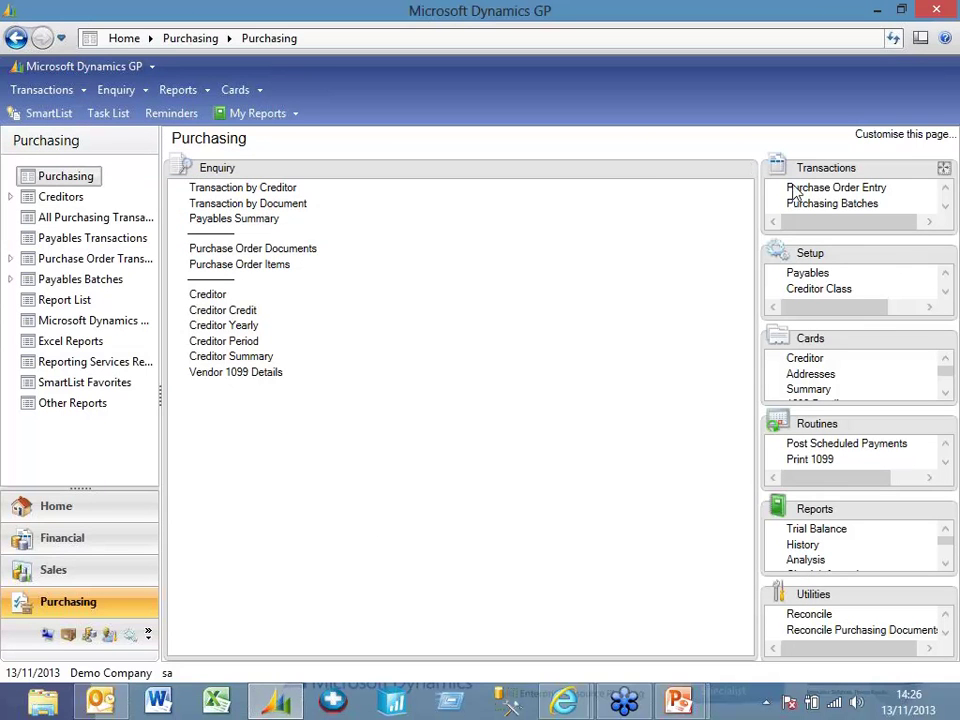
- List A Travel Company's four EFT payments in Void Historical Payables Transactions, then close it
drag(830, 177, 542, 191)
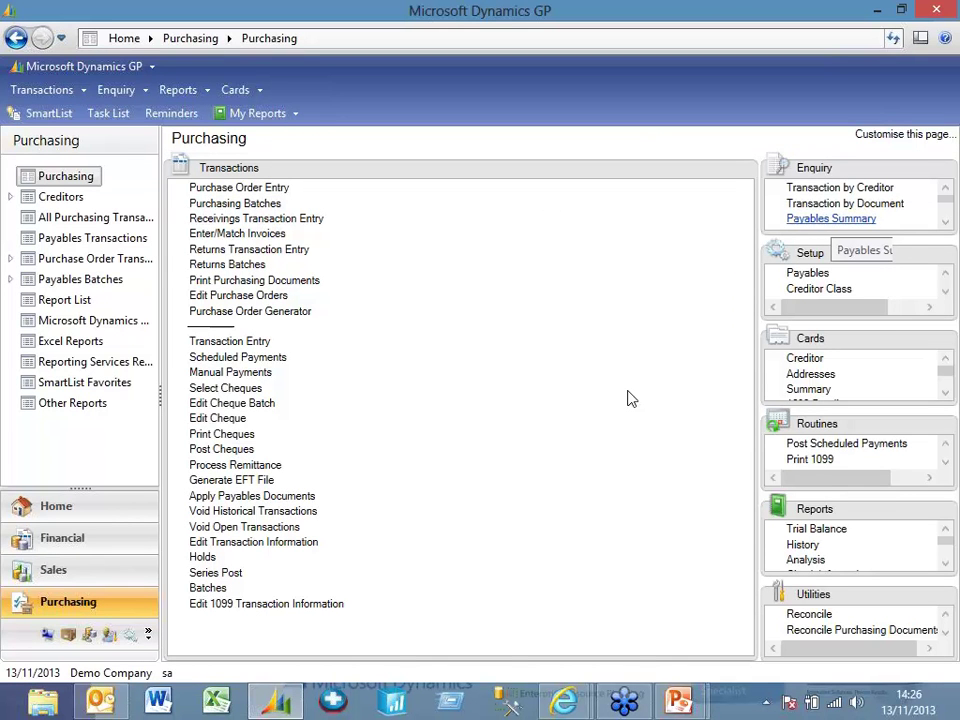
click(255, 515)
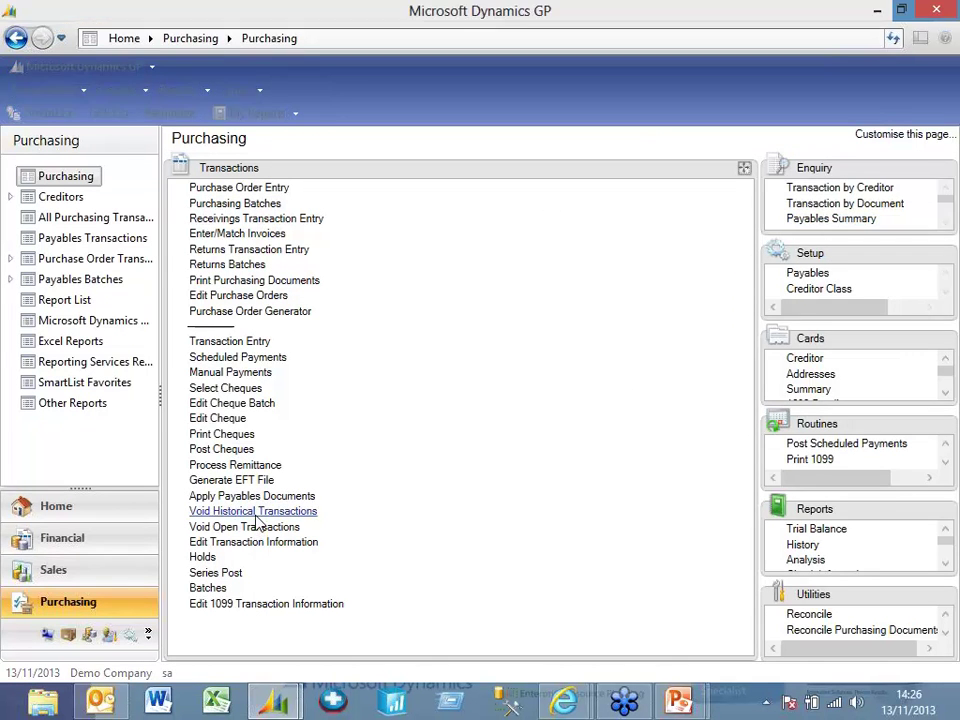
click(467, 266)
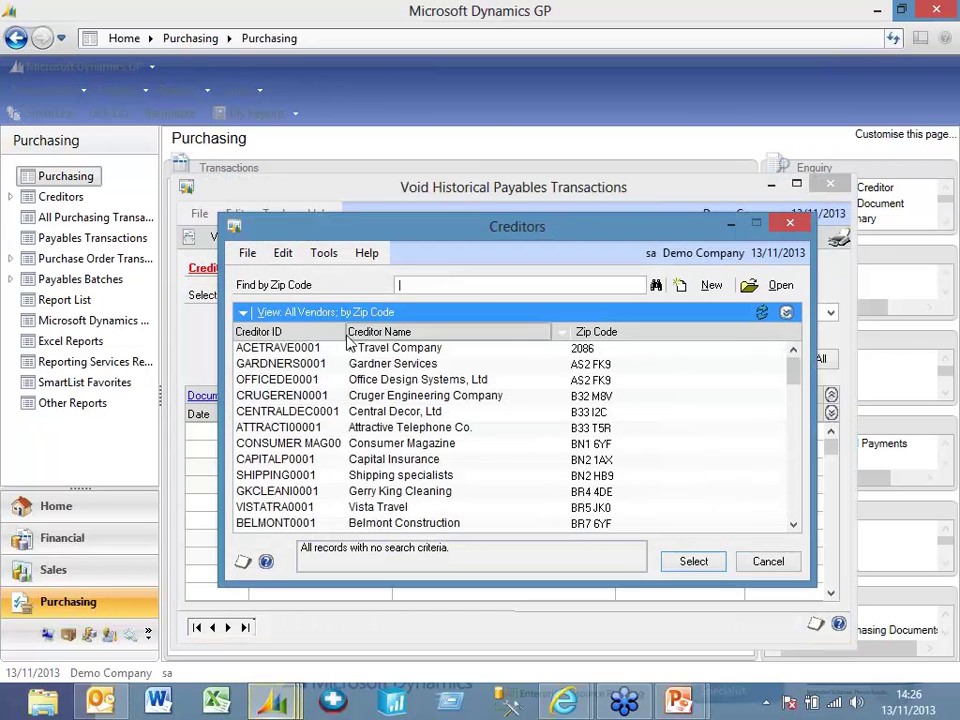
double_click(348, 349)
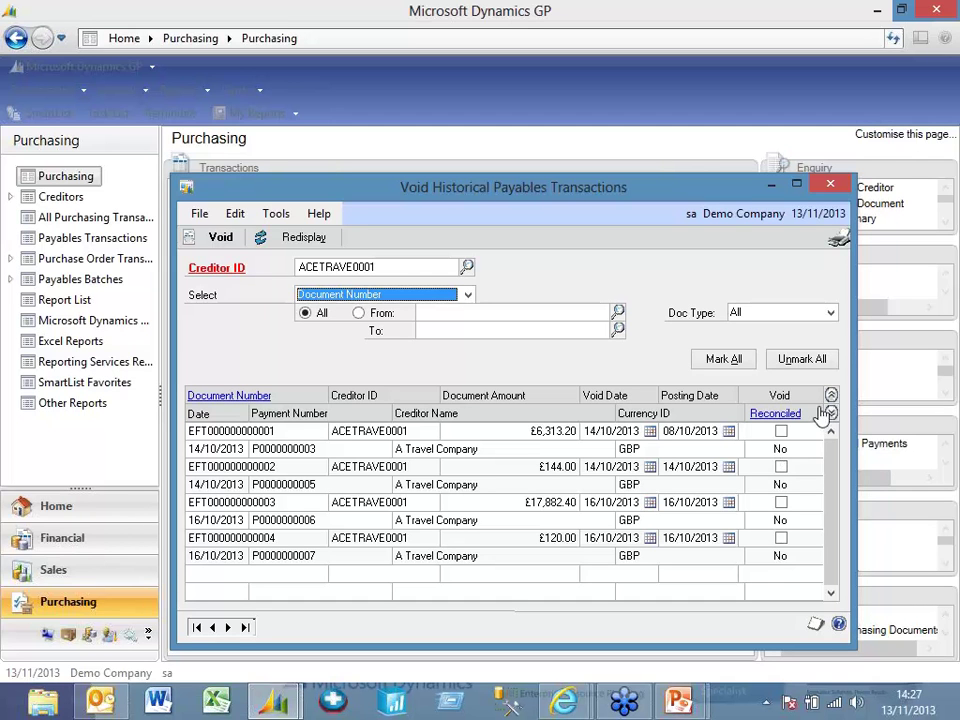
click(786, 426)
click(845, 188)
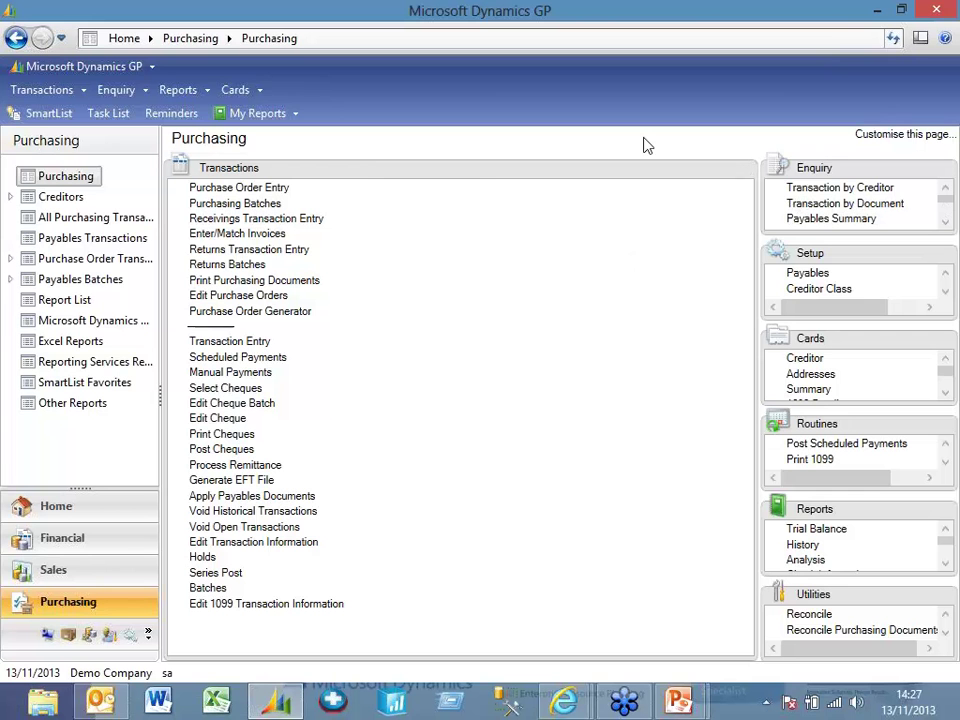
click(268, 188)
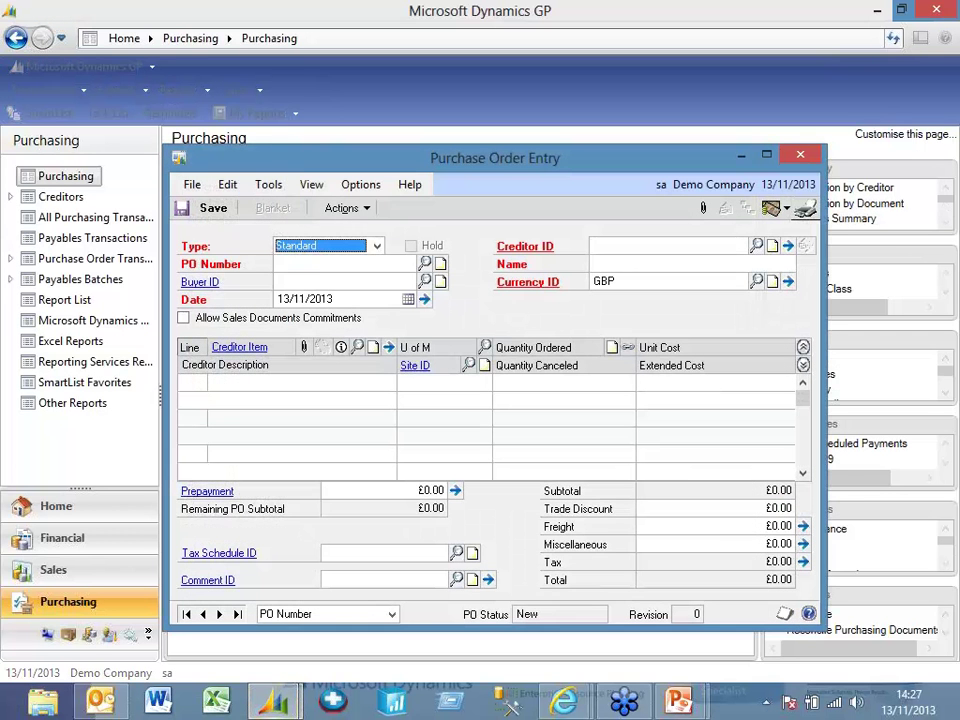
key(Tab)
key(Tab)
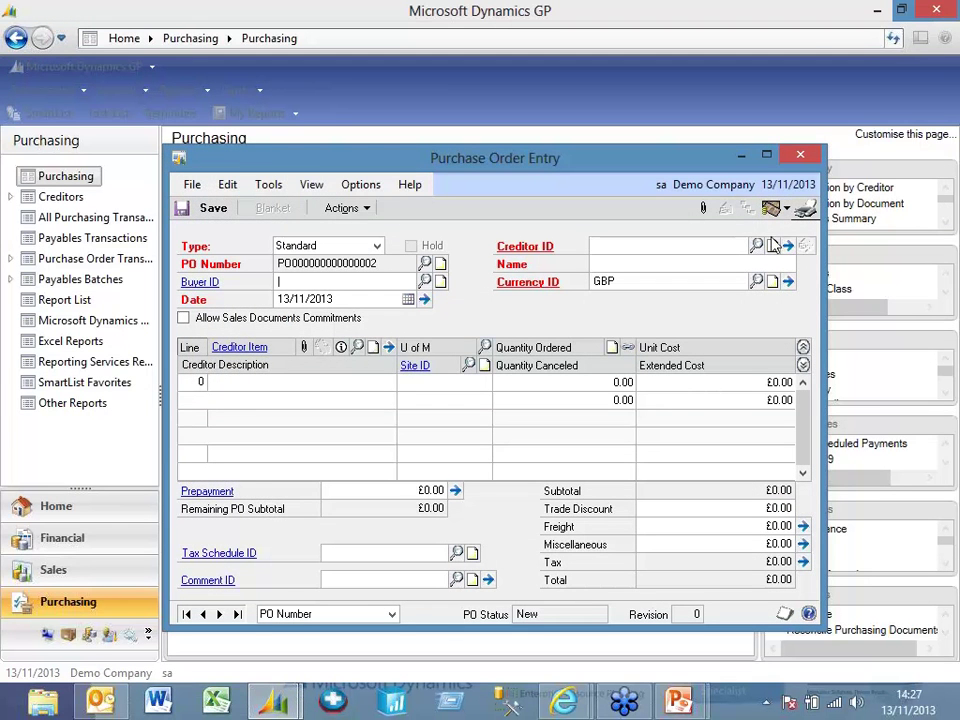
click(758, 246)
click(368, 350)
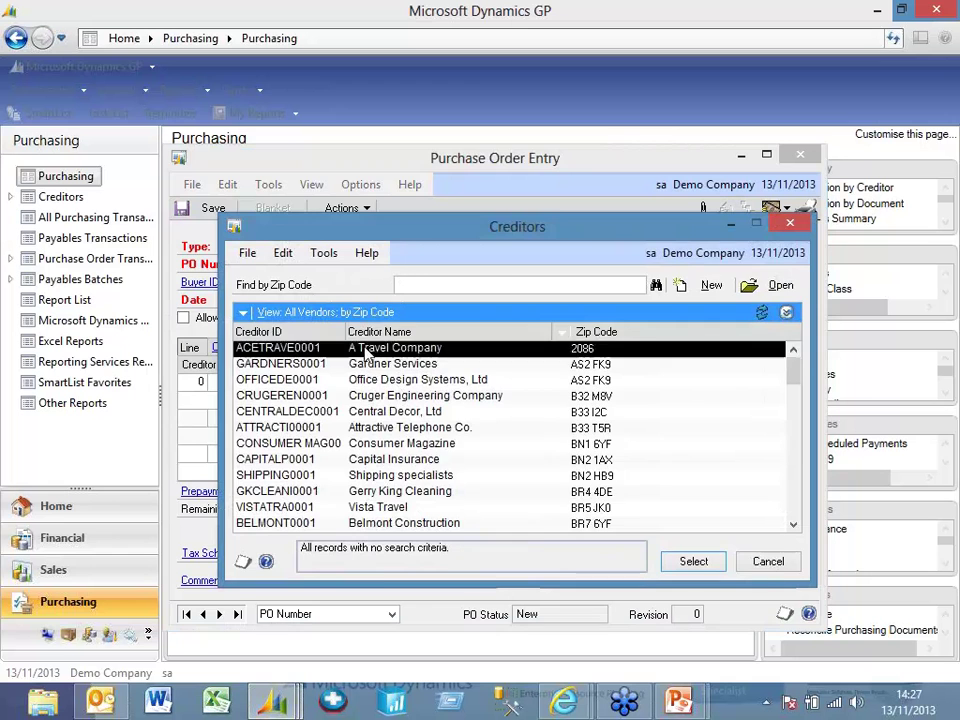
double_click(368, 350)
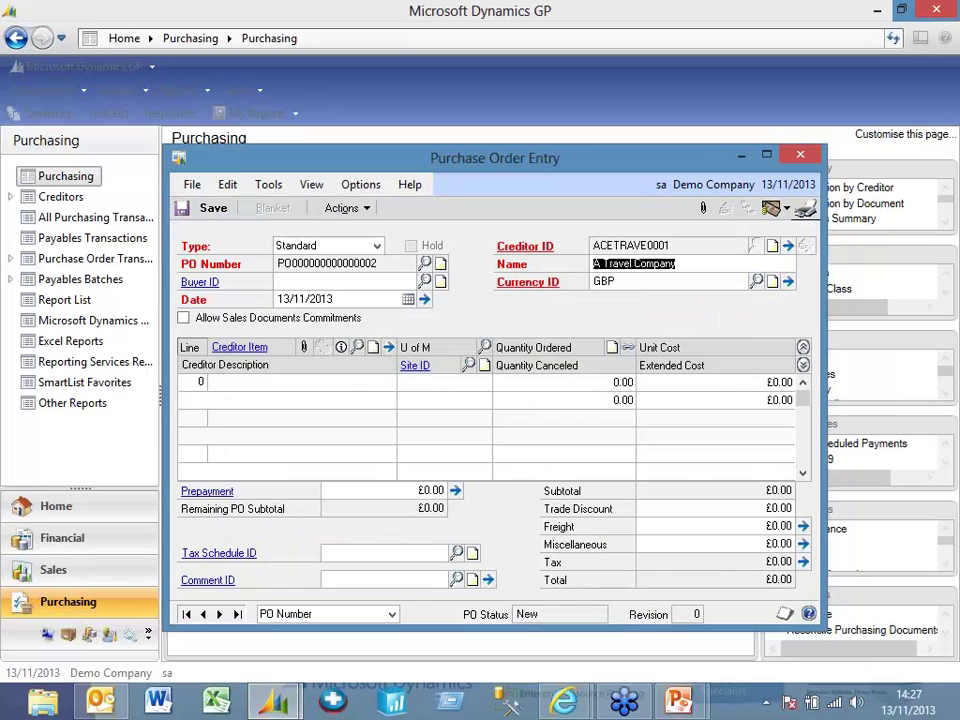
click(358, 347)
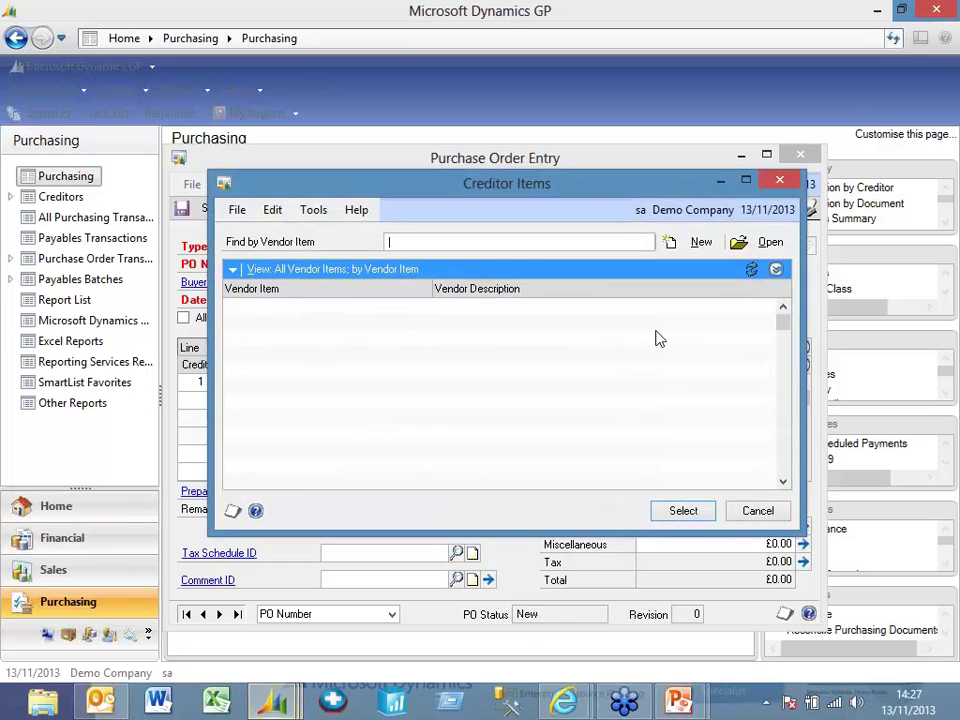
click(780, 180)
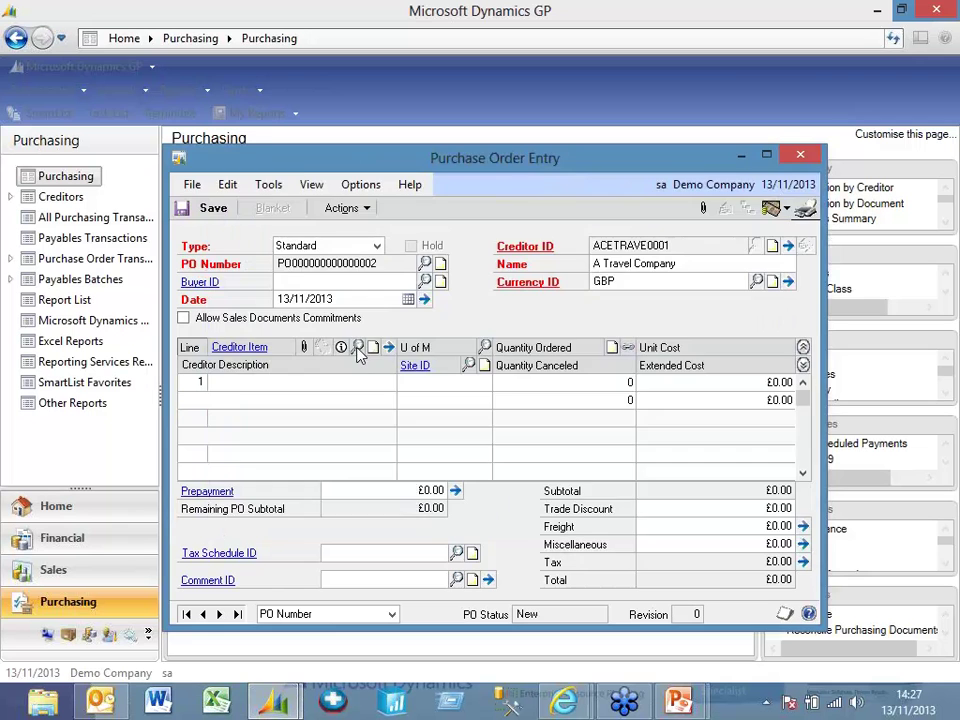
click(358, 346)
click(230, 271)
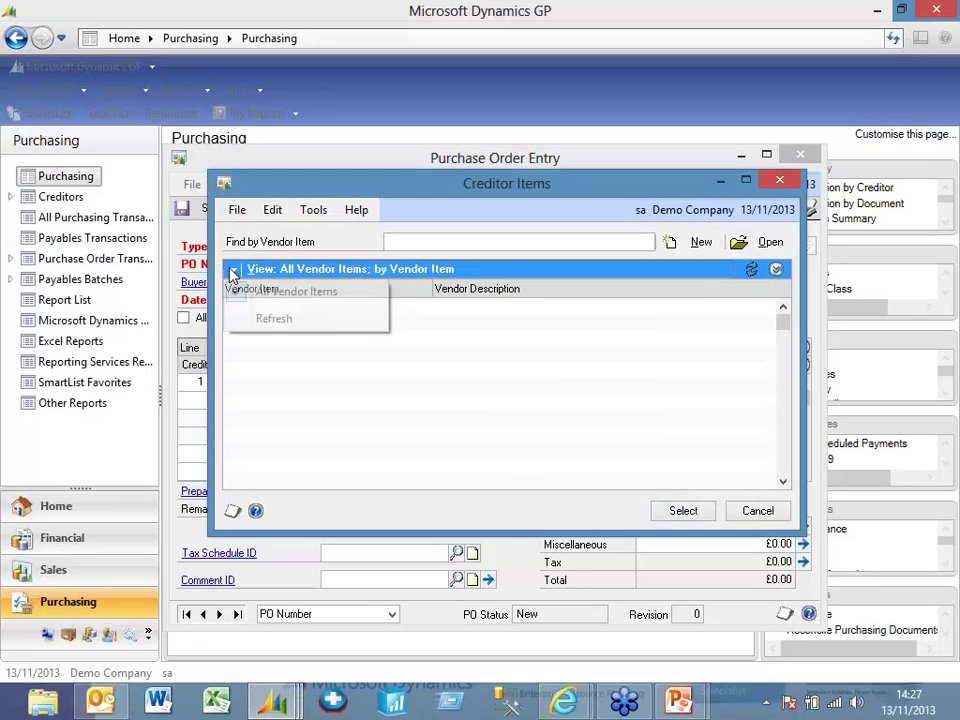
click(780, 180)
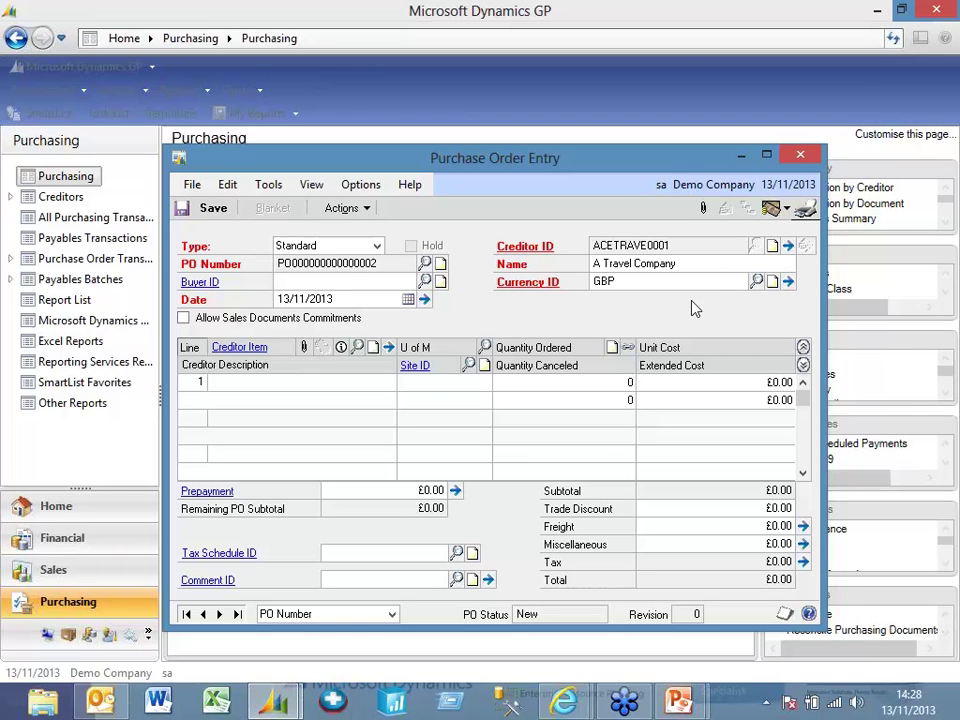
click(703, 208)
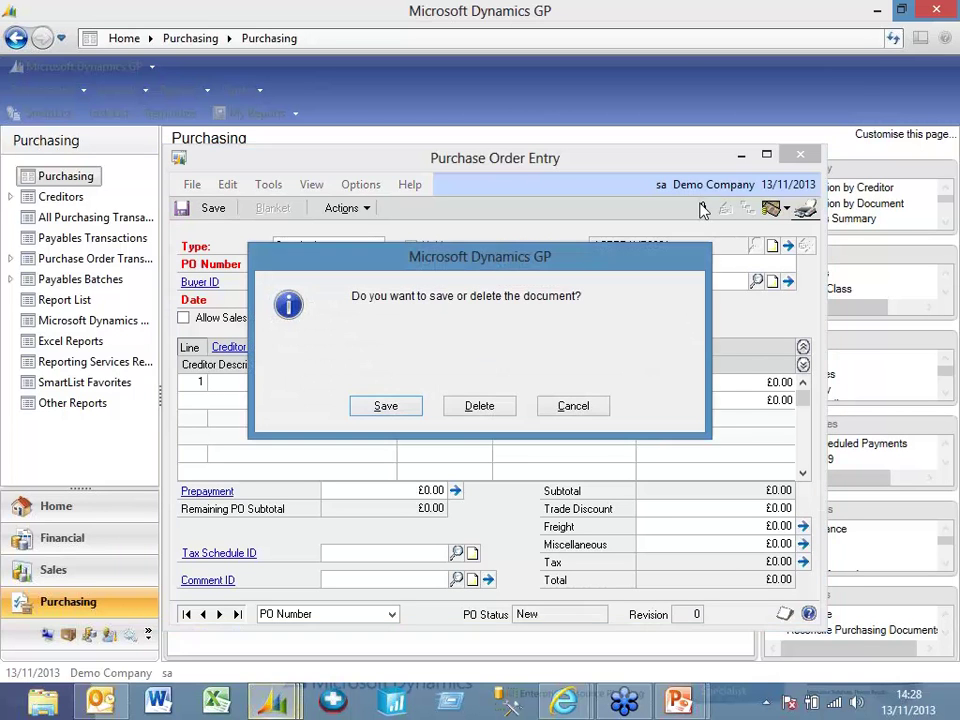
click(466, 410)
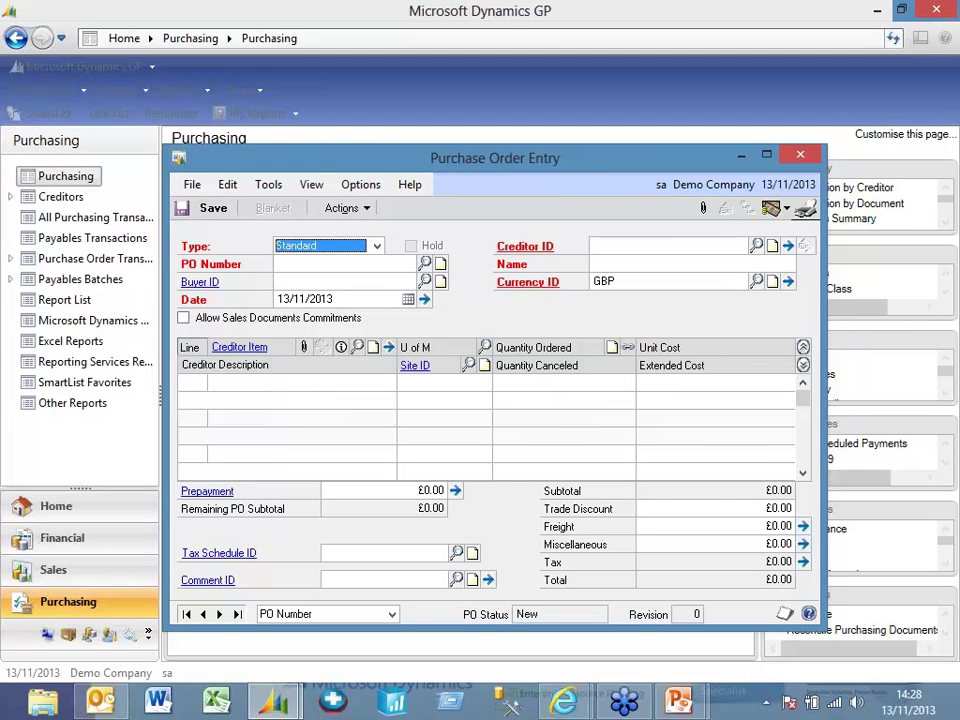
click(801, 157)
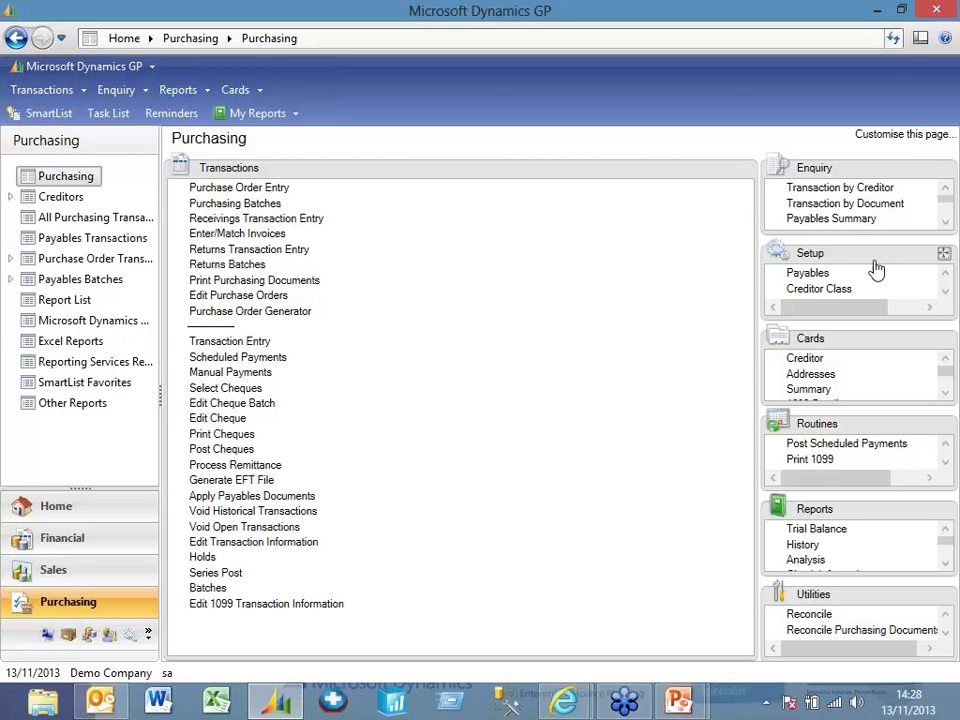
- Move Setup into the main area, review Purchase Order Processing setup, then restore the Transactions panel
drag(847, 262, 679, 467)
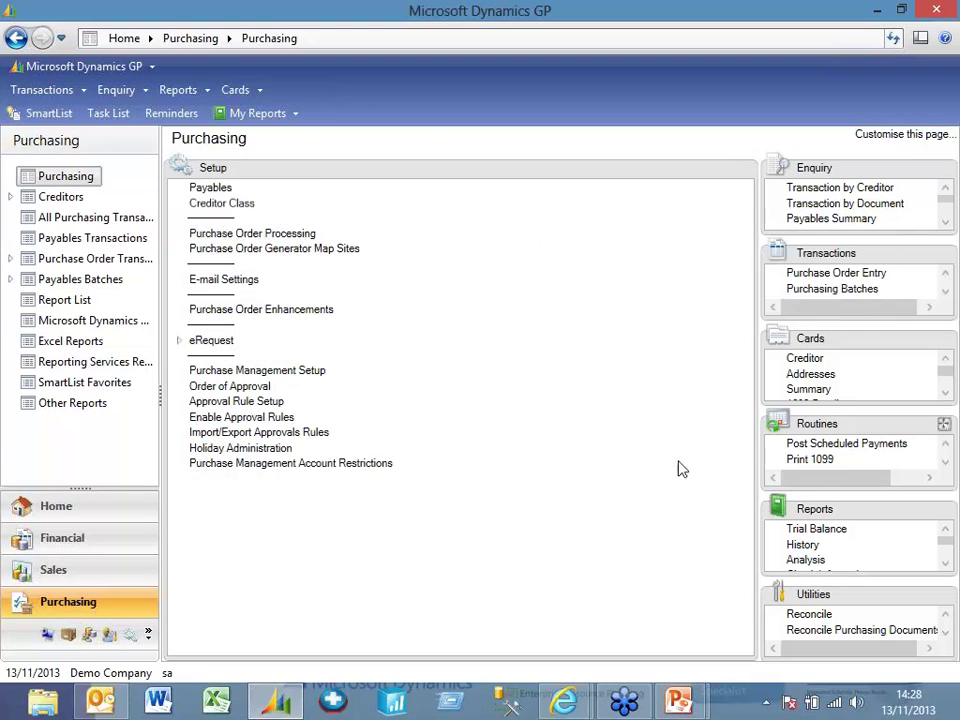
click(258, 234)
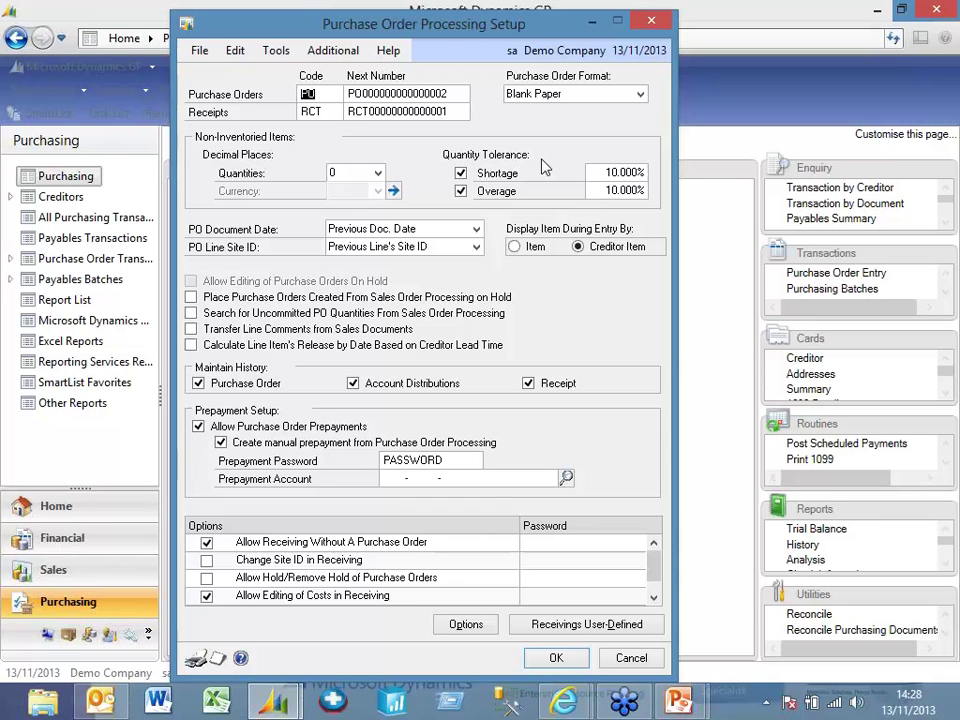
click(651, 22)
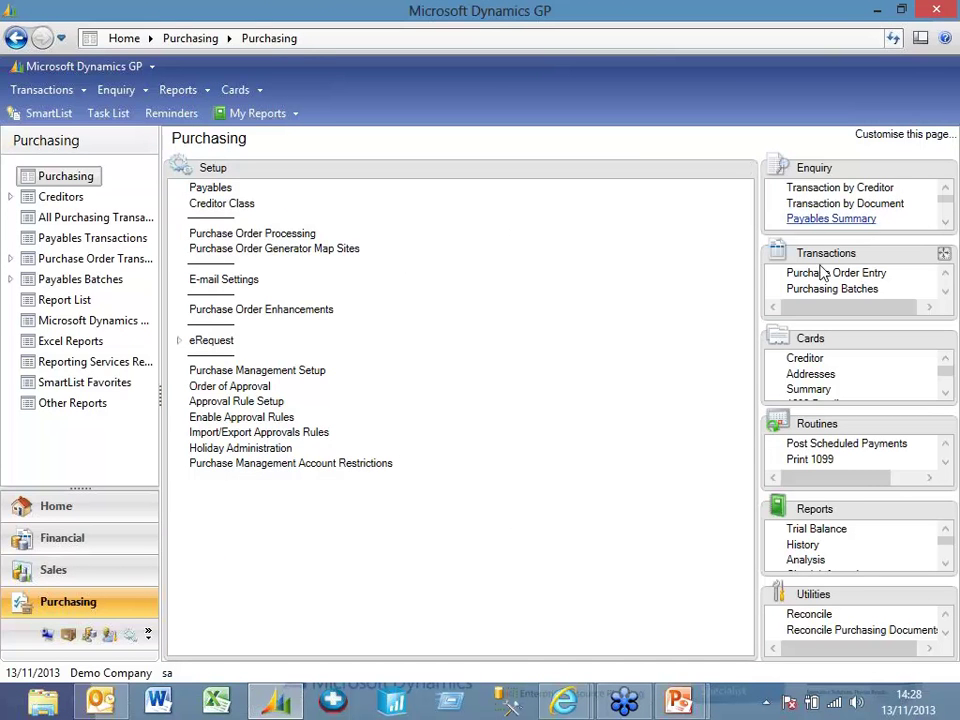
drag(817, 264, 480, 163)
- Start a new purchase order for creditor ADVANCED0001 (Advanced Office Systems)
click(272, 188)
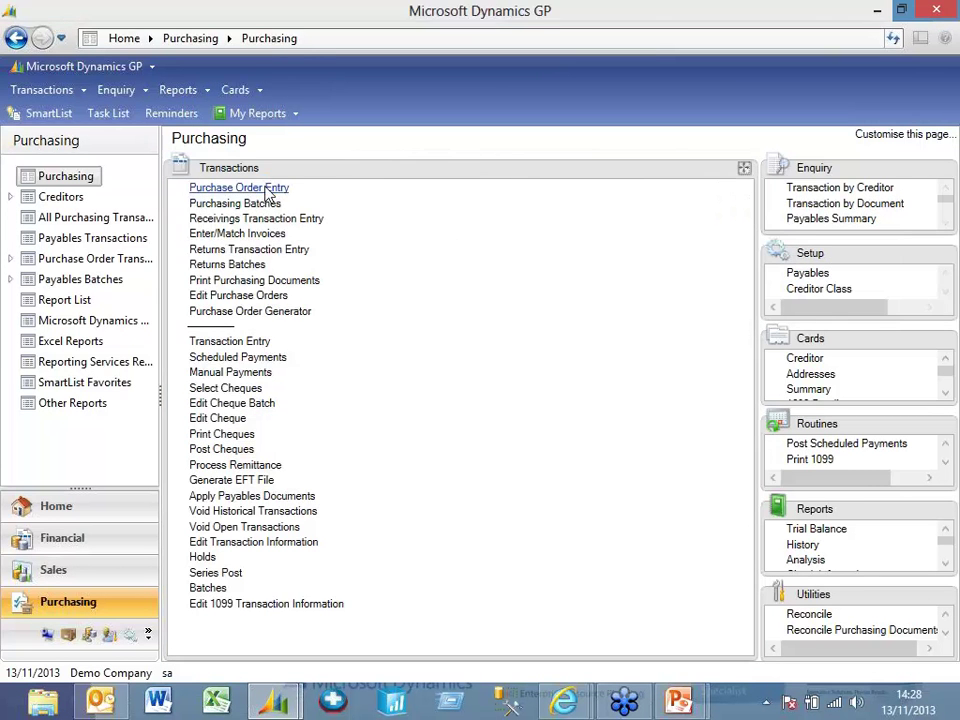
key(Tab)
key(Tab)
key(Tab)
key(Tab)
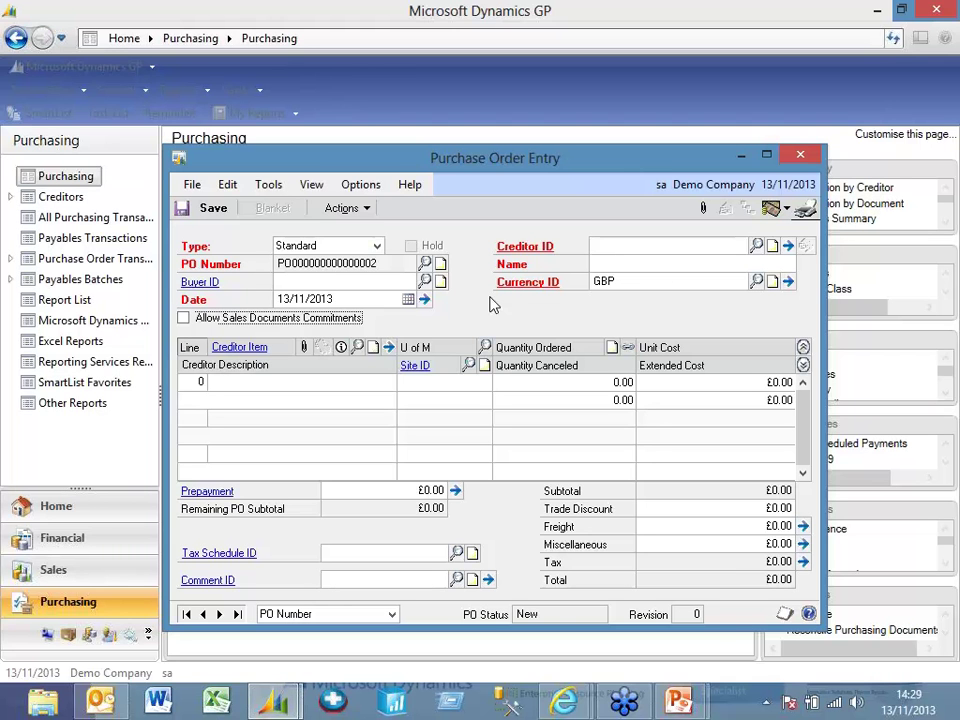
key(Tab)
key(ctrl+q)
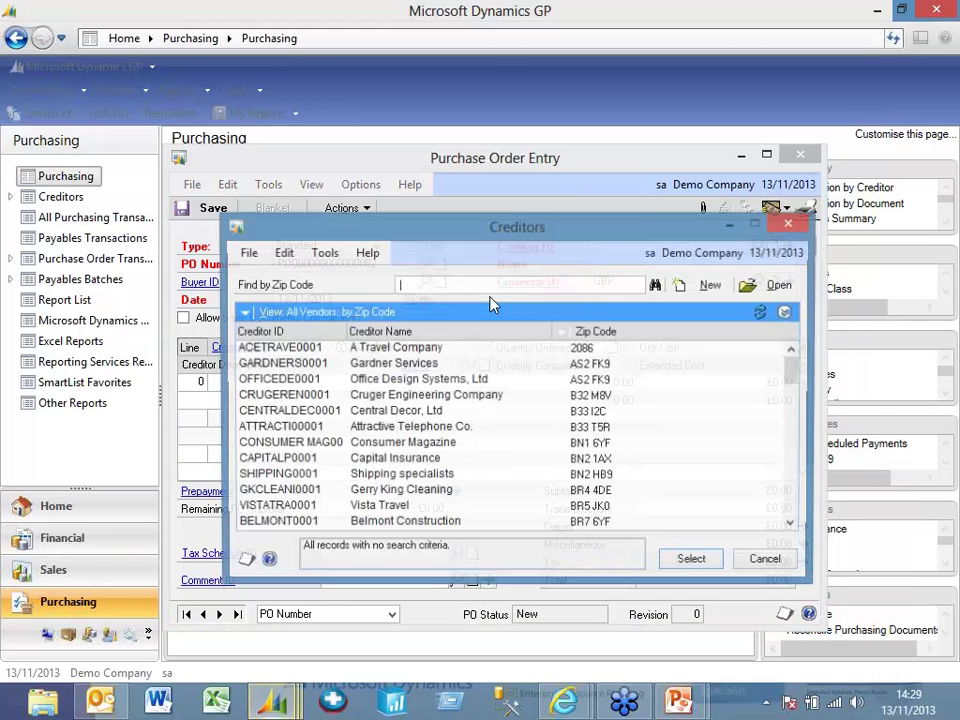
click(305, 331)
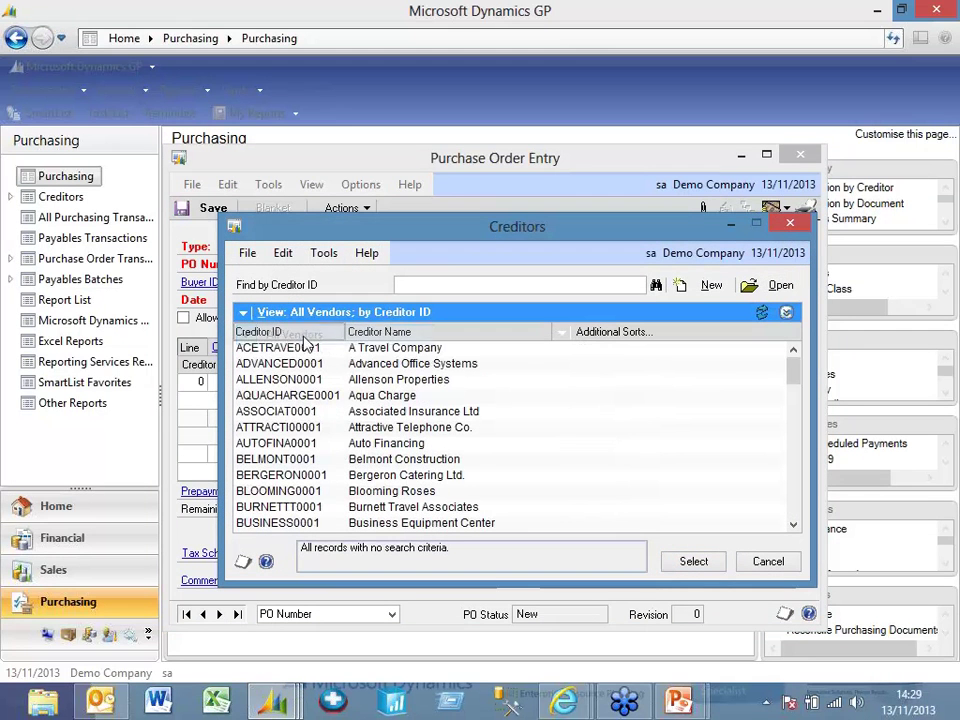
click(305, 364)
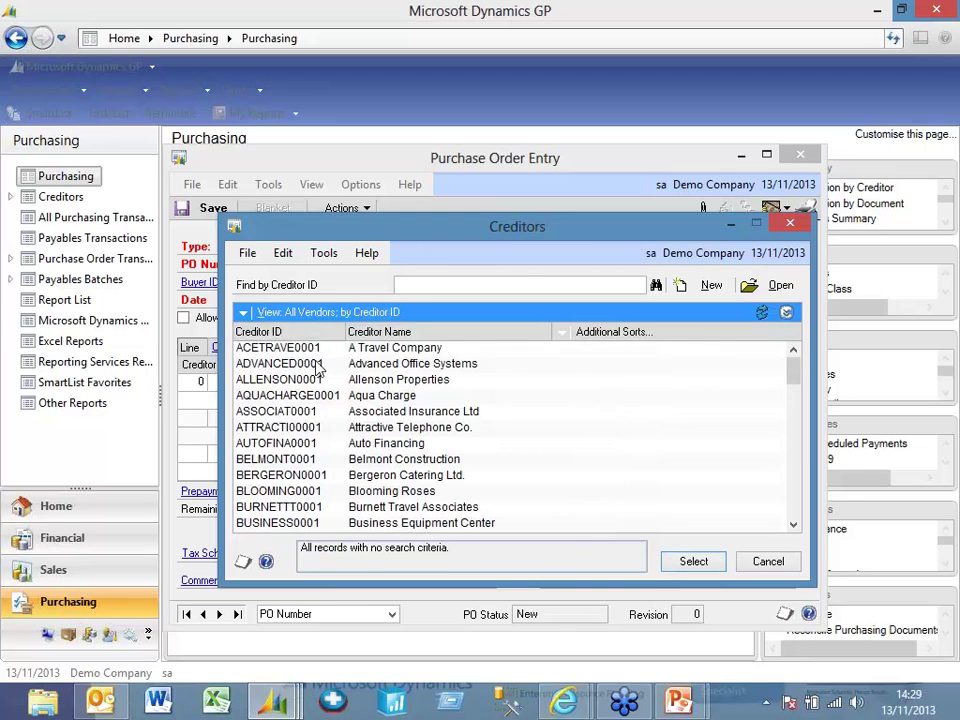
double_click(317, 364)
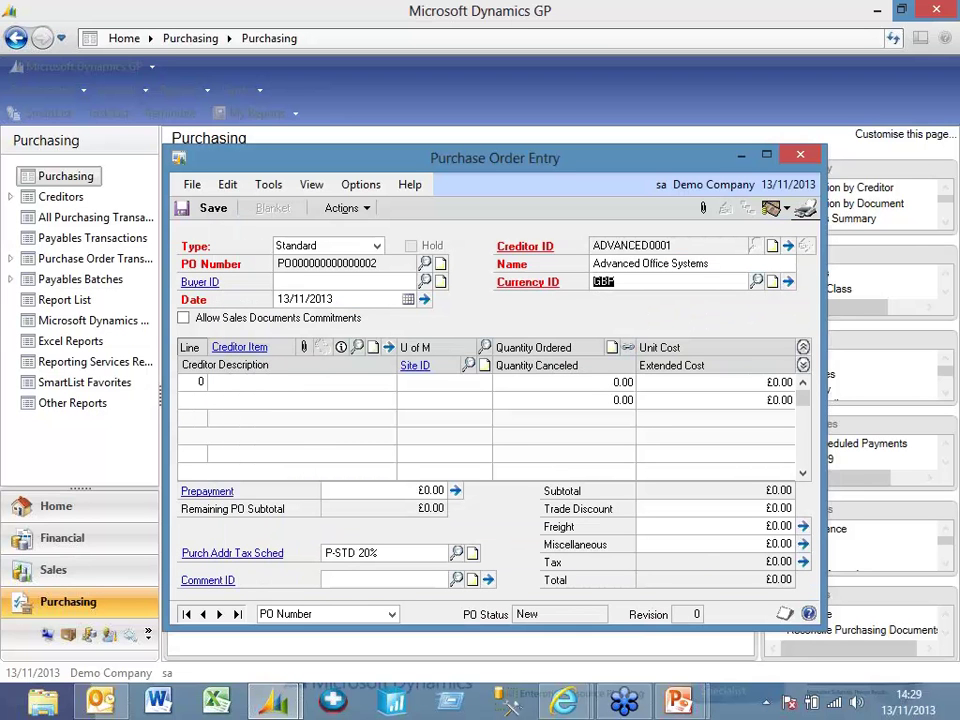
- Enter a 5000 prepayment and dismiss the over-limit warning, leaving it at £0.00
click(320, 382)
click(357, 347)
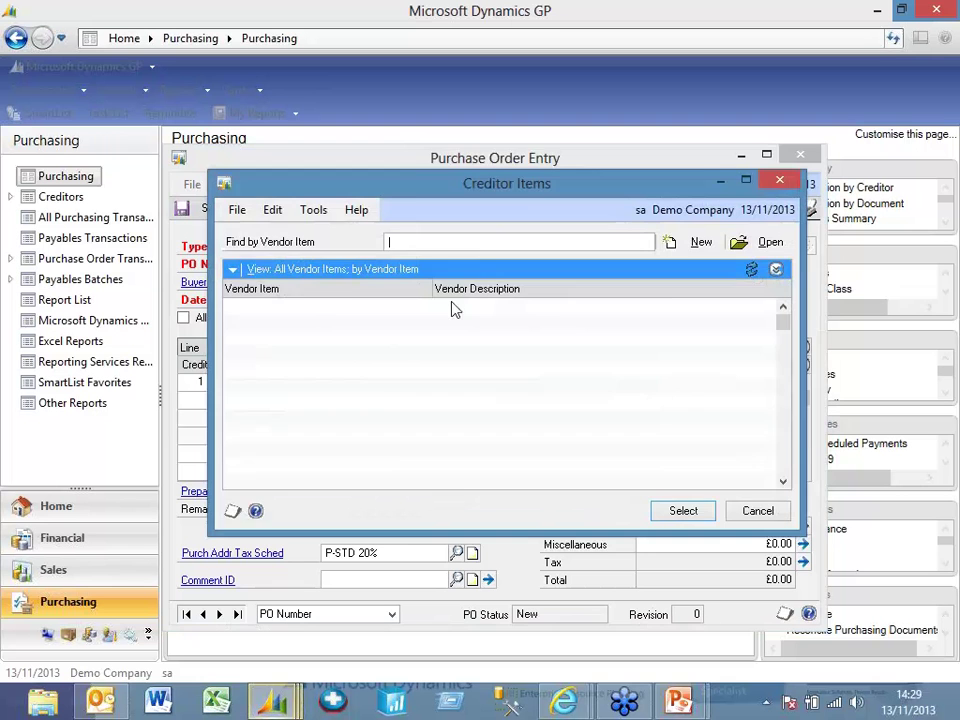
click(779, 182)
text(5)
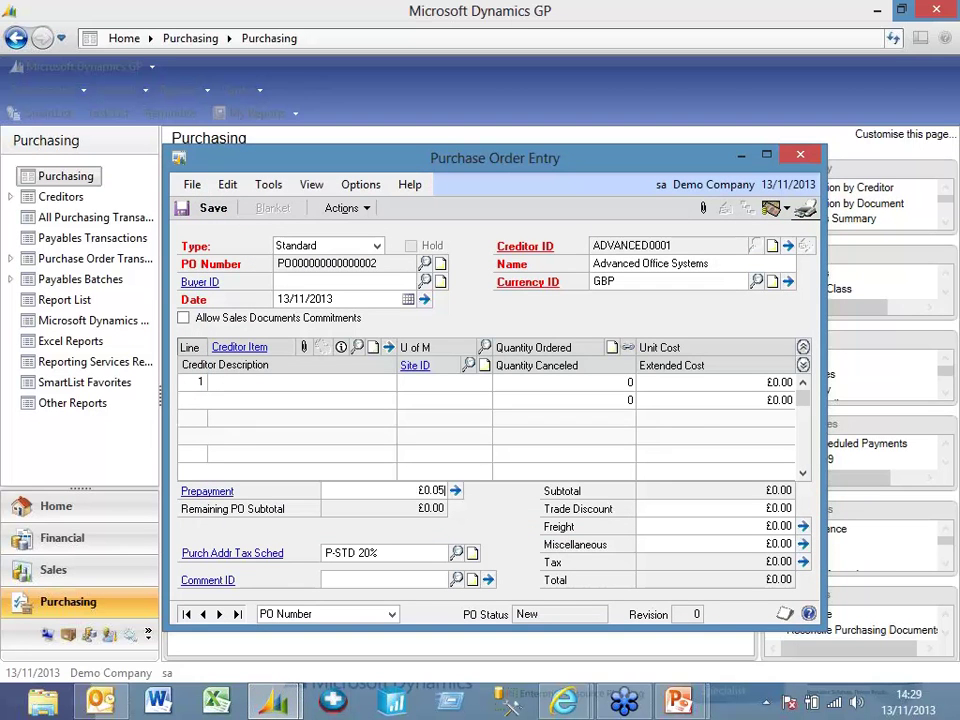
text(000)
key(Tab)
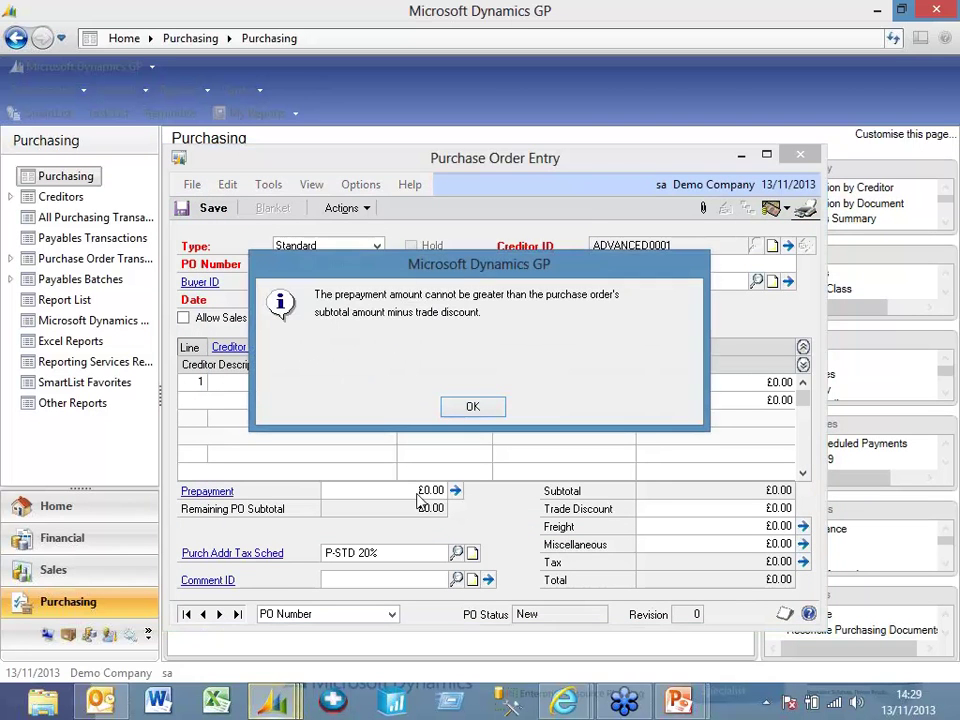
click(473, 406)
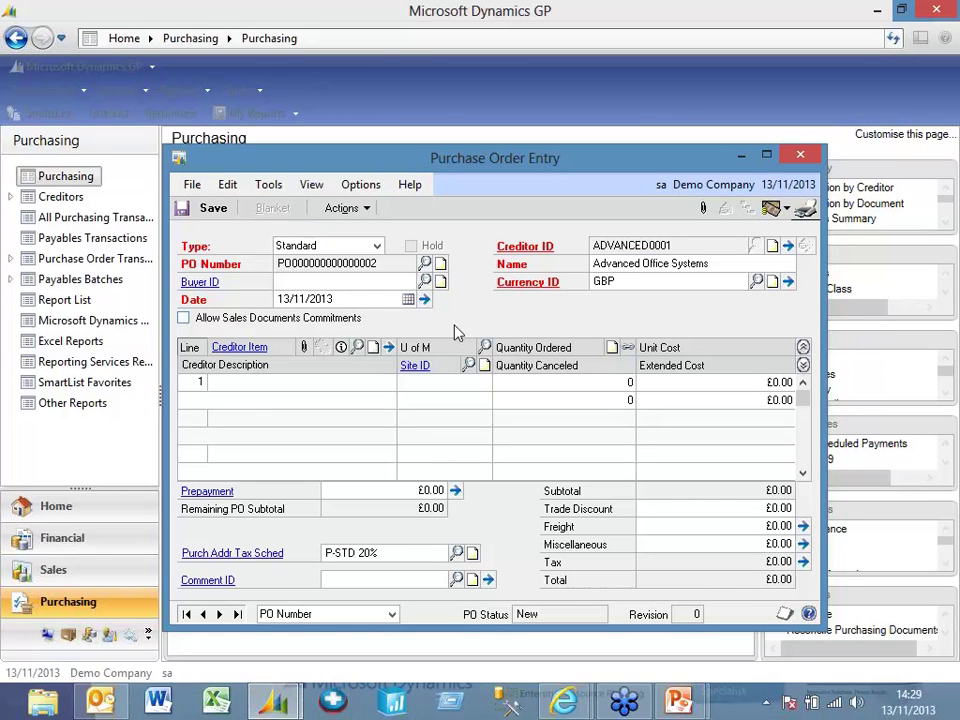
- Link item HP PROBOOK 4540 to creditor Advanced Office Systems in Item Creditors Maintenance
right_click(230, 362)
click(260, 370)
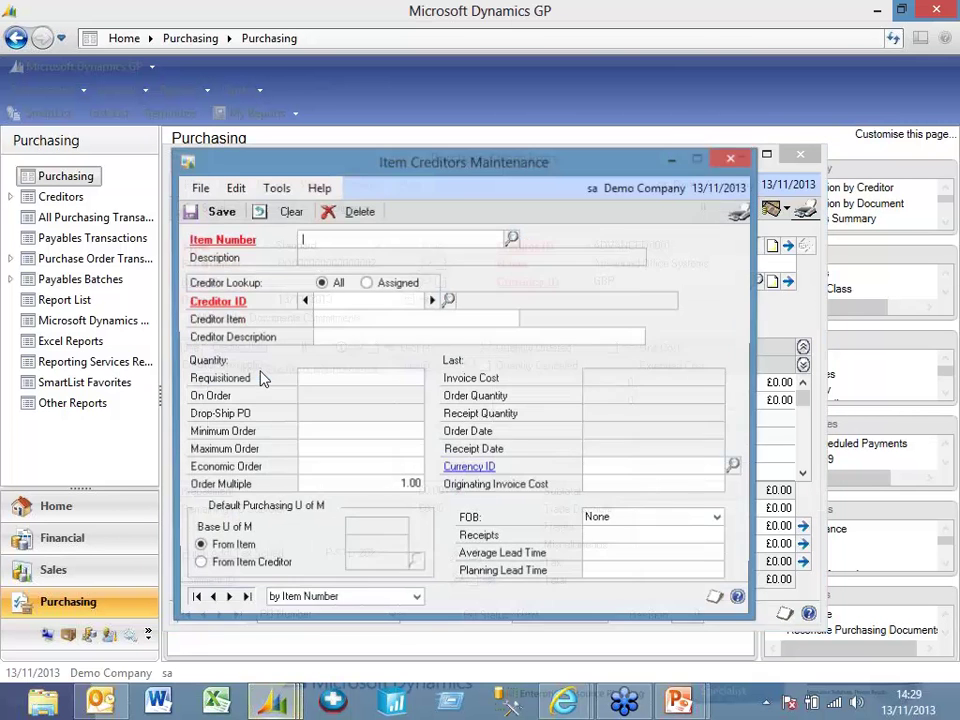
click(510, 238)
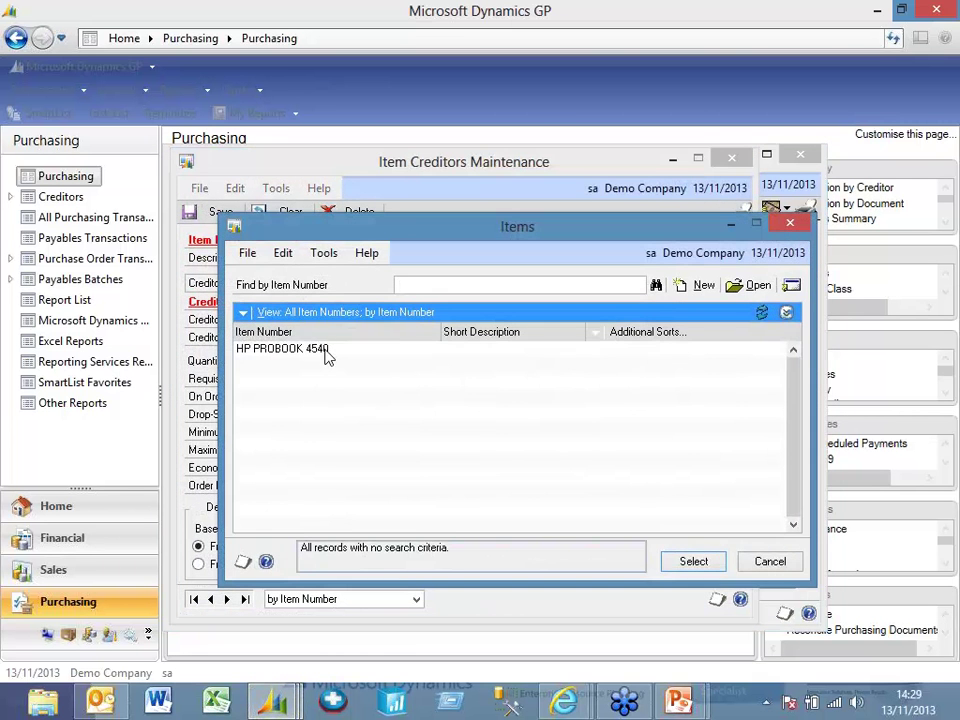
double_click(328, 350)
click(449, 301)
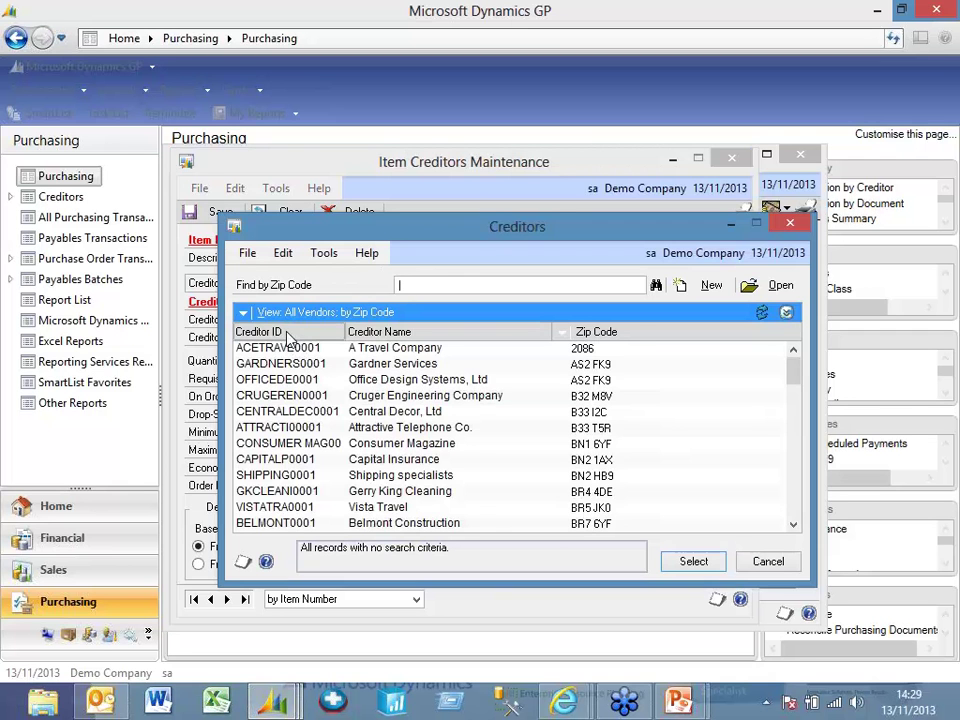
click(262, 331)
click(285, 366)
double_click(288, 366)
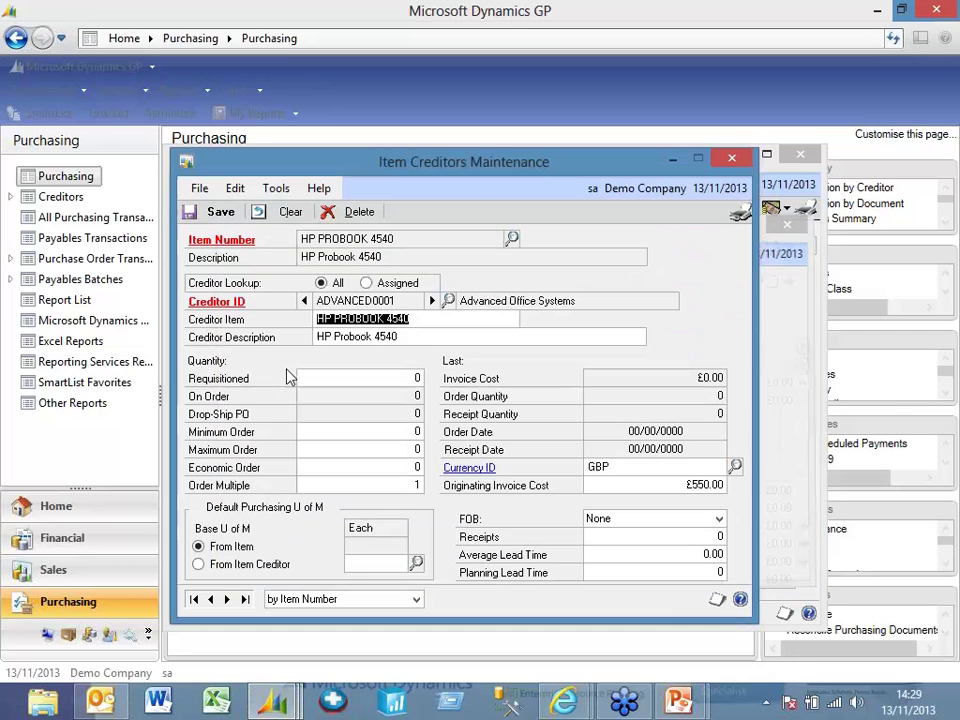
click(216, 212)
click(732, 158)
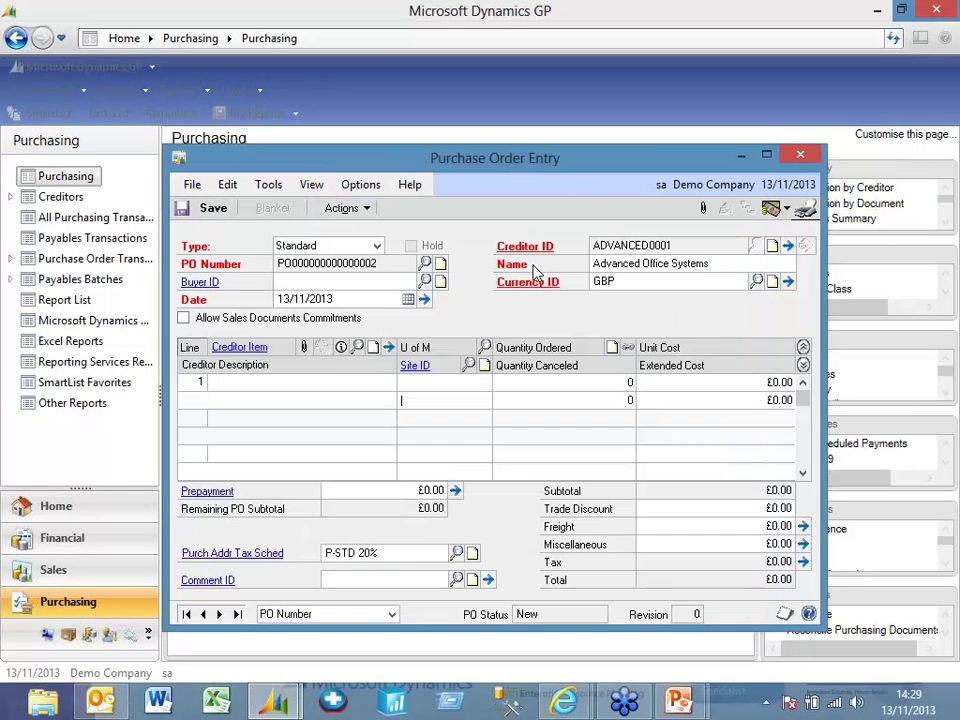
- Add HP PROBOOK 4540 to line 1: unit Each, quantity 10, unit cost £550.00
click(357, 347)
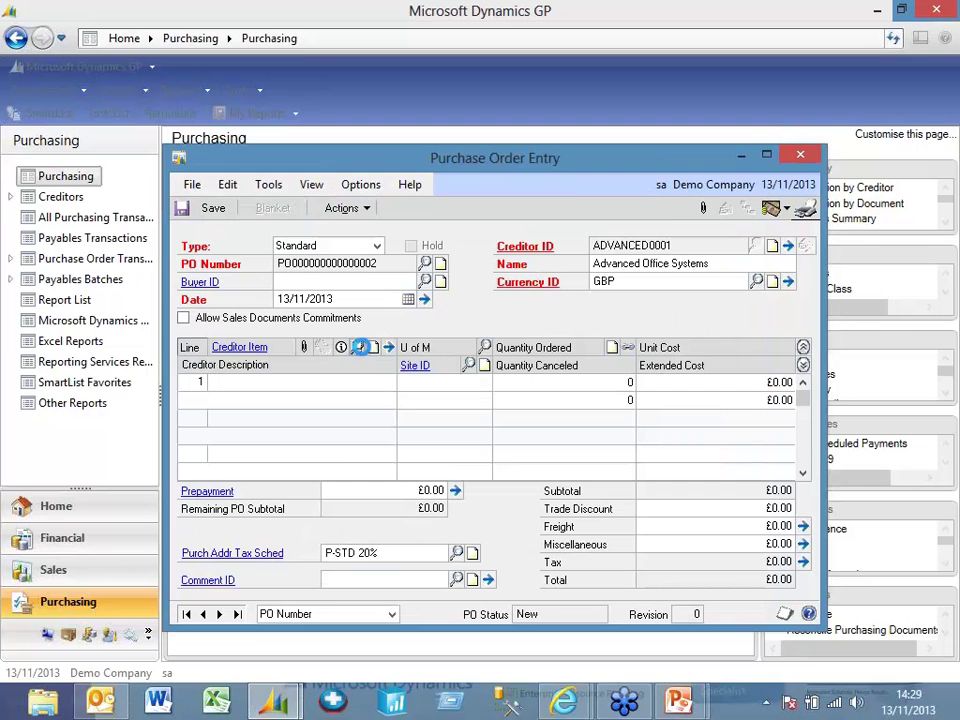
double_click(320, 306)
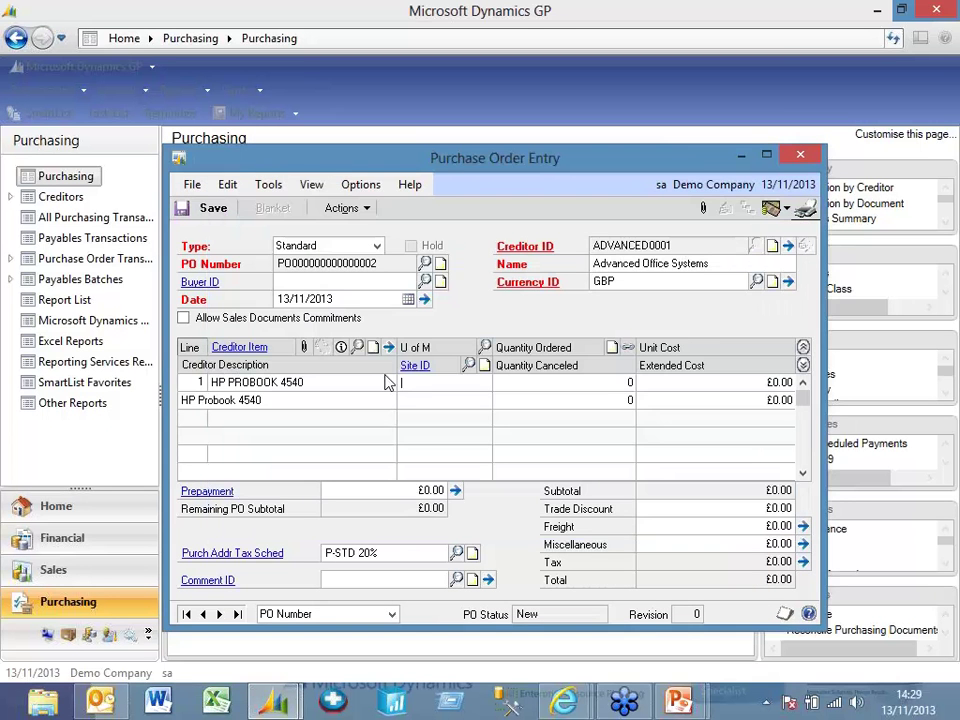
key(ctrl+l)
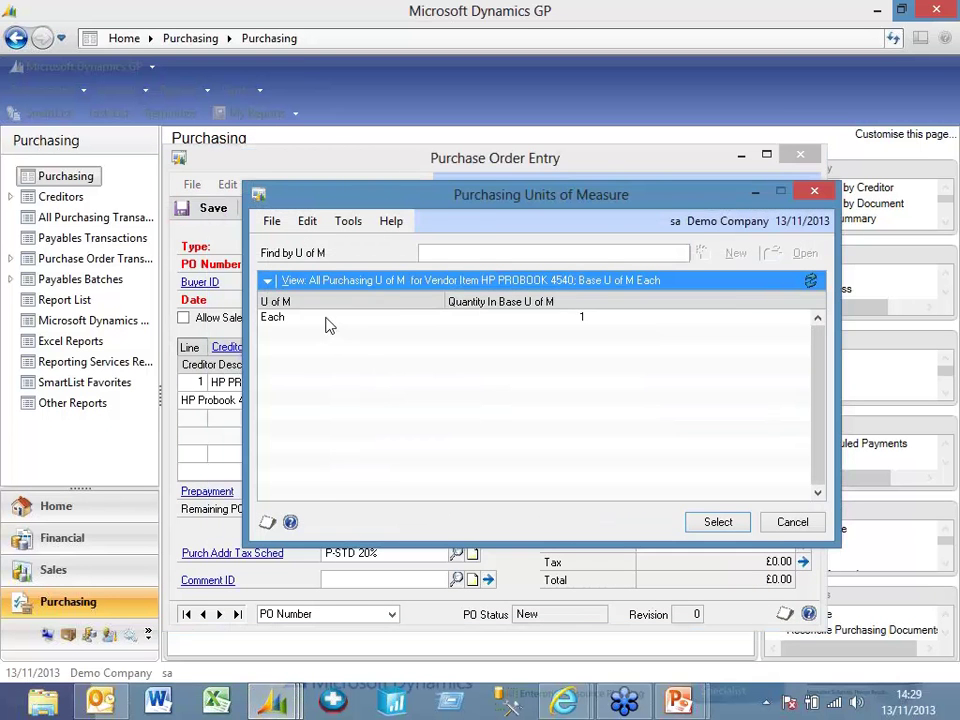
double_click(330, 324)
text(10)
key(Tab)
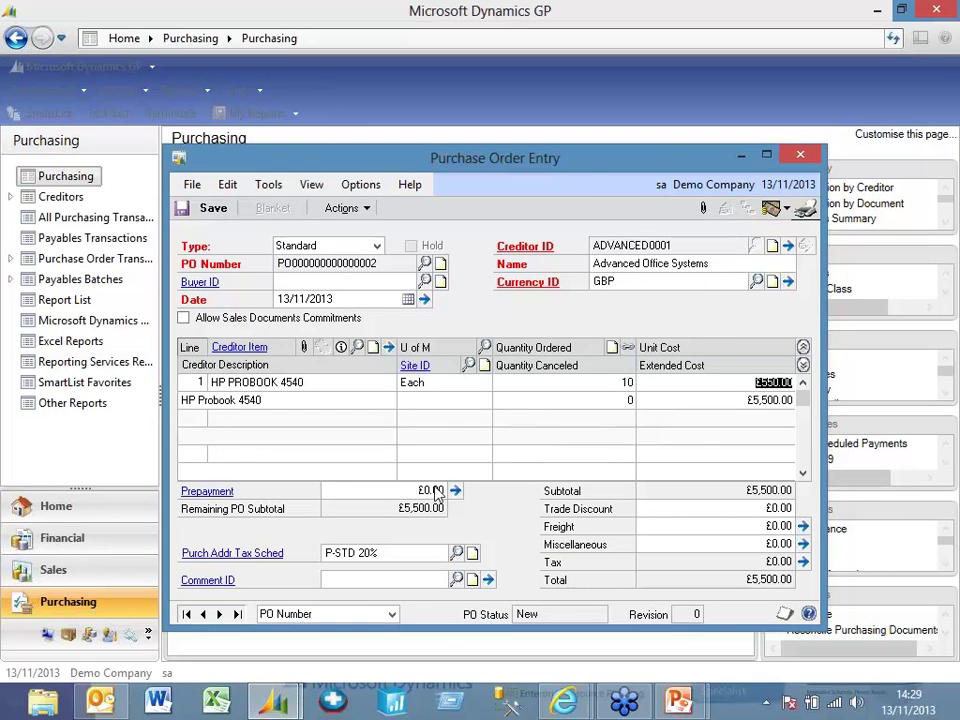
key(ctrl+s)
click(472, 408)
- Set the line's site to WAREHOUSE and enter a £1,000.00 prepayment
click(474, 362)
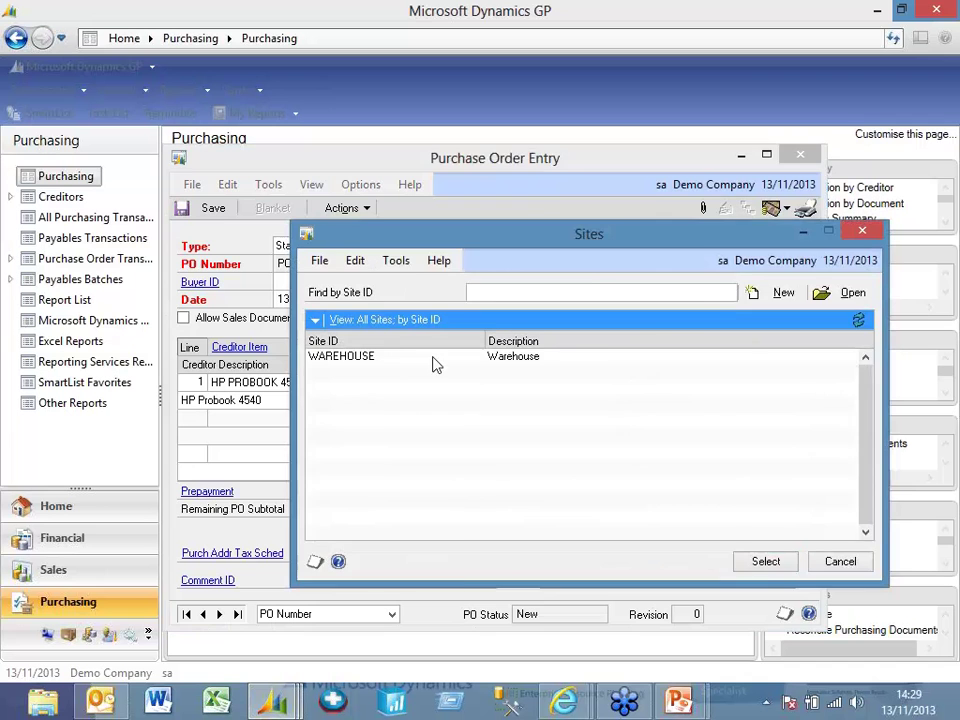
double_click(433, 362)
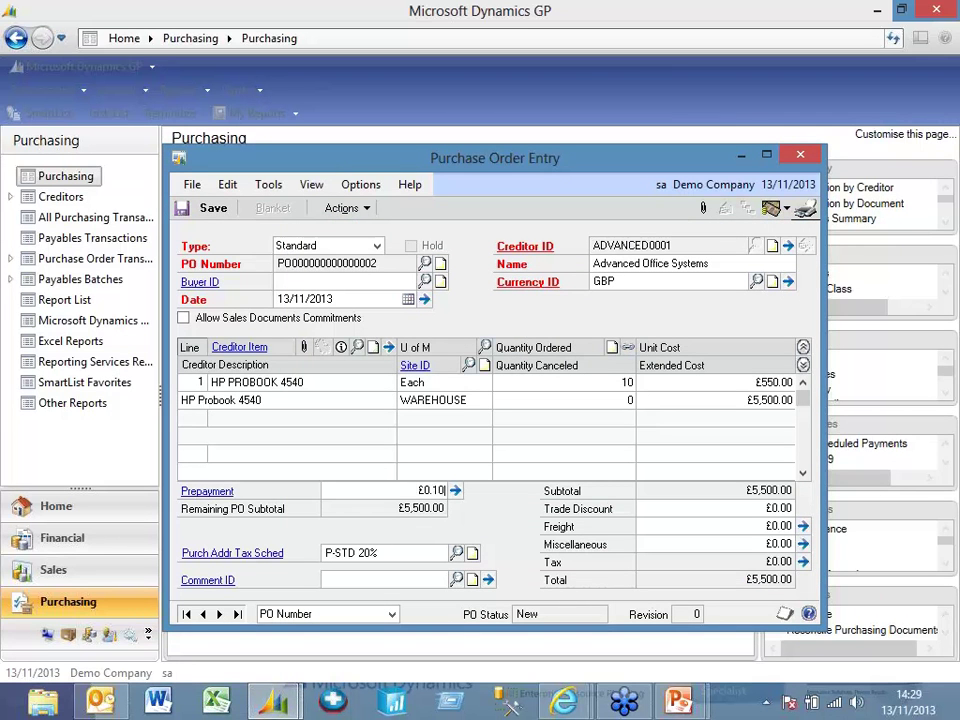
text(0000)
key(Tab)
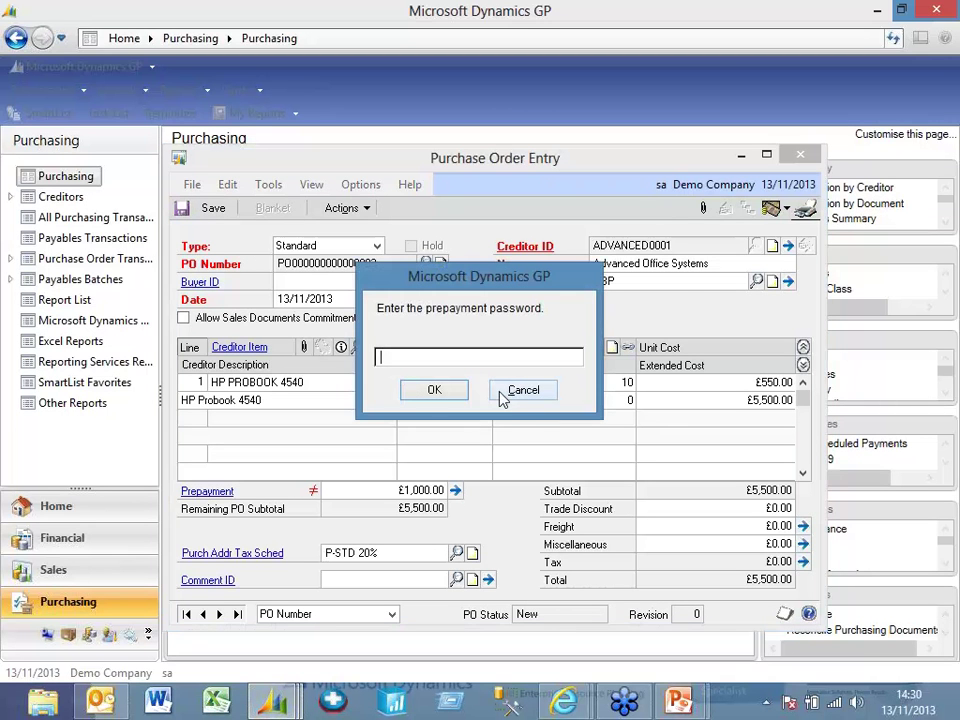
- Enter the prepayment password and choose Manual Payment for the £1,000.00 prepayment
text(•••••••)
click(445, 391)
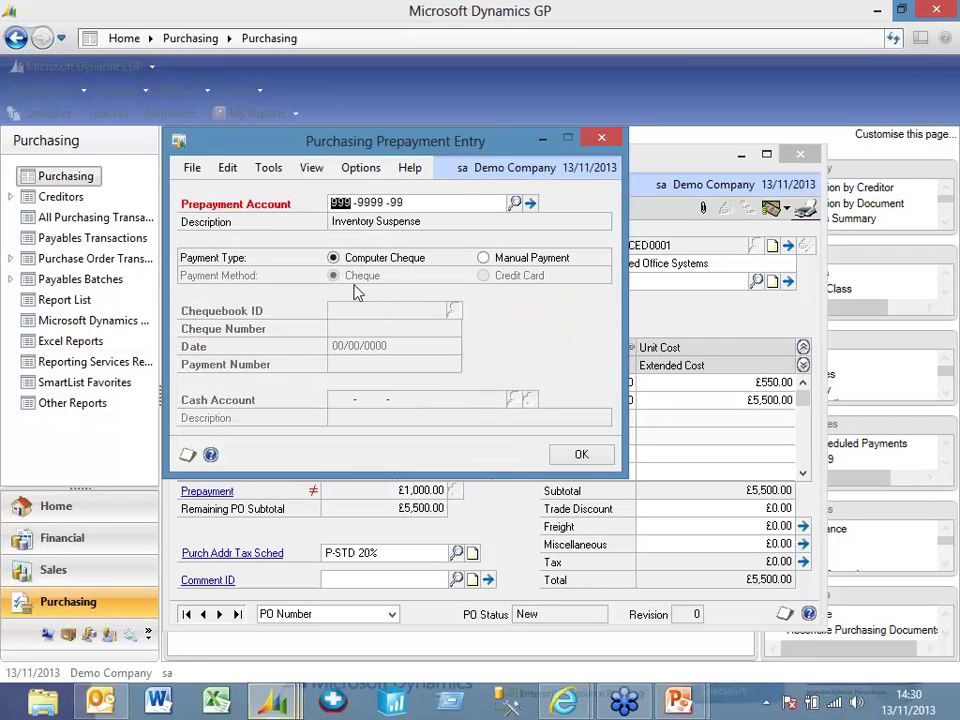
click(497, 259)
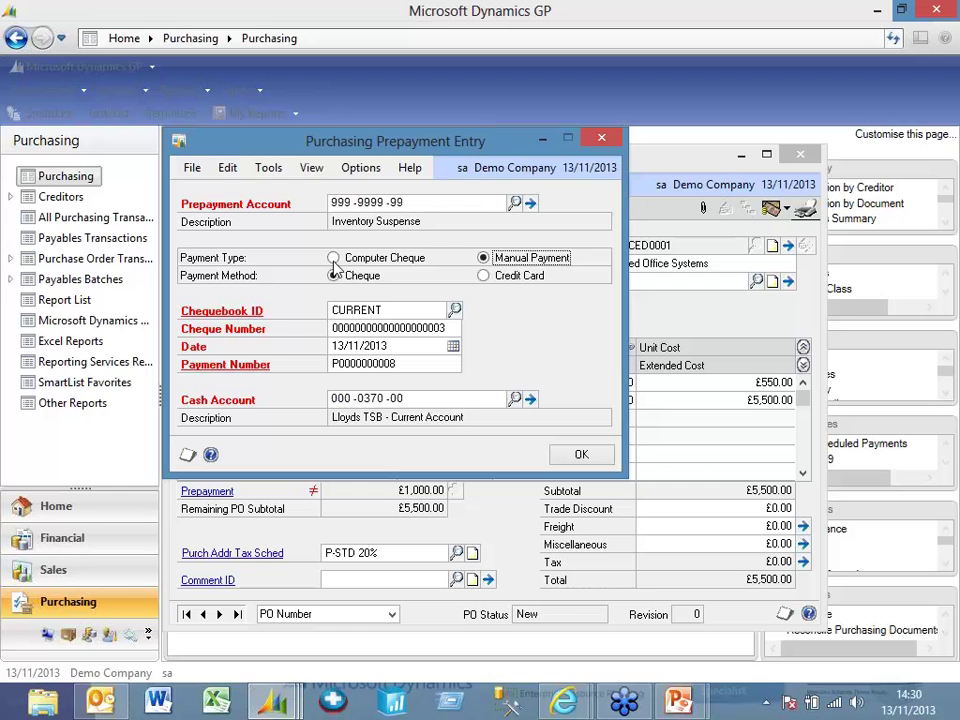
click(334, 258)
click(484, 258)
- Accept the prepayment details, then close Purchase Order Entry, discarding the order
click(576, 455)
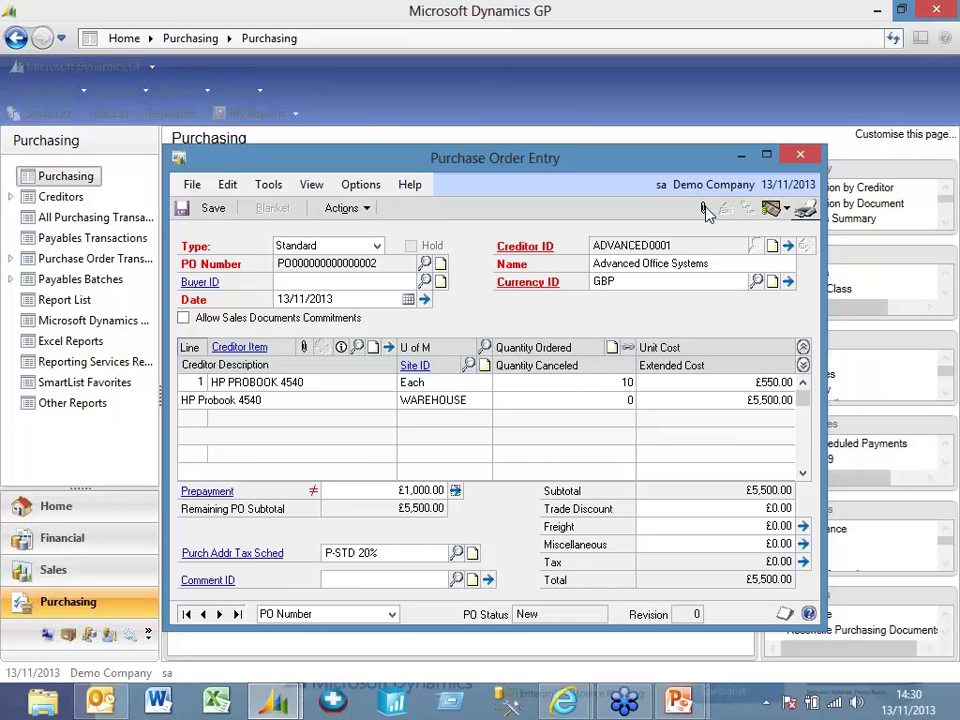
click(799, 158)
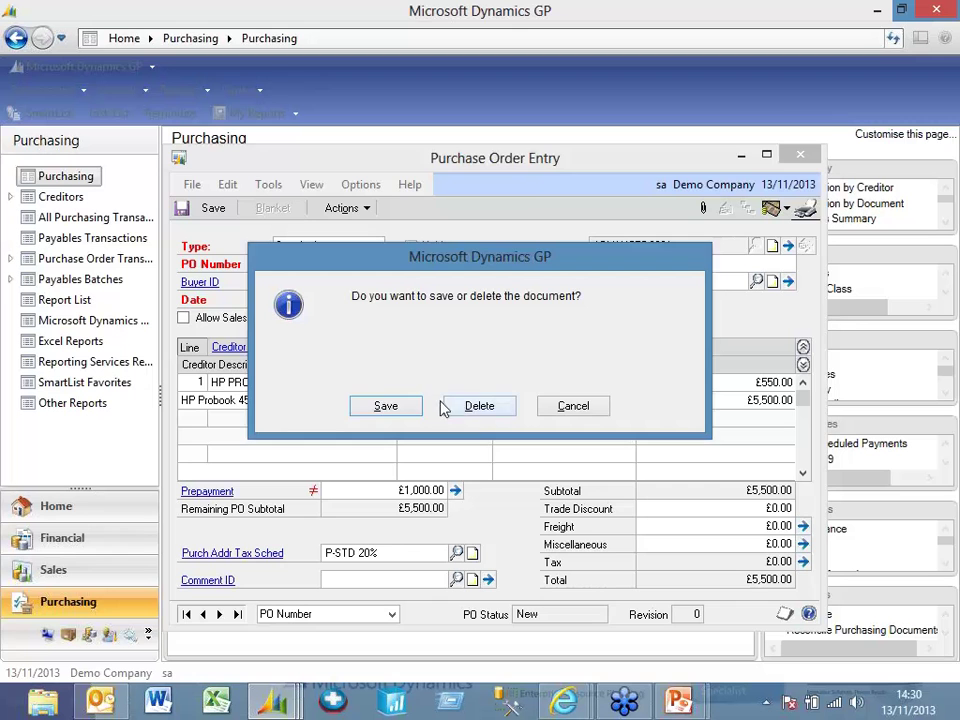
click(445, 406)
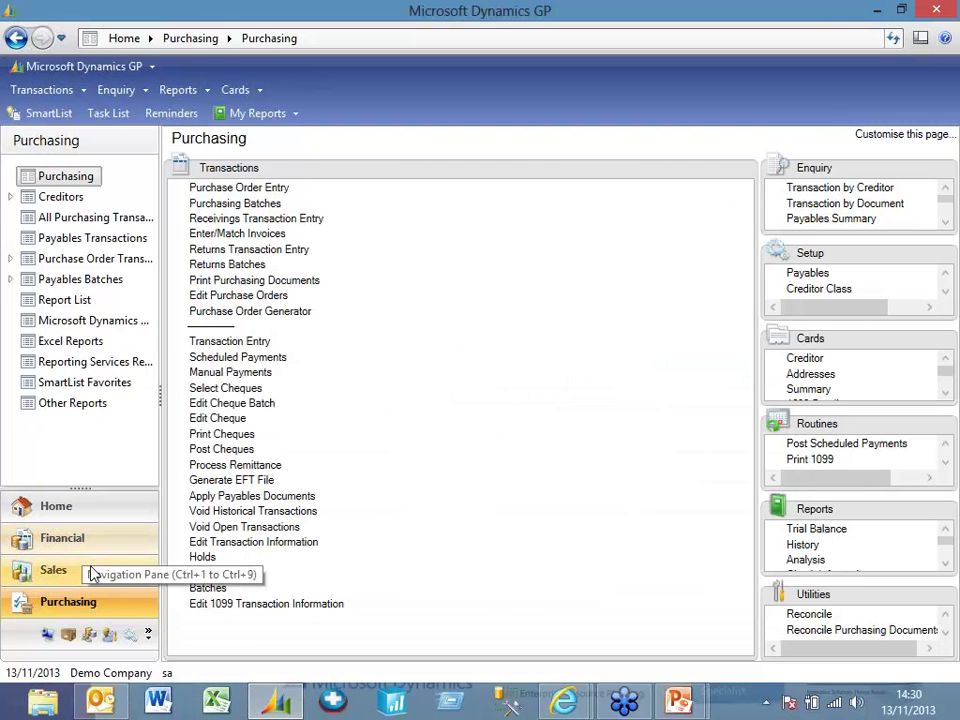
- Open the Debtor card from the Sales Cards list and show the first debtor record
click(88, 570)
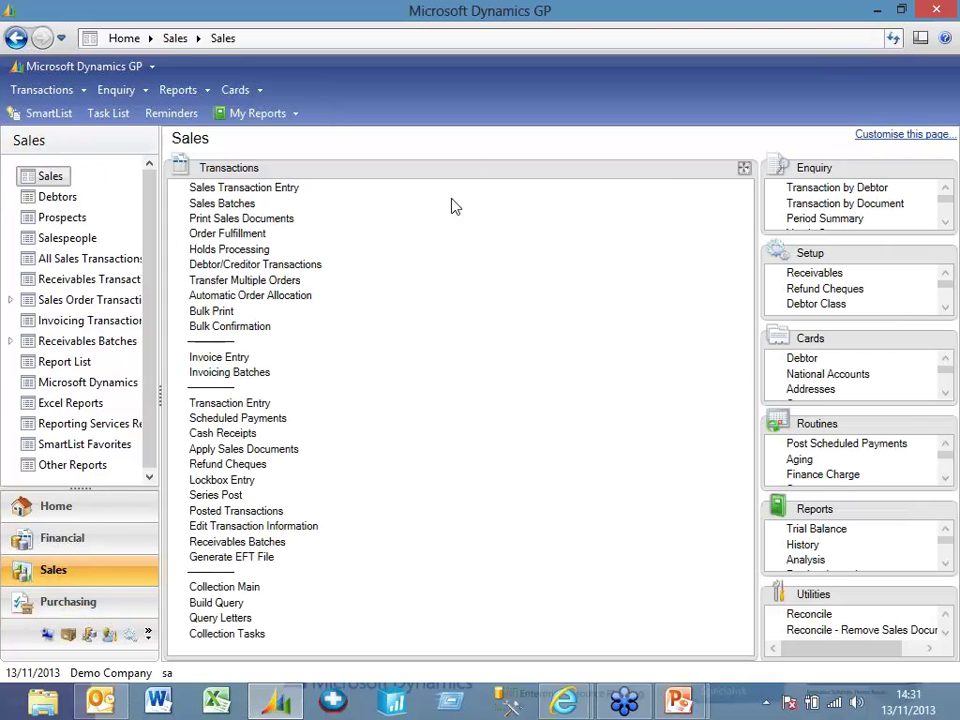
click(943, 339)
click(207, 188)
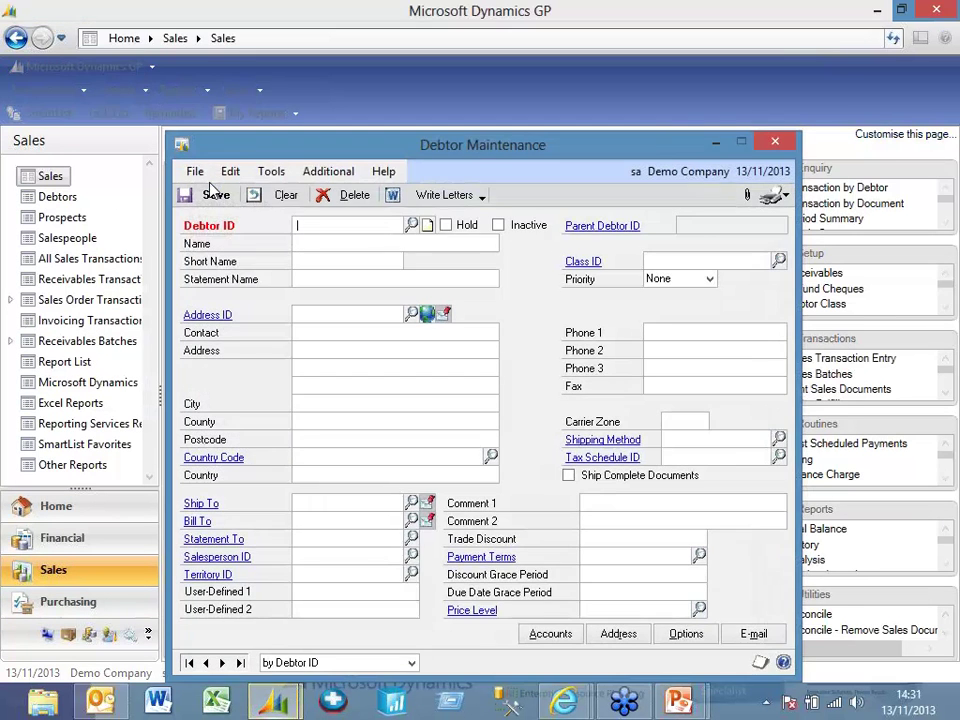
click(188, 662)
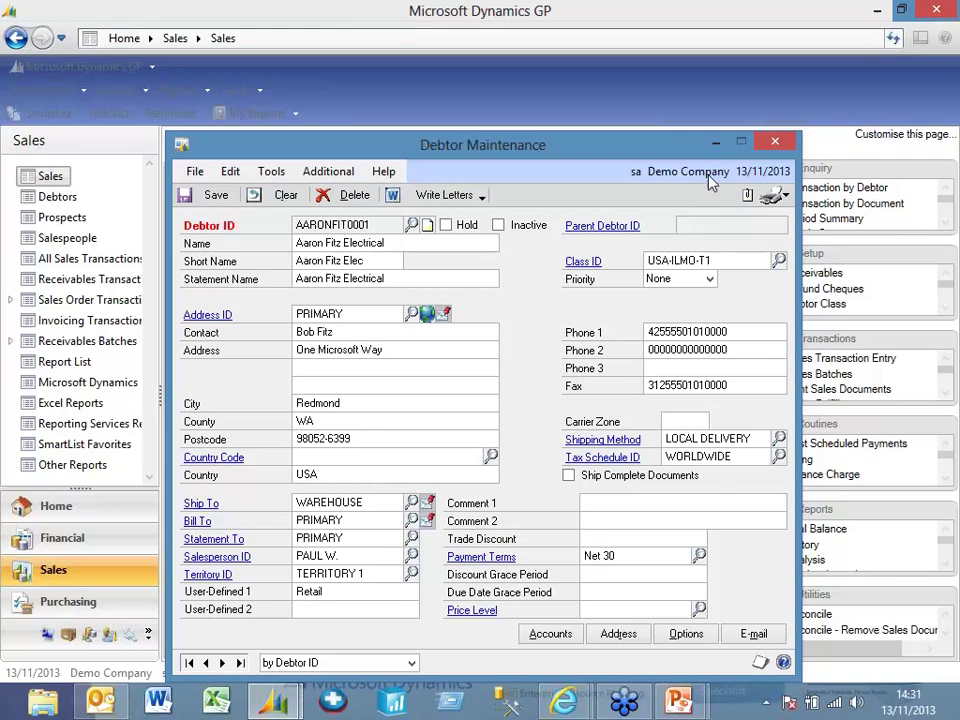
- Preview the debtor's attached product PDF, close the attachments, and show report printing options
click(746, 195)
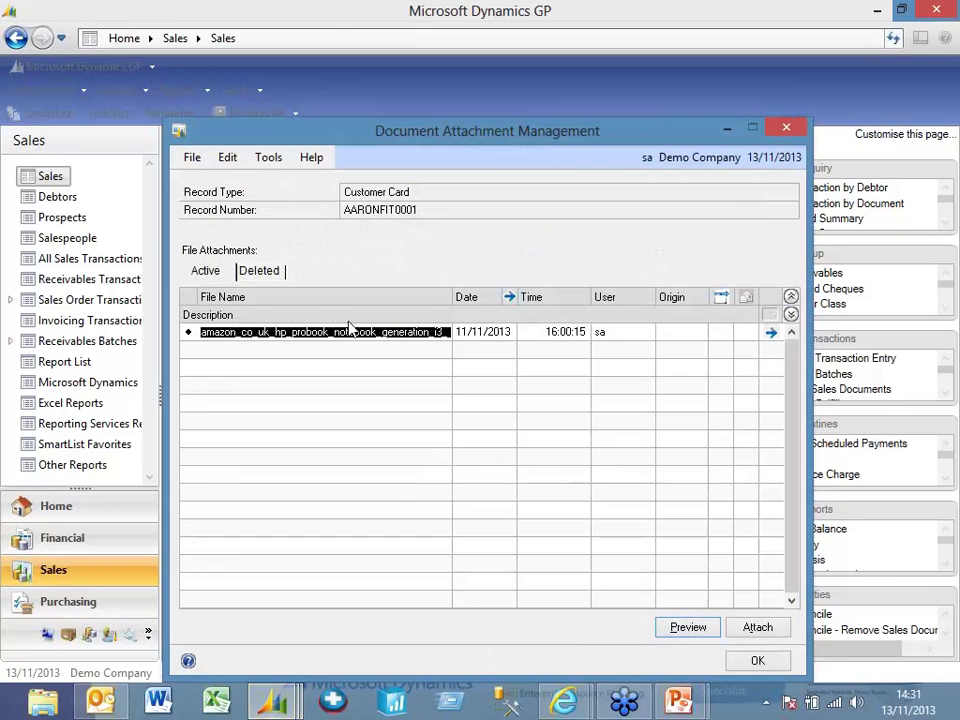
click(703, 627)
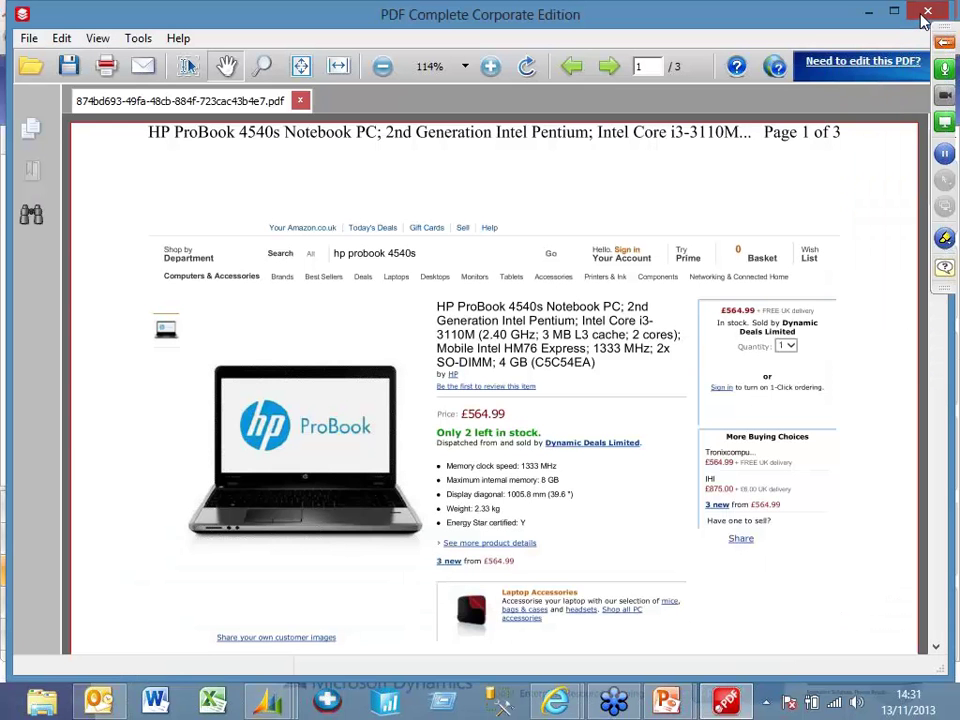
click(928, 11)
click(786, 130)
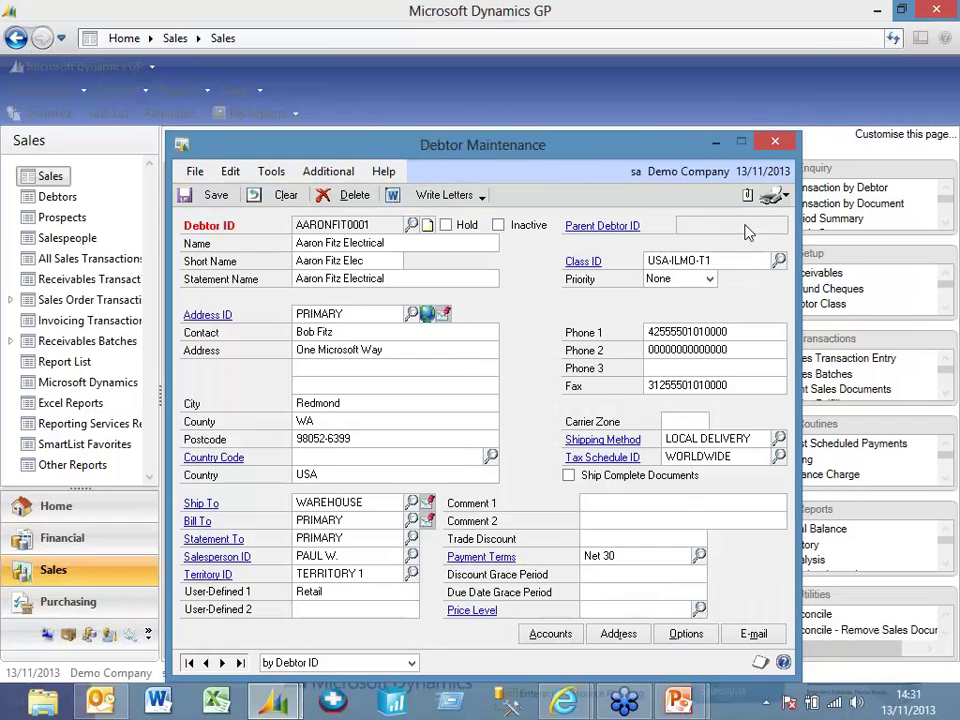
click(786, 196)
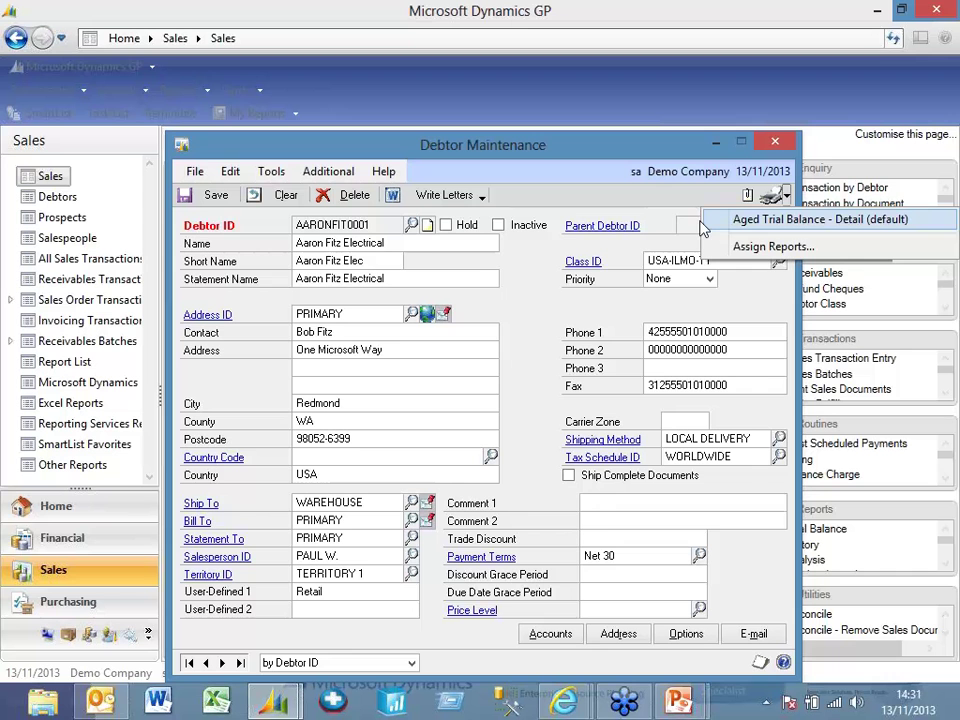
- Sort the Debtor ID lookup by User-Defined 1, set it as the default view, and close the windows
click(411, 225)
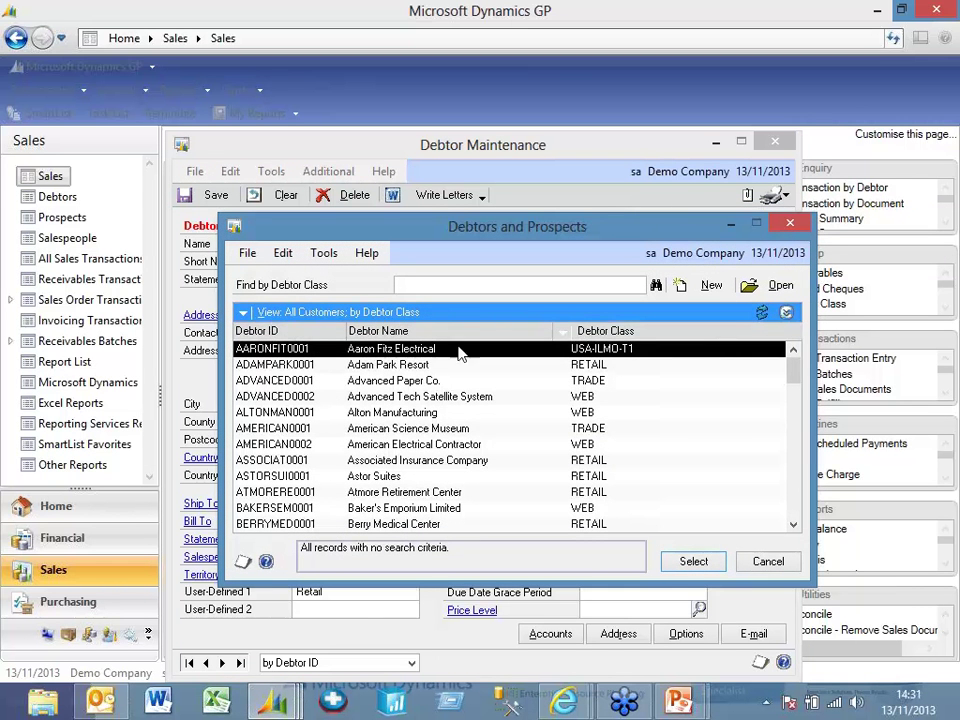
click(285, 332)
click(568, 334)
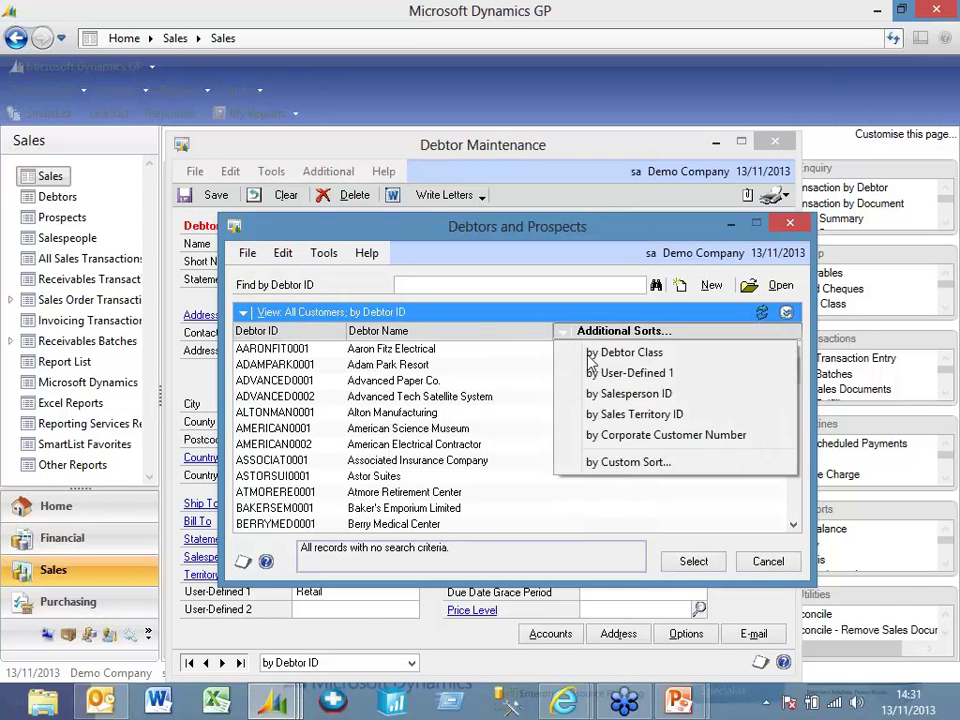
click(612, 374)
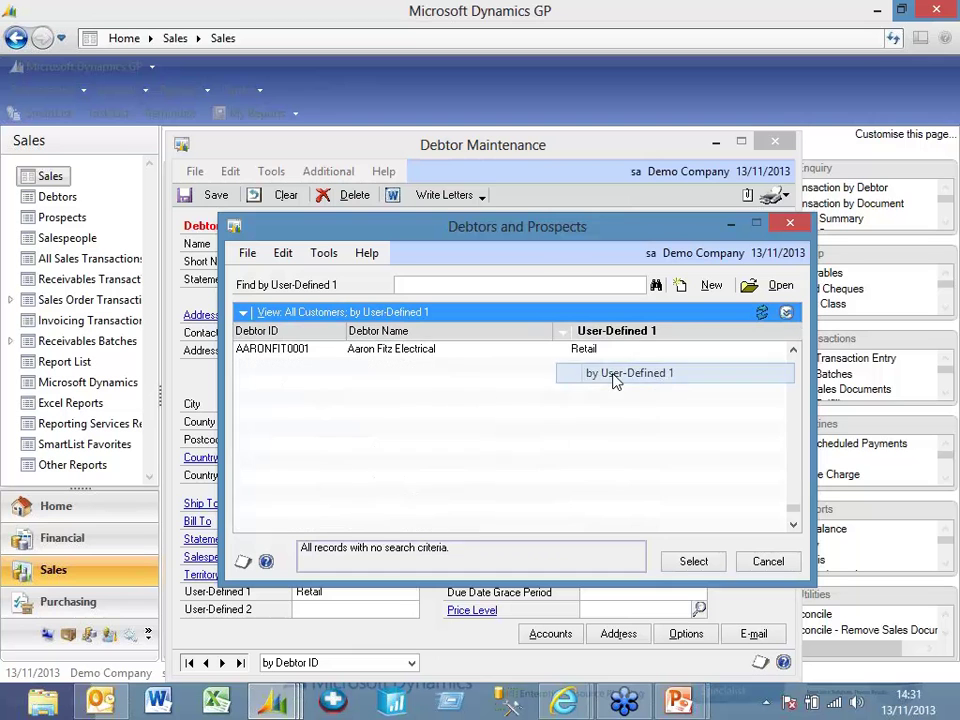
click(243, 312)
click(306, 492)
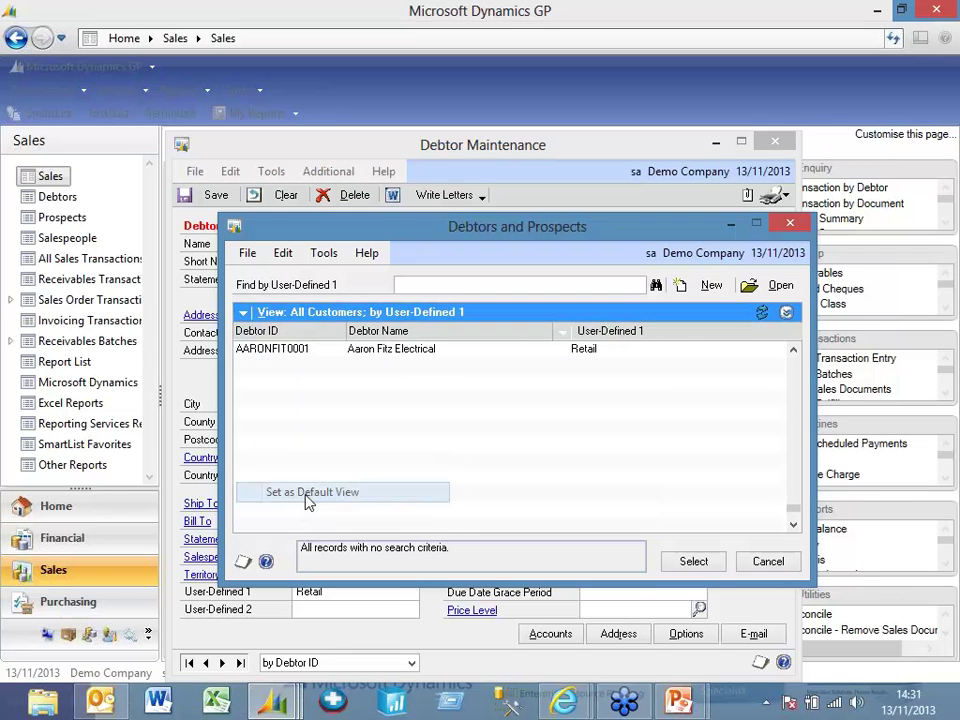
click(243, 314)
mouse_move(326, 438)
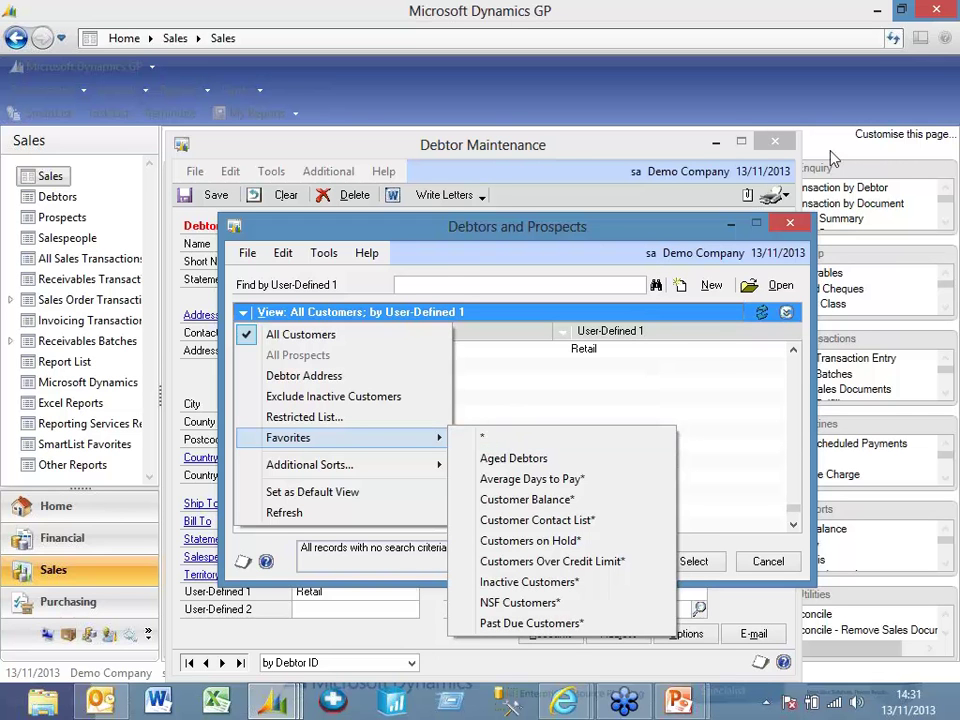
click(790, 222)
click(790, 222)
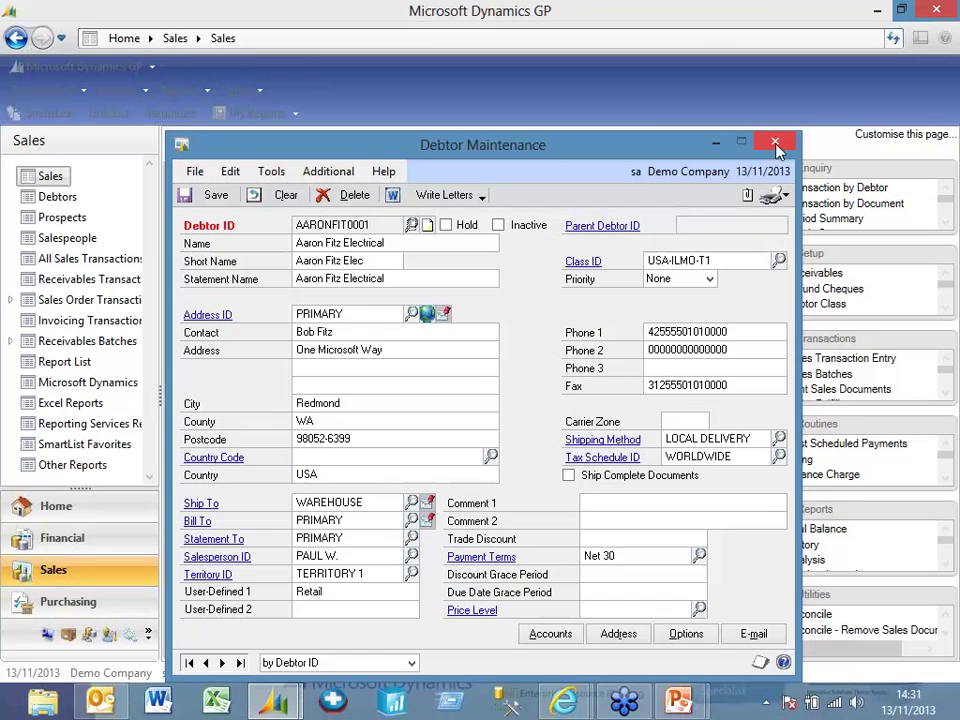
click(775, 141)
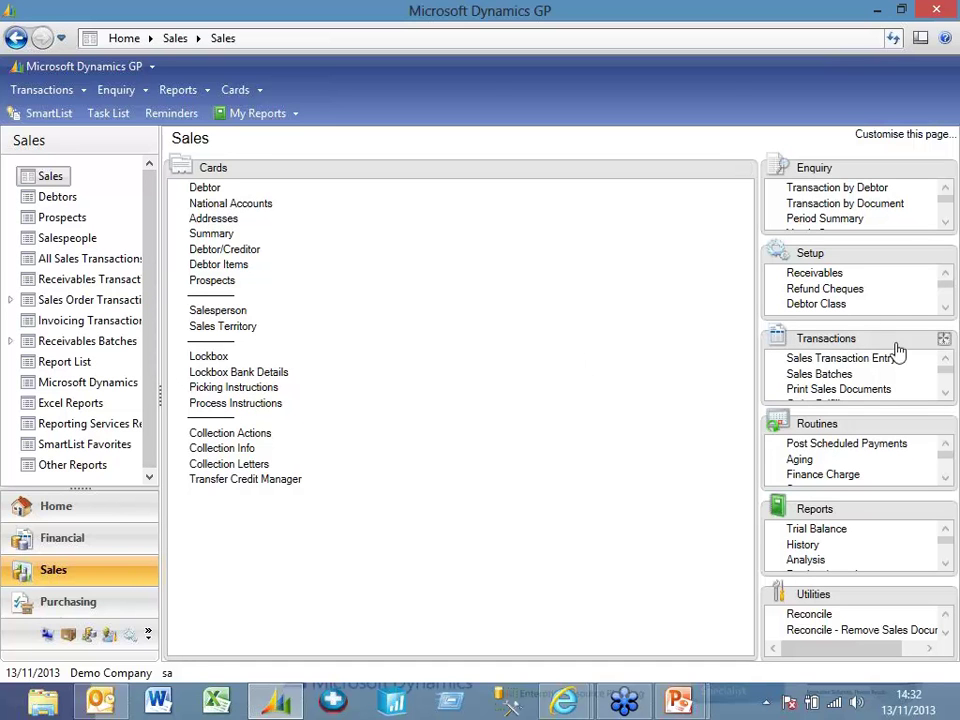
- Start a Cash Receipts Entry for the first debtor with an amount of 1,234.56
click(944, 341)
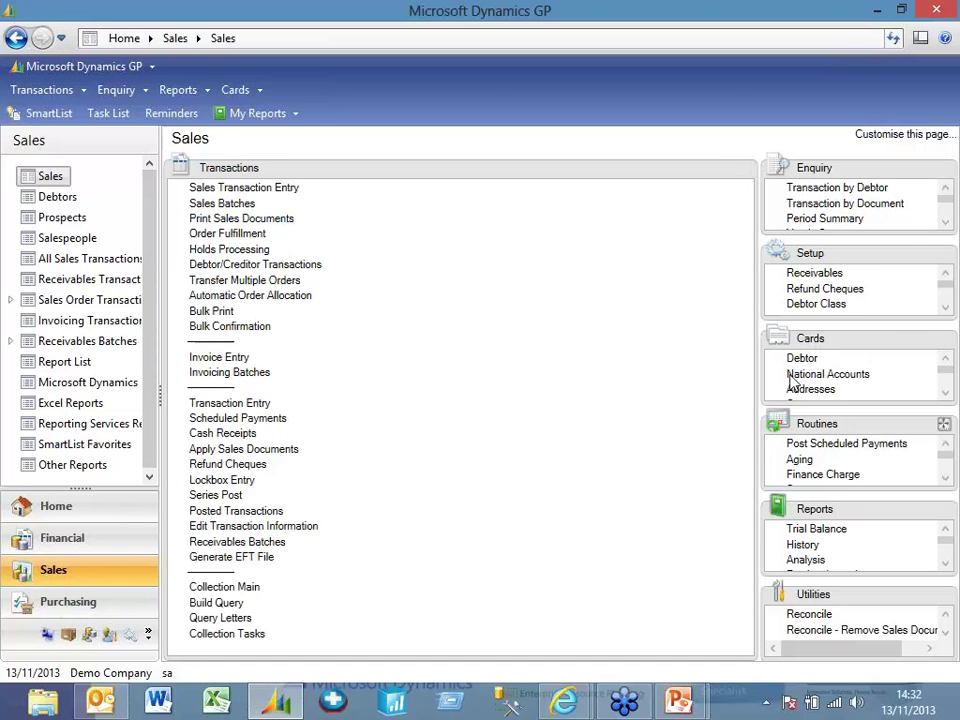
click(232, 432)
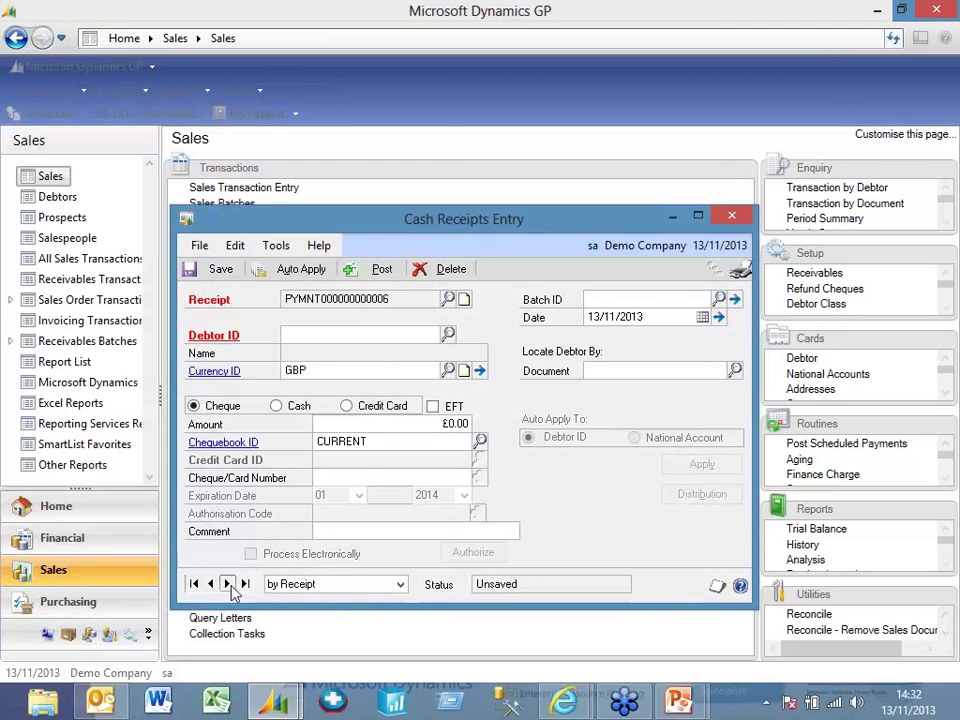
key(Tab)
click(449, 333)
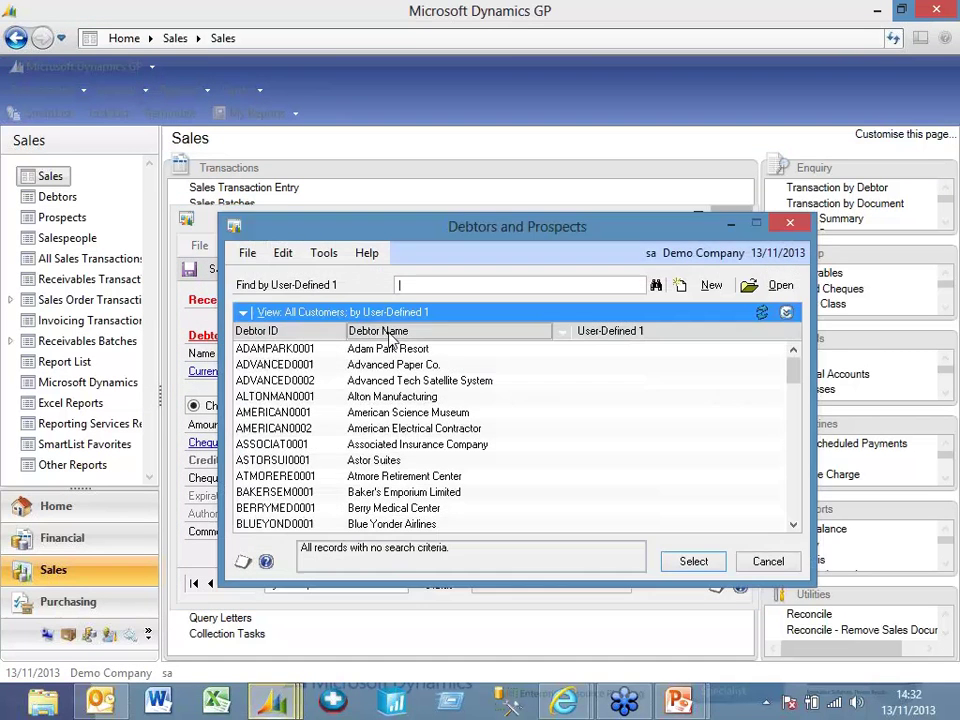
click(298, 331)
double_click(325, 349)
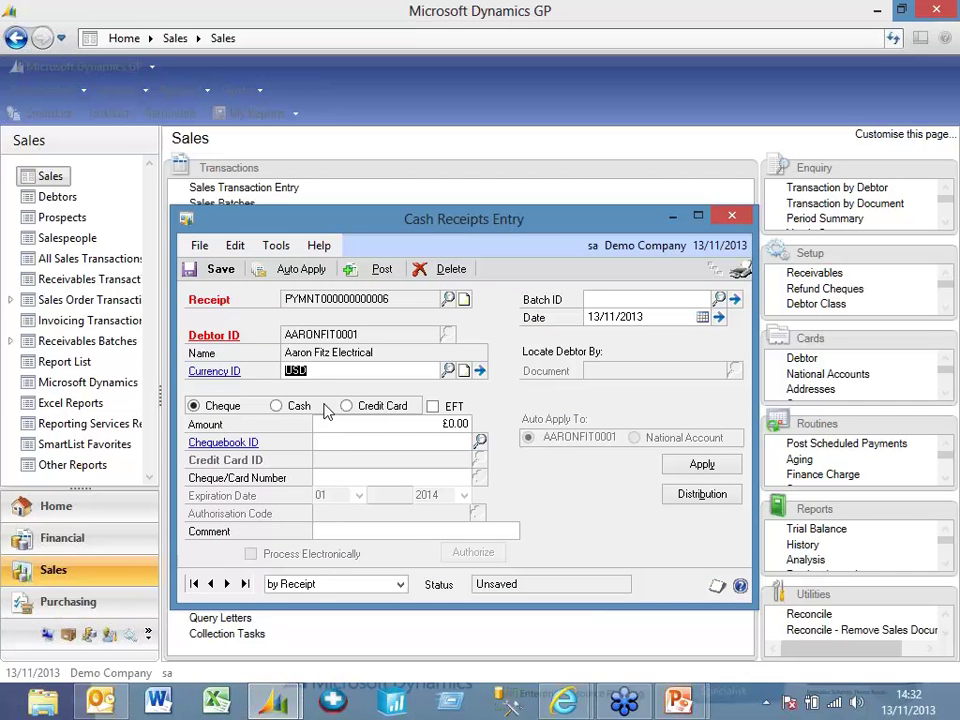
click(450, 424)
text(1)
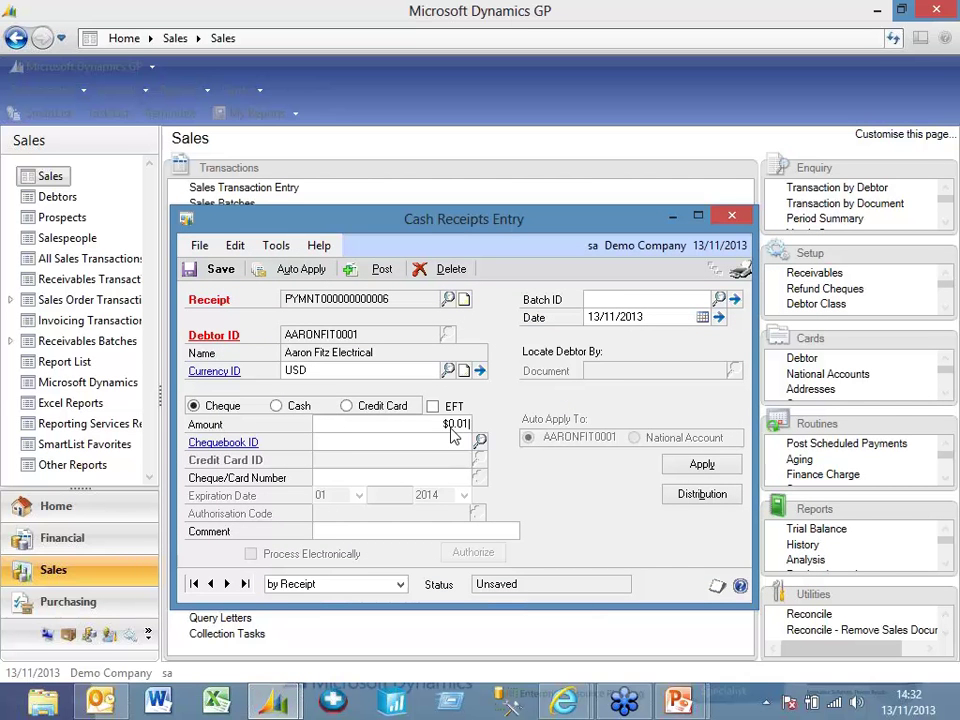
text(,234.56)
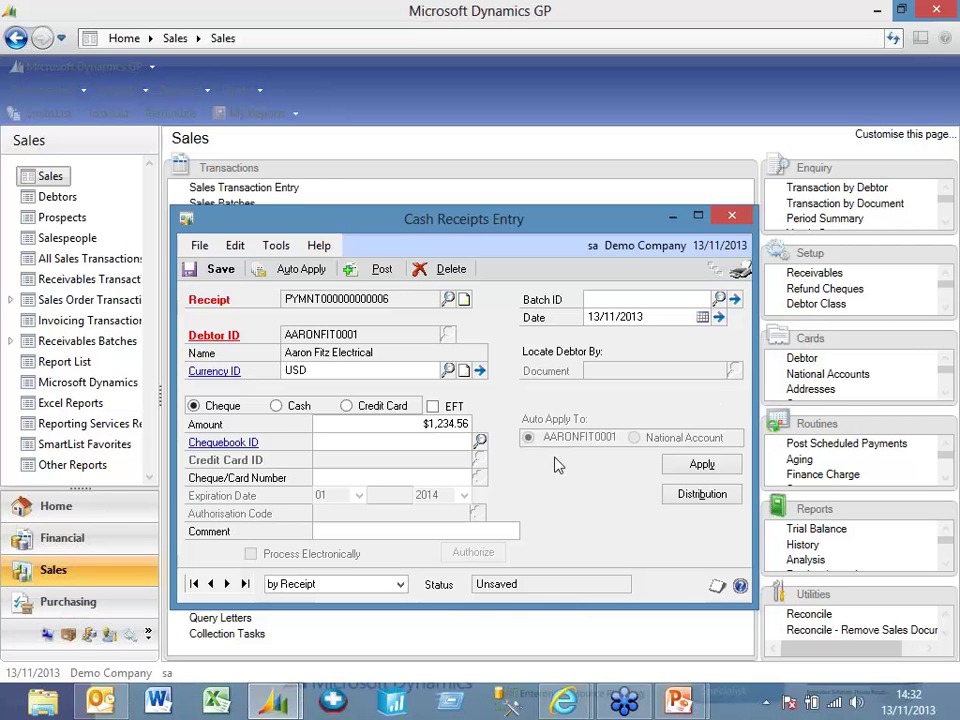
click(716, 464)
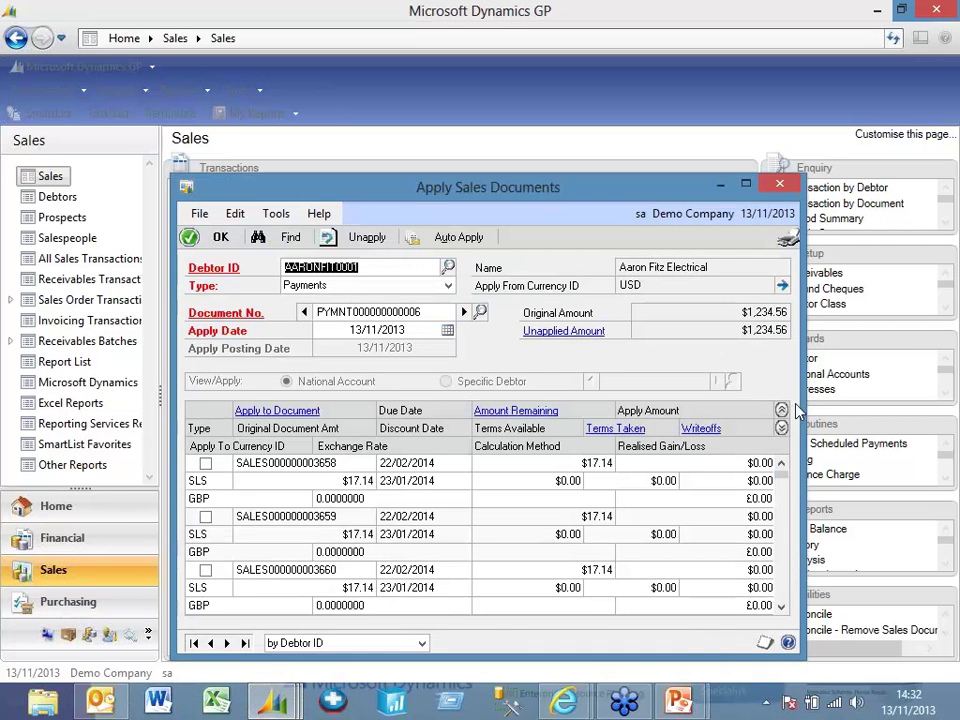
click(781, 410)
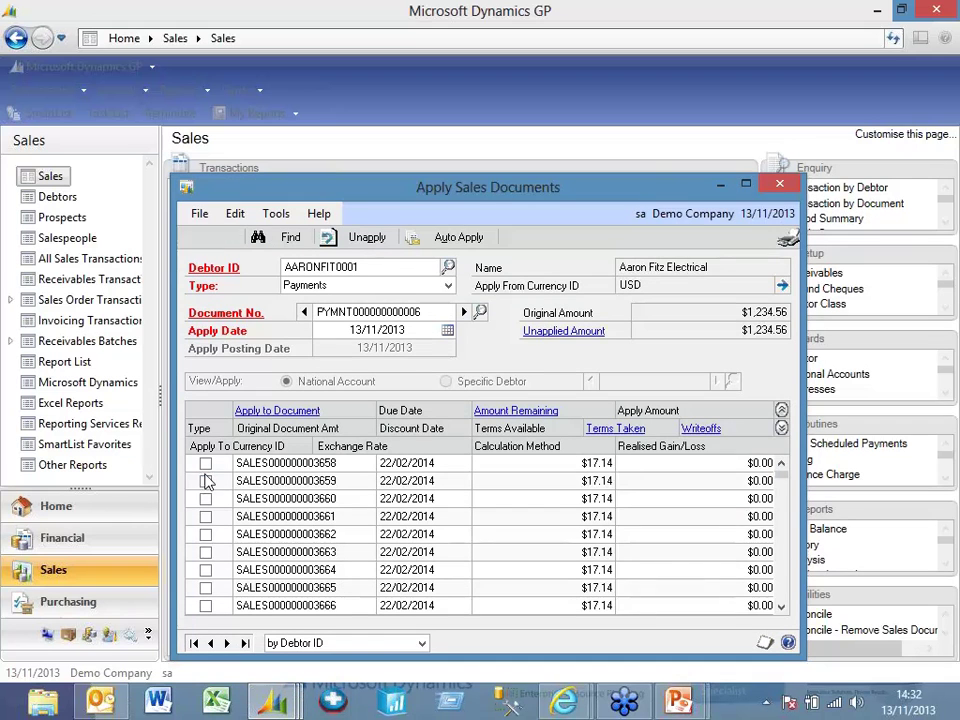
click(205, 481)
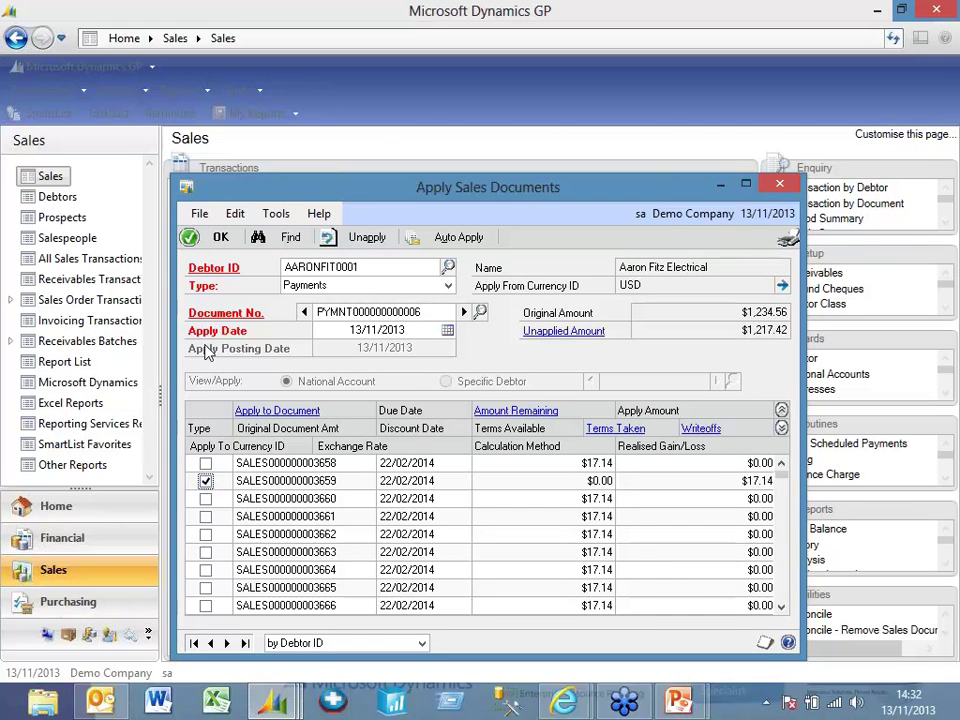
click(218, 240)
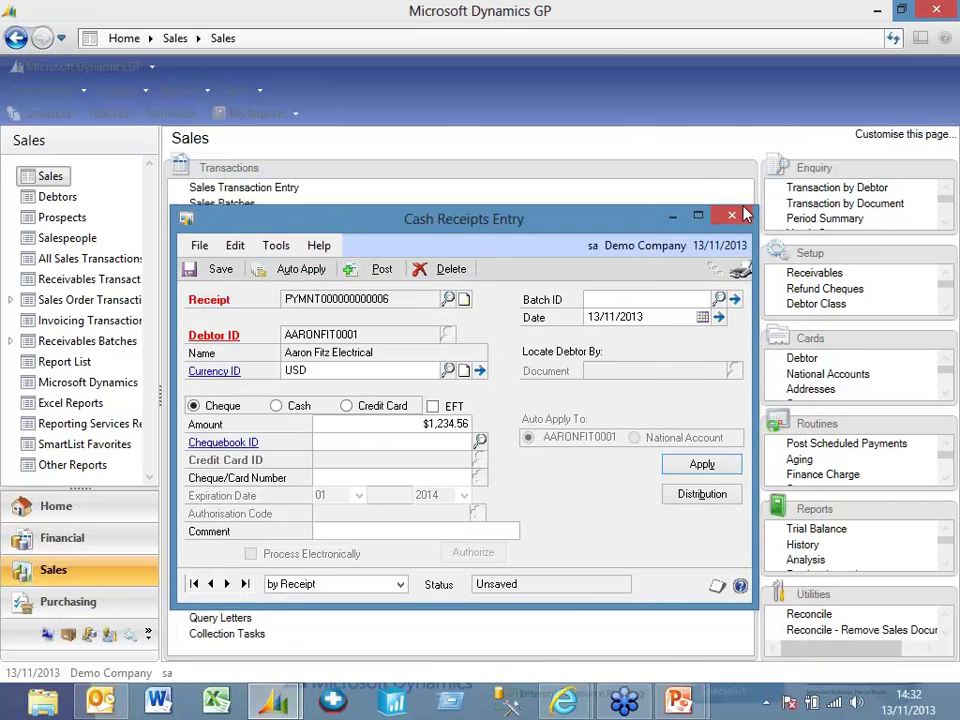
click(732, 215)
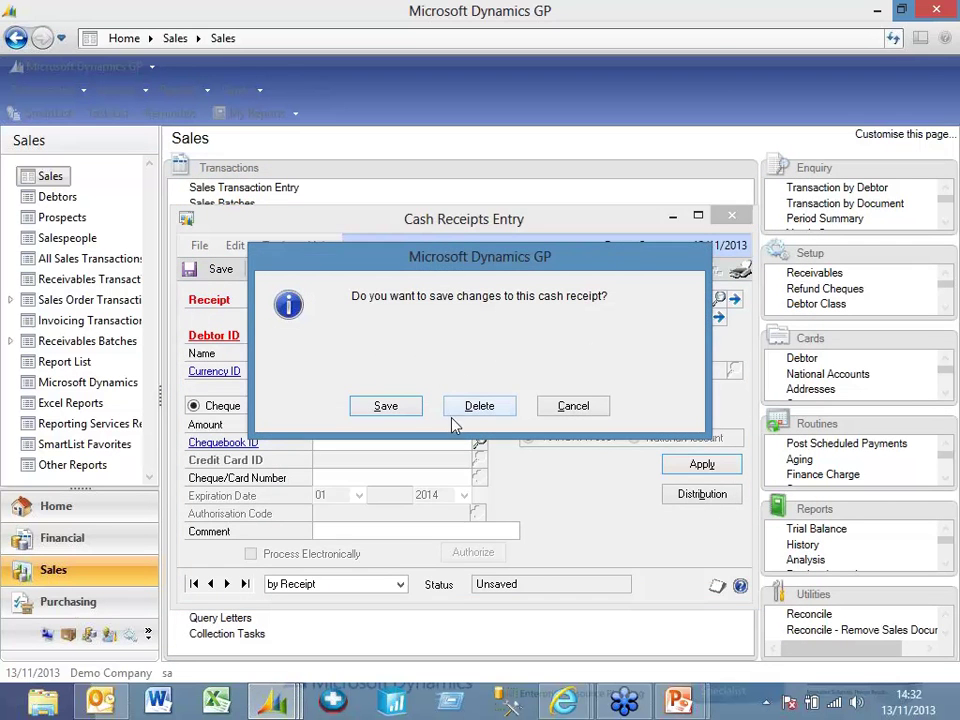
click(455, 410)
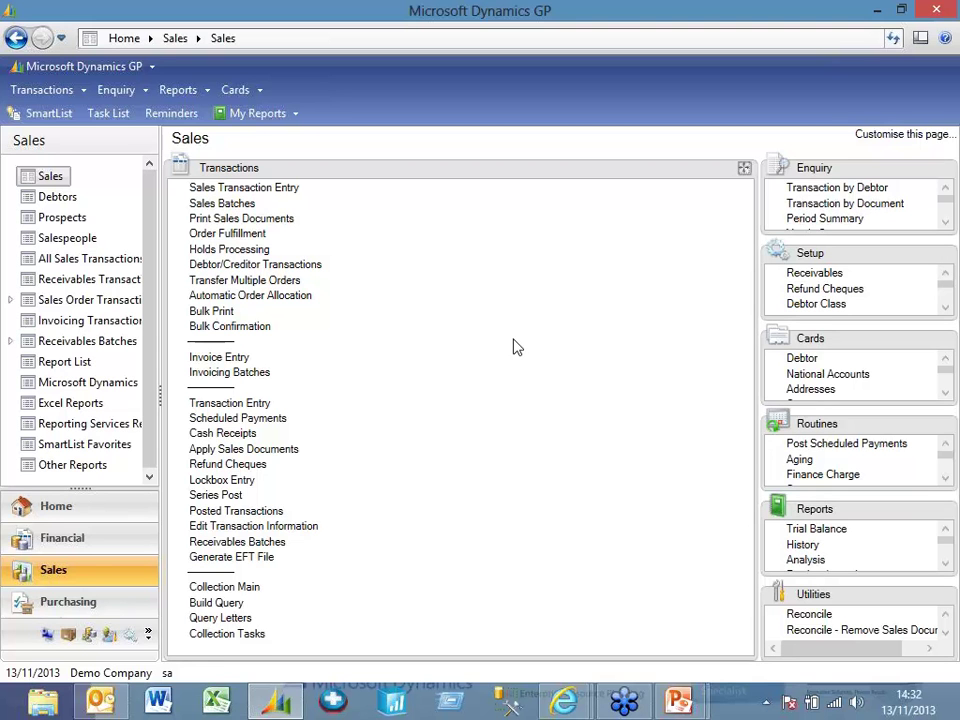
- Set the Bulk Confirmation action to Confirm Ship, close the window, and return Home
click(262, 327)
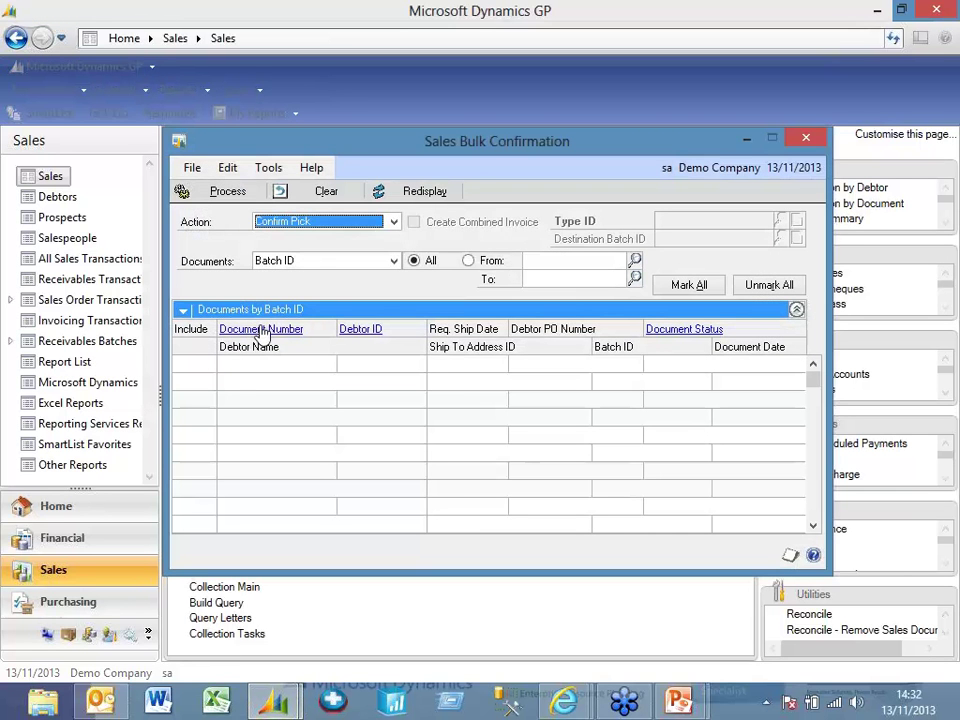
click(392, 222)
click(362, 275)
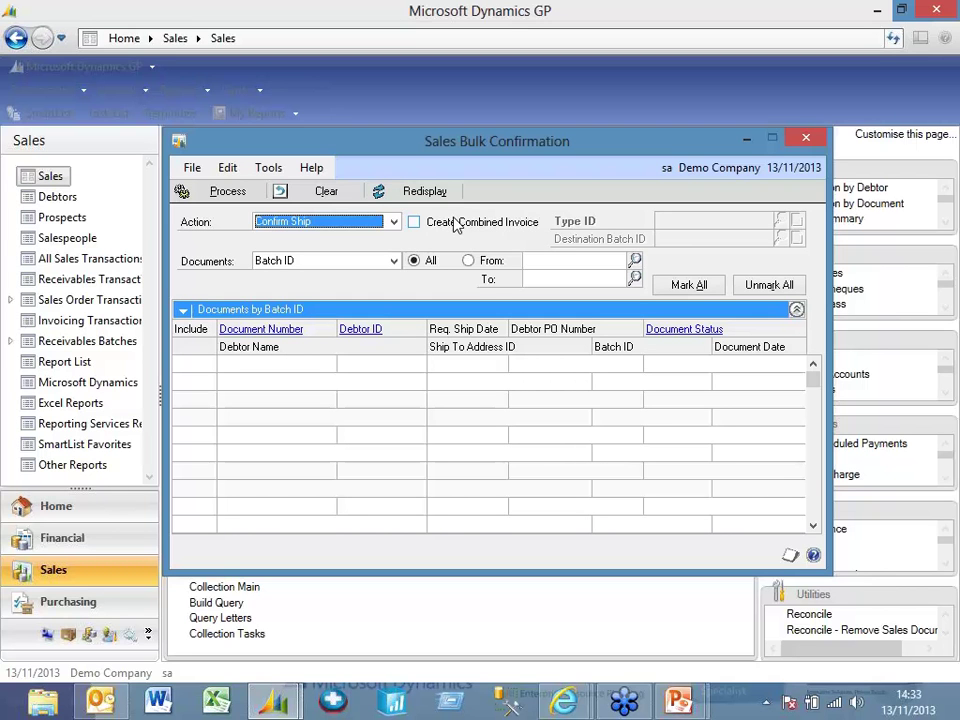
click(806, 139)
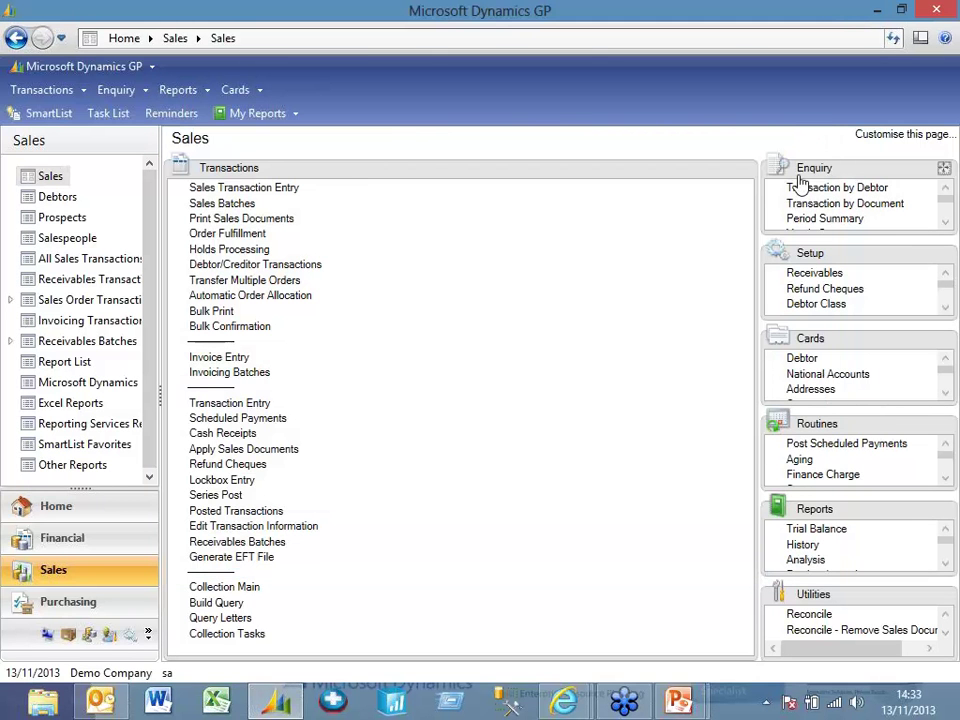
click(107, 508)
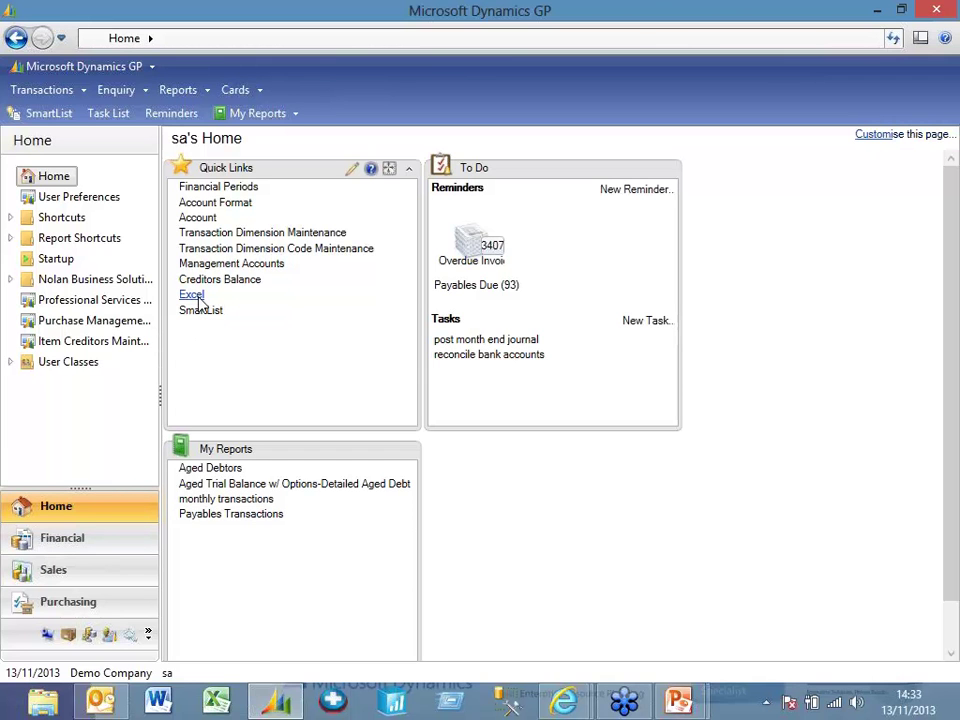
- Launch Excel from GP and insert a PivotTable at A1 from the Payables analysis cube connection
click(196, 298)
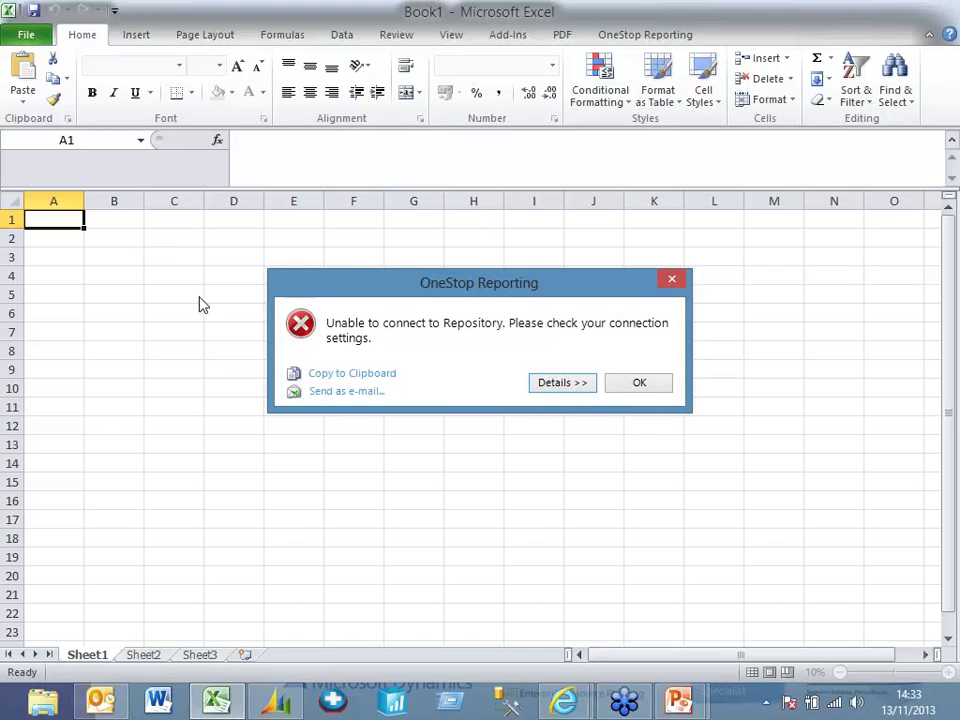
click(617, 390)
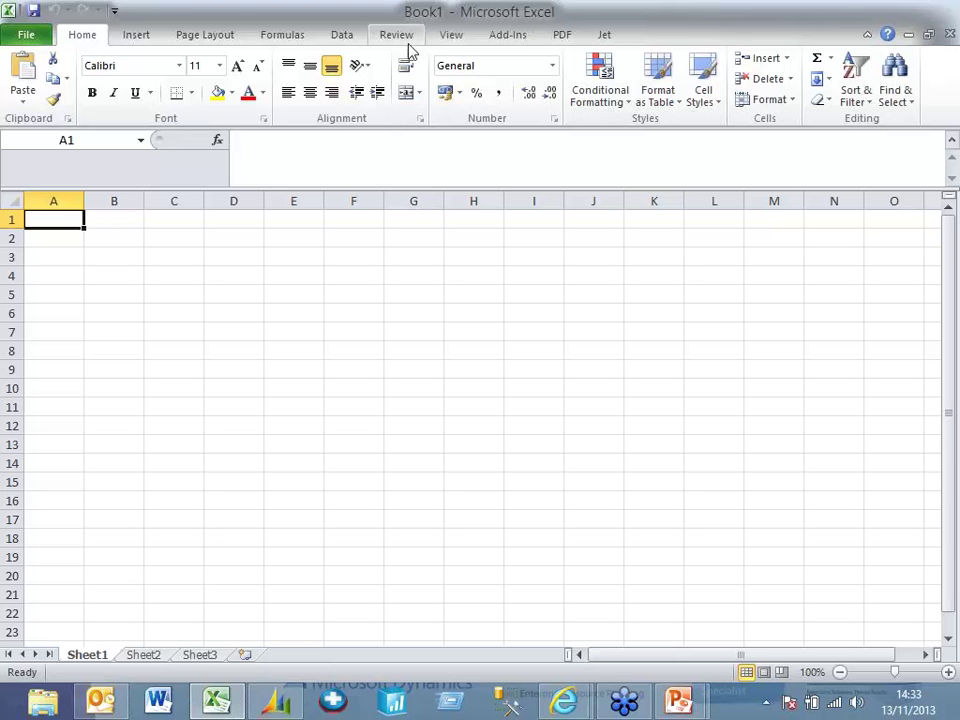
click(345, 37)
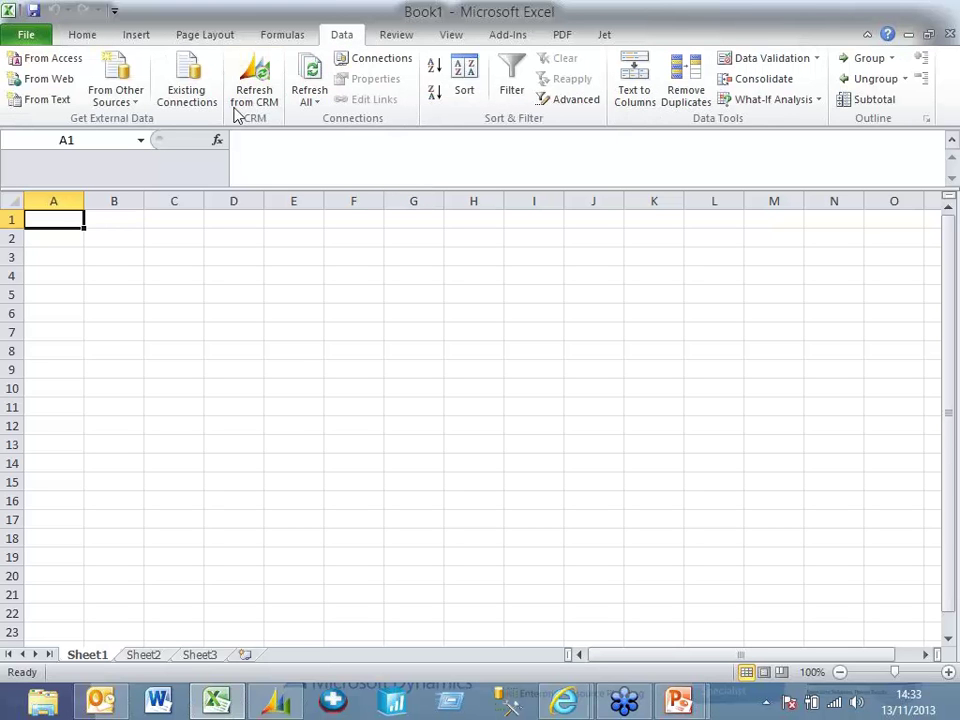
click(188, 98)
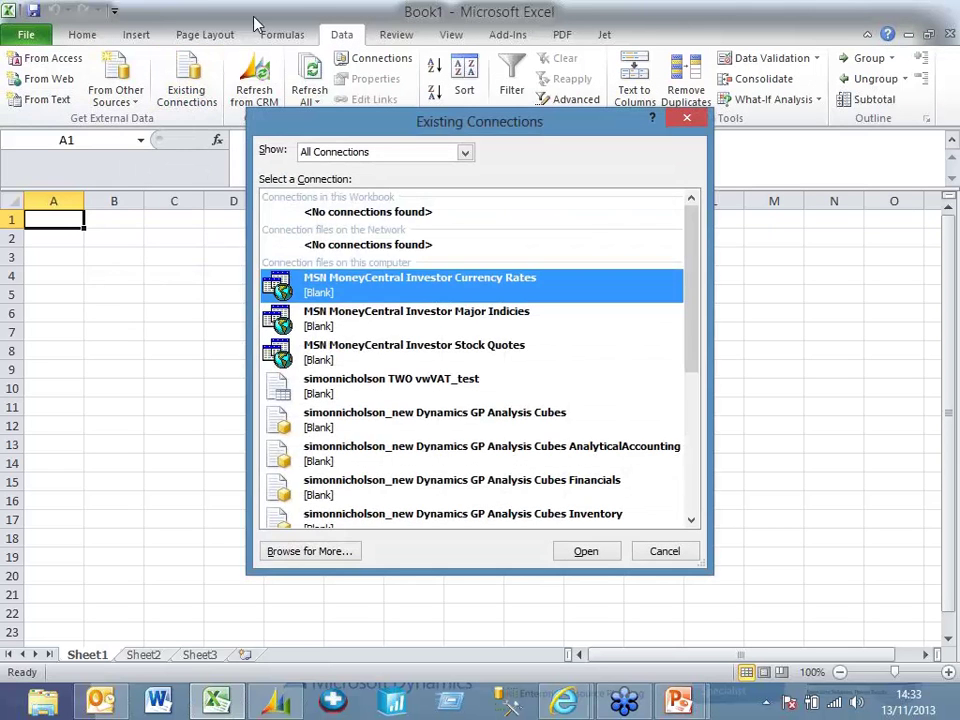
drag(692, 317, 697, 415)
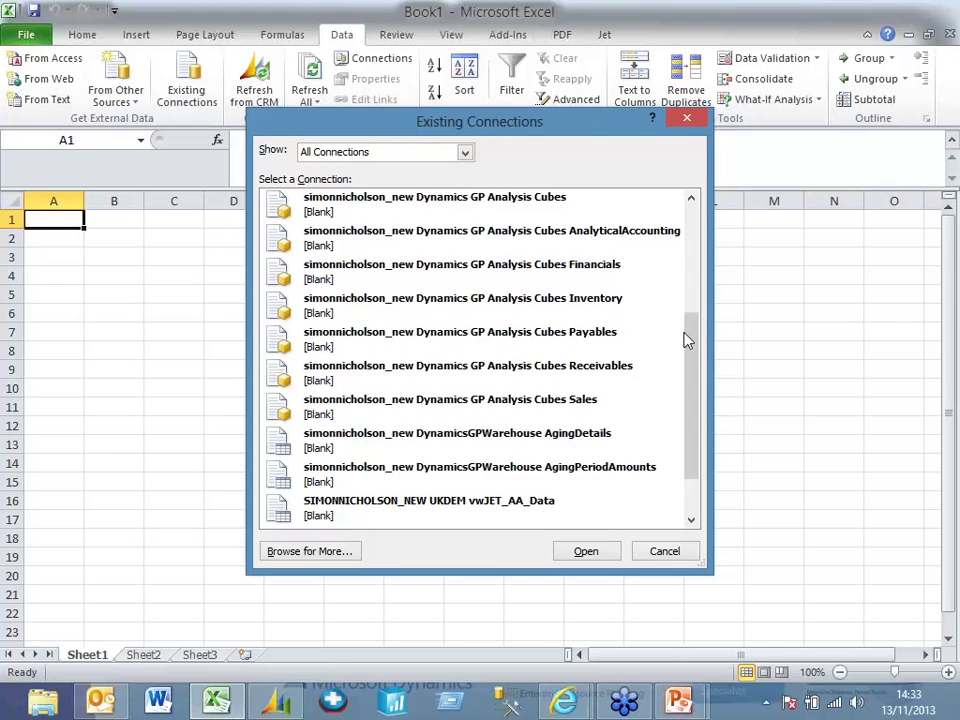
click(590, 337)
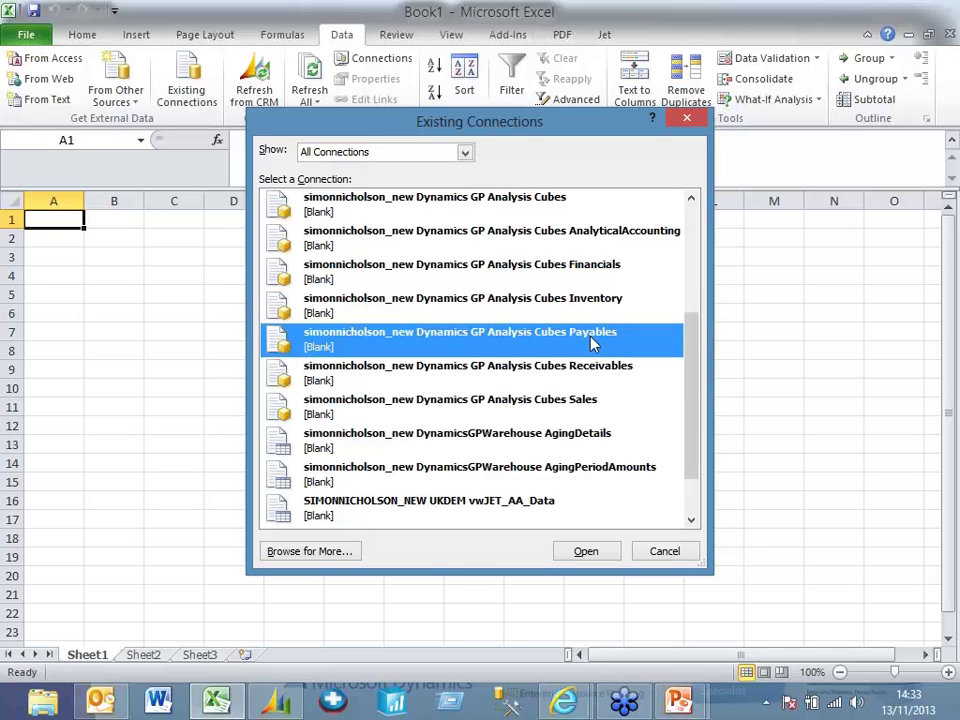
double_click(590, 337)
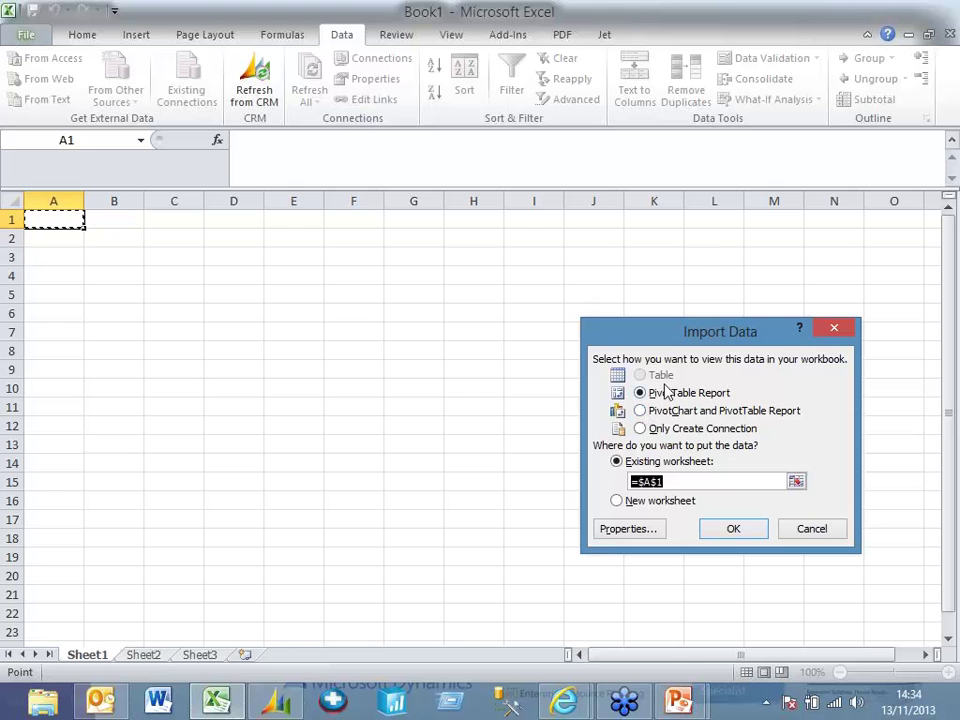
click(740, 534)
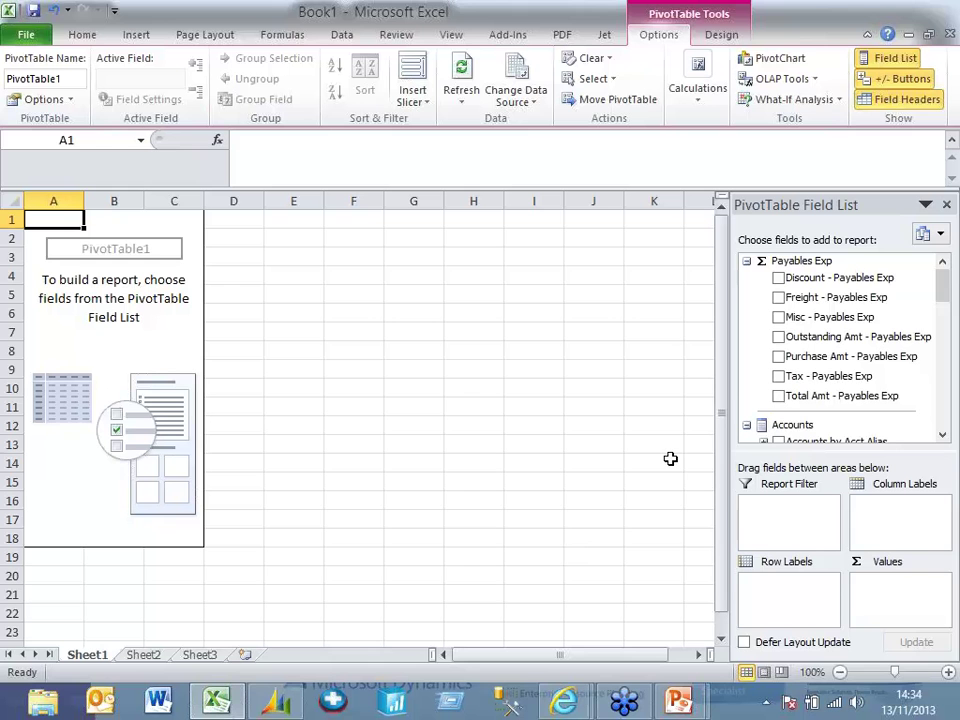
- Add Co Name as rows with Purchase Amt and Outstanding Amt totals to the pivot
click(943, 434)
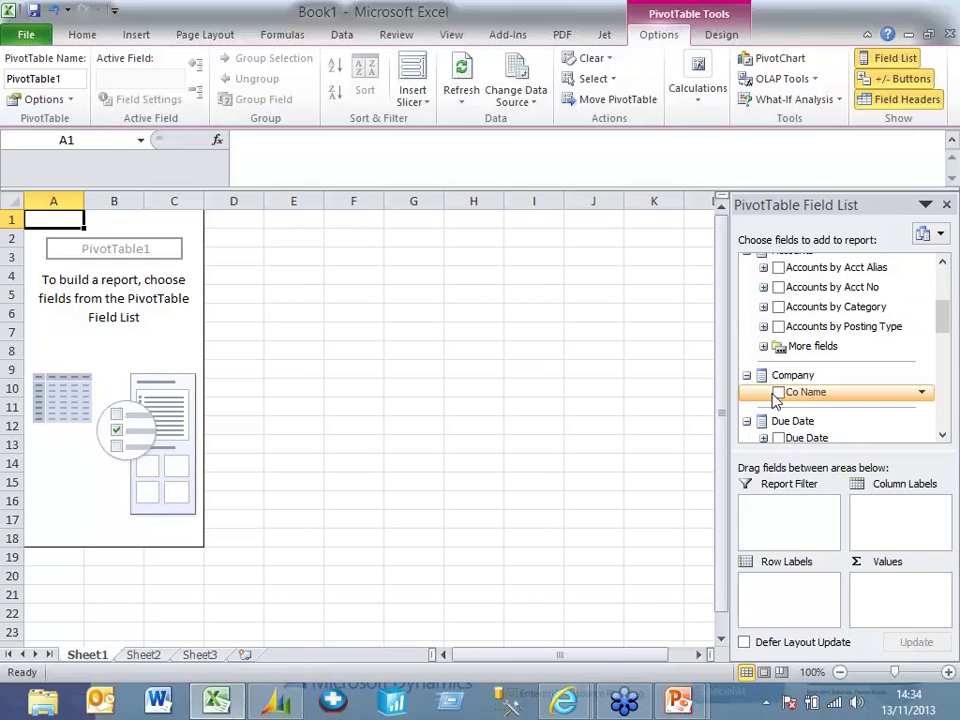
click(778, 393)
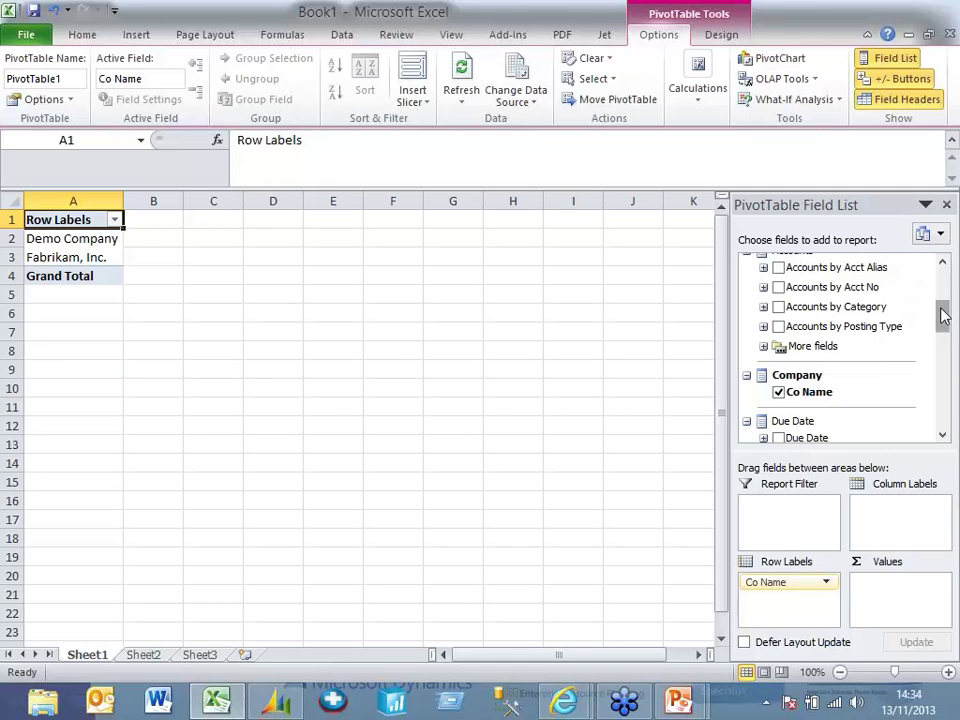
drag(943, 315, 941, 282)
click(779, 356)
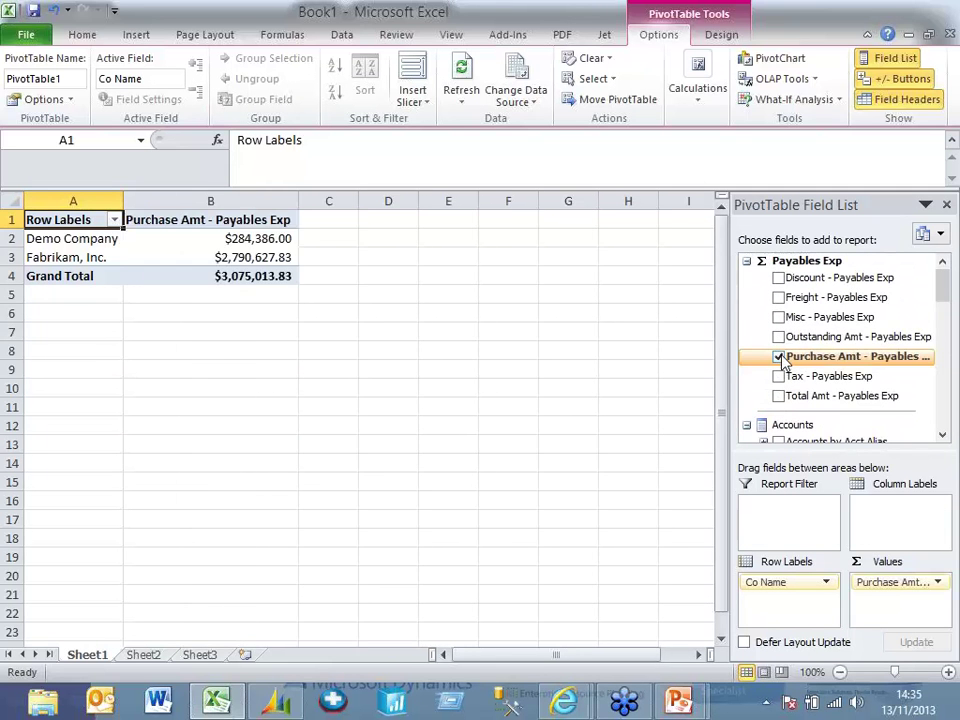
click(779, 337)
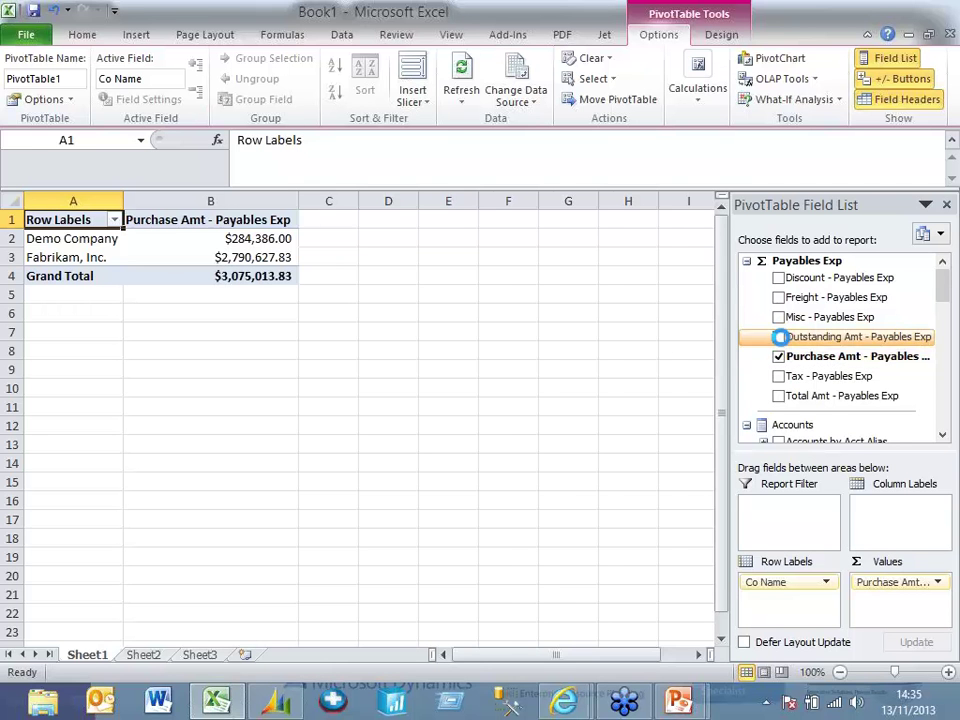
- Drill into Demo Company's purchase amount on a new Sheet4, then return to Sheet1
double_click(255, 240)
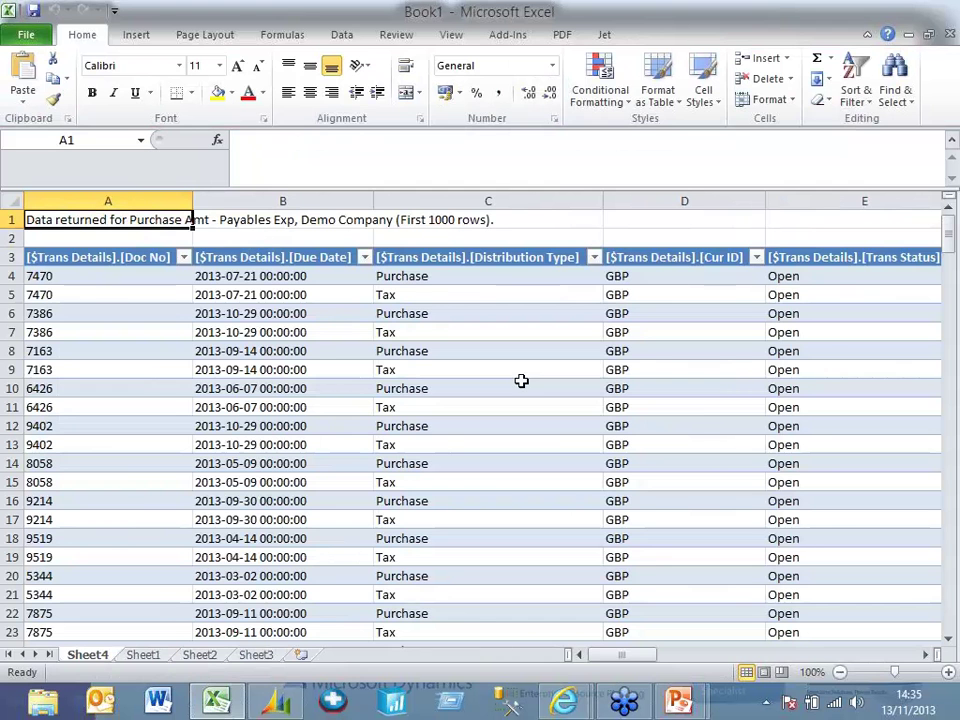
click(853, 654)
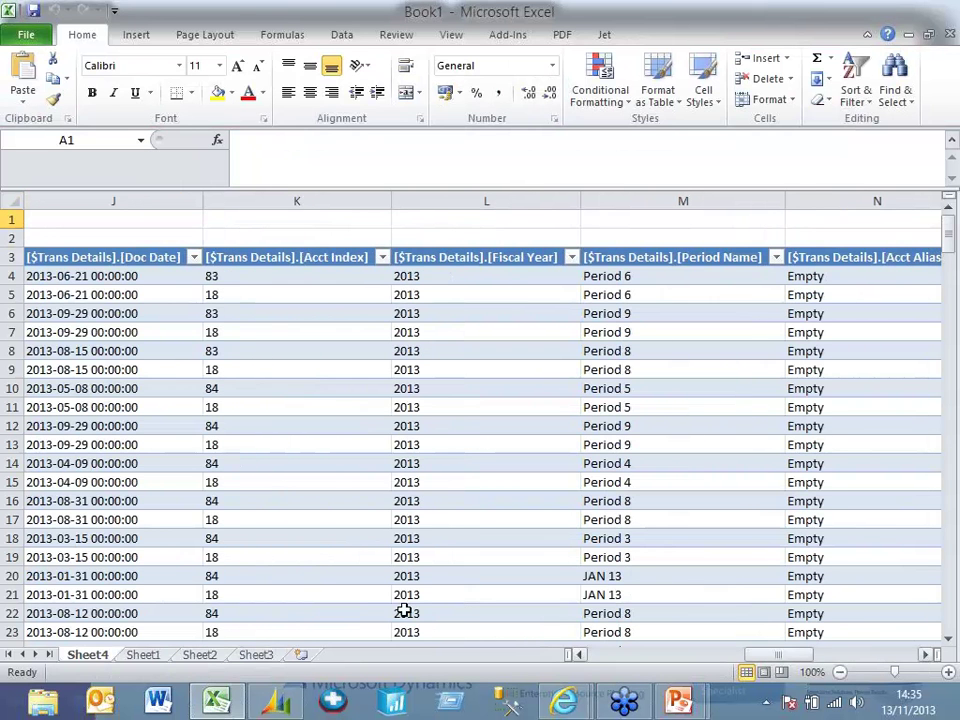
click(142, 655)
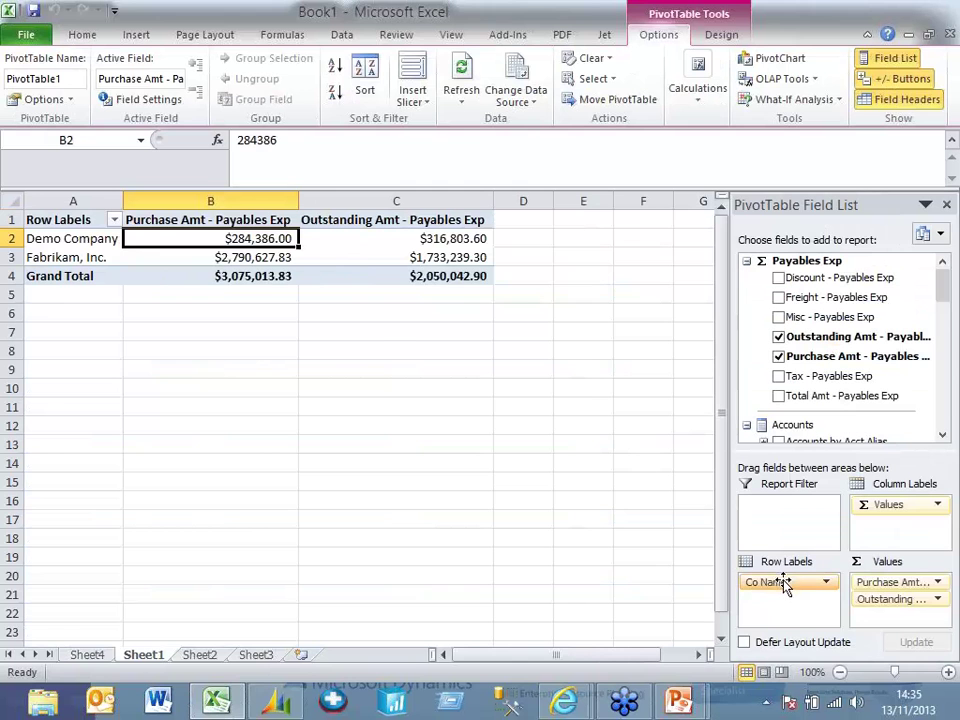
- Make Co Name a report filter and filter the pivot to Fabrikam, Inc. only
drag(785, 587, 790, 518)
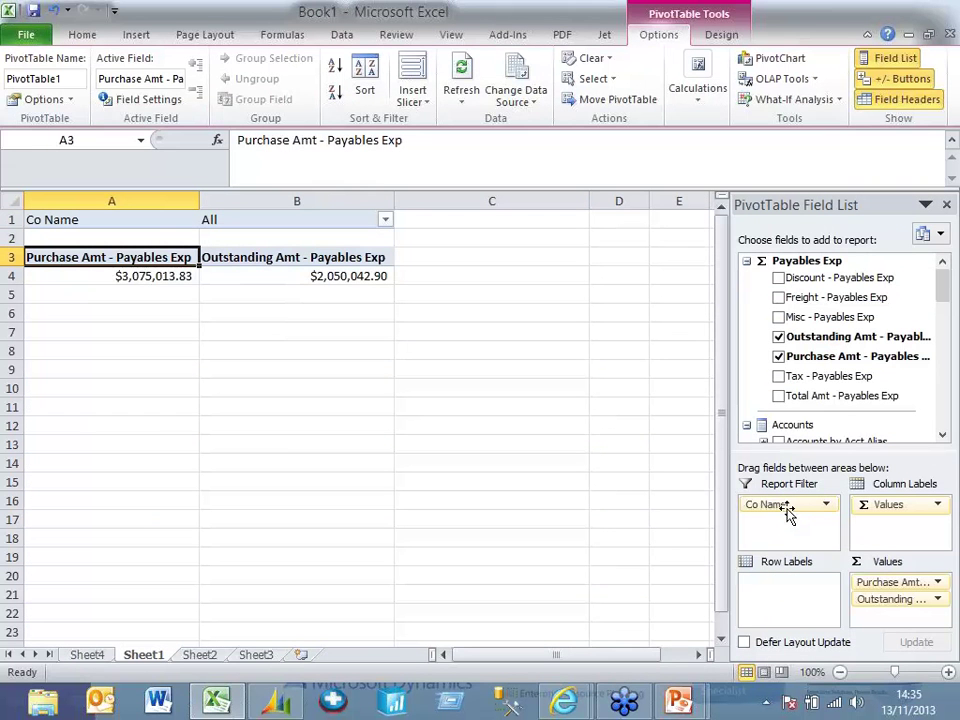
click(385, 219)
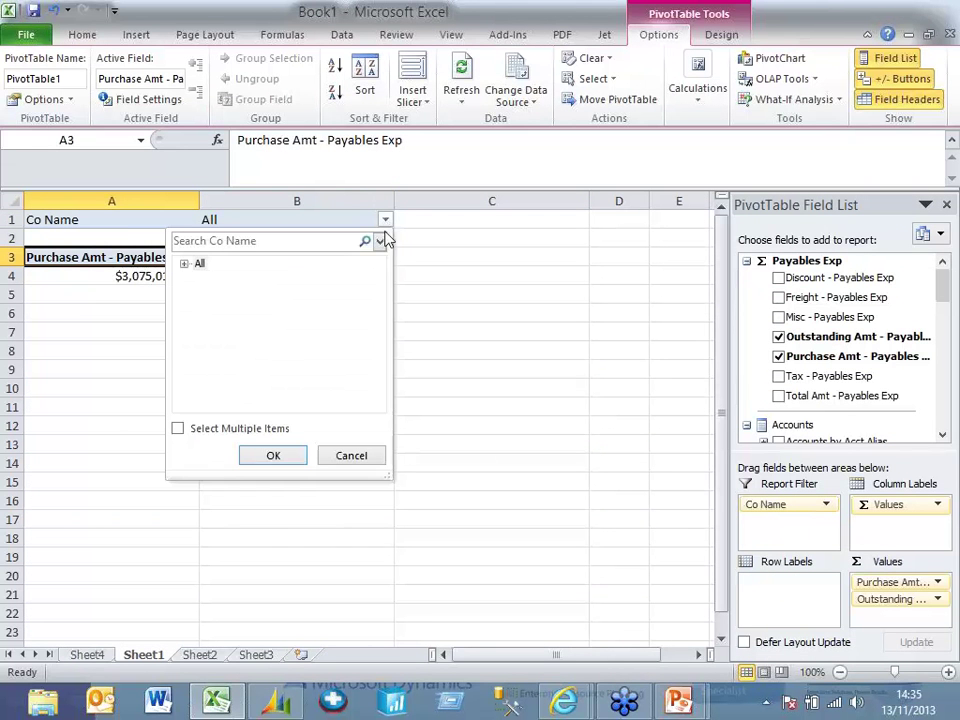
click(184, 263)
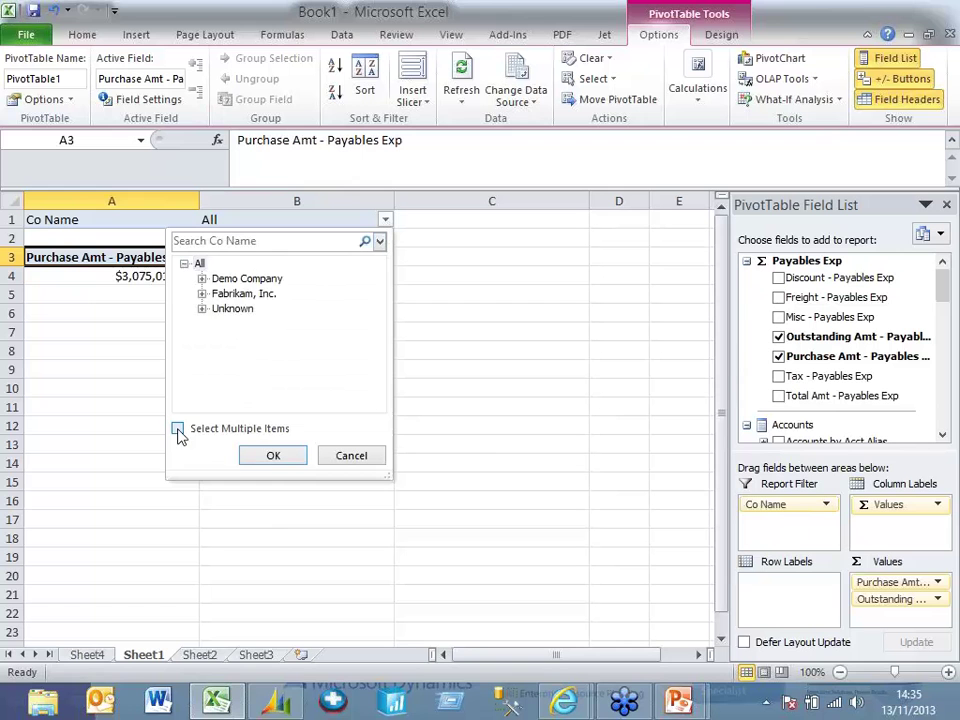
click(178, 429)
click(198, 264)
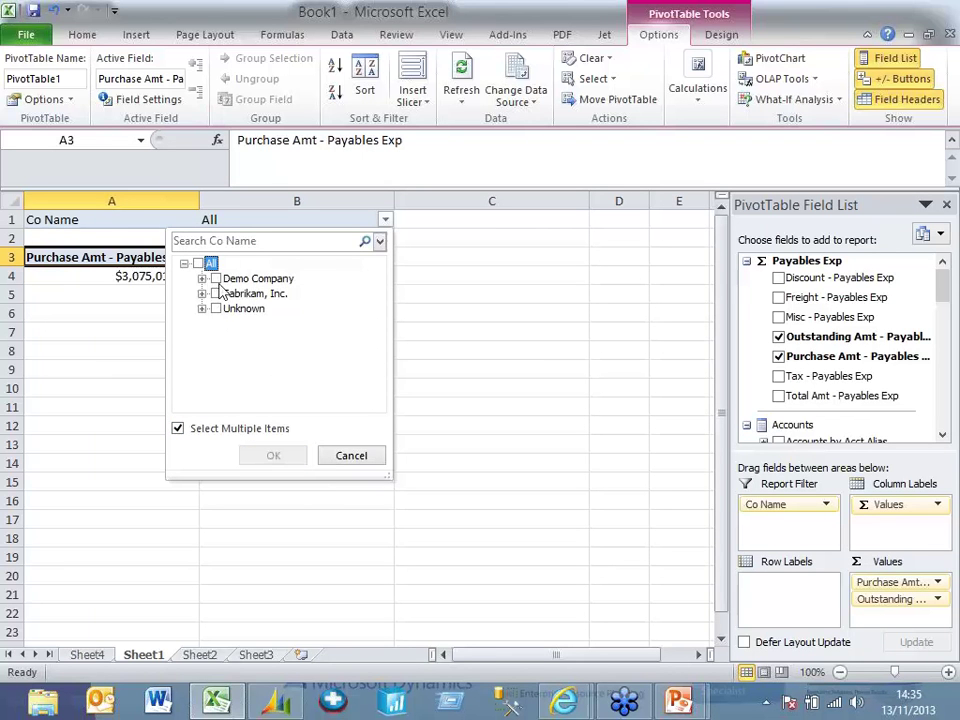
click(216, 294)
click(273, 455)
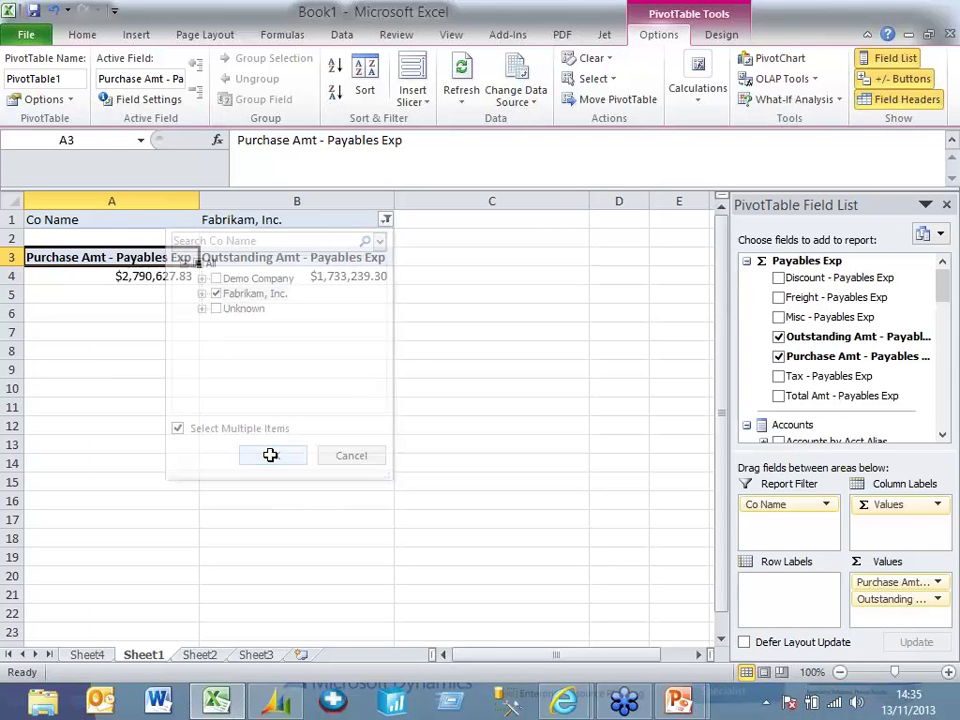
- List pivot rows by Vendor Name and drill into Allenson Properties' purchase amount
scroll(945, 345, down, 6)
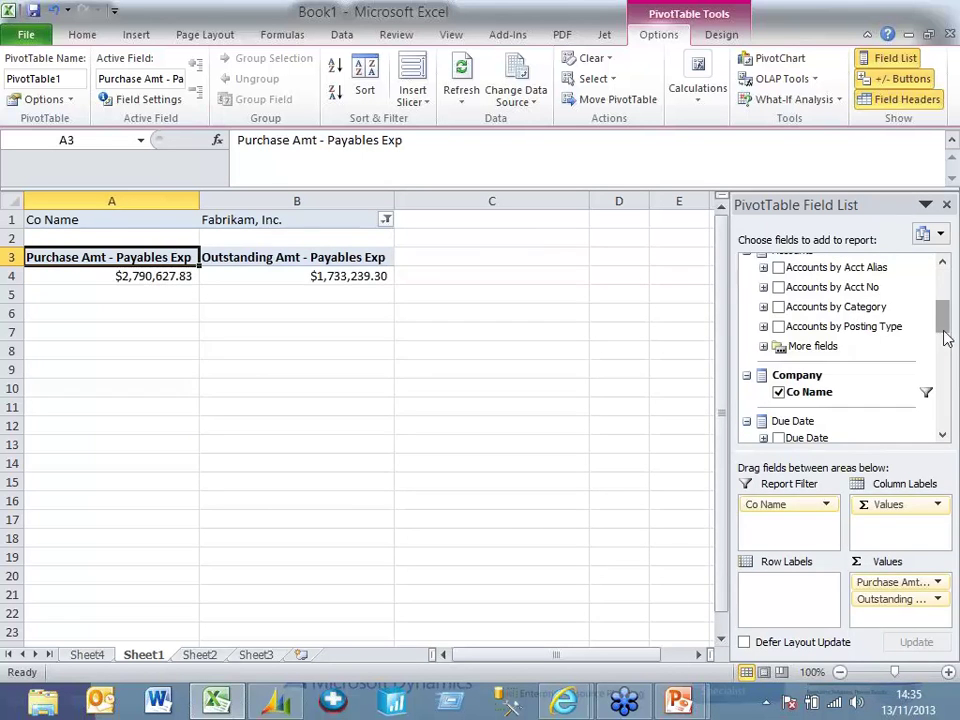
drag(945, 352, 941, 428)
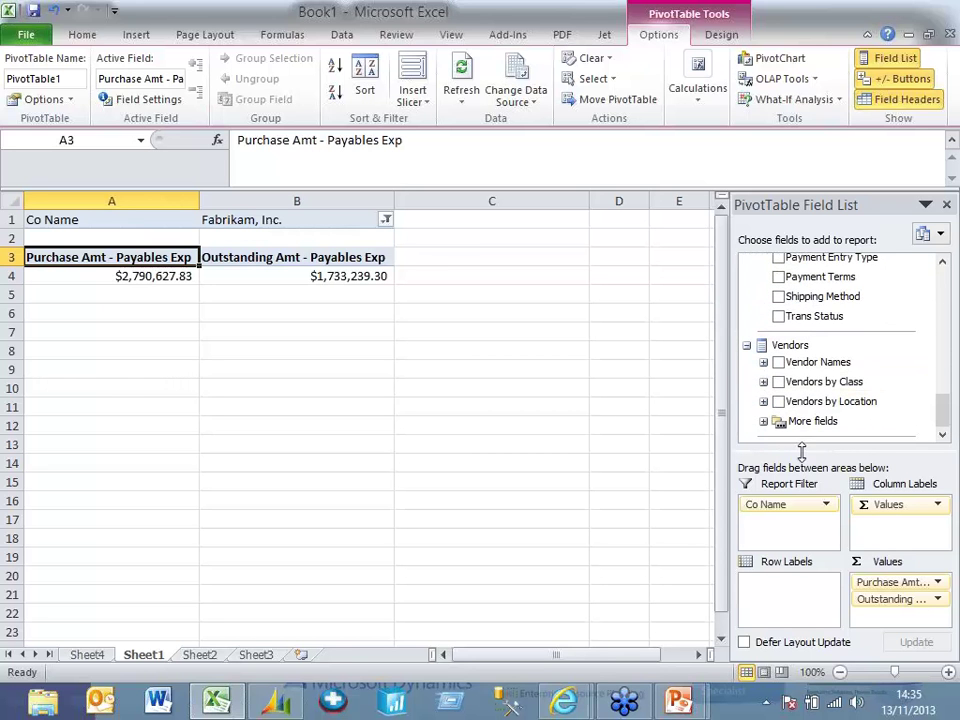
click(764, 421)
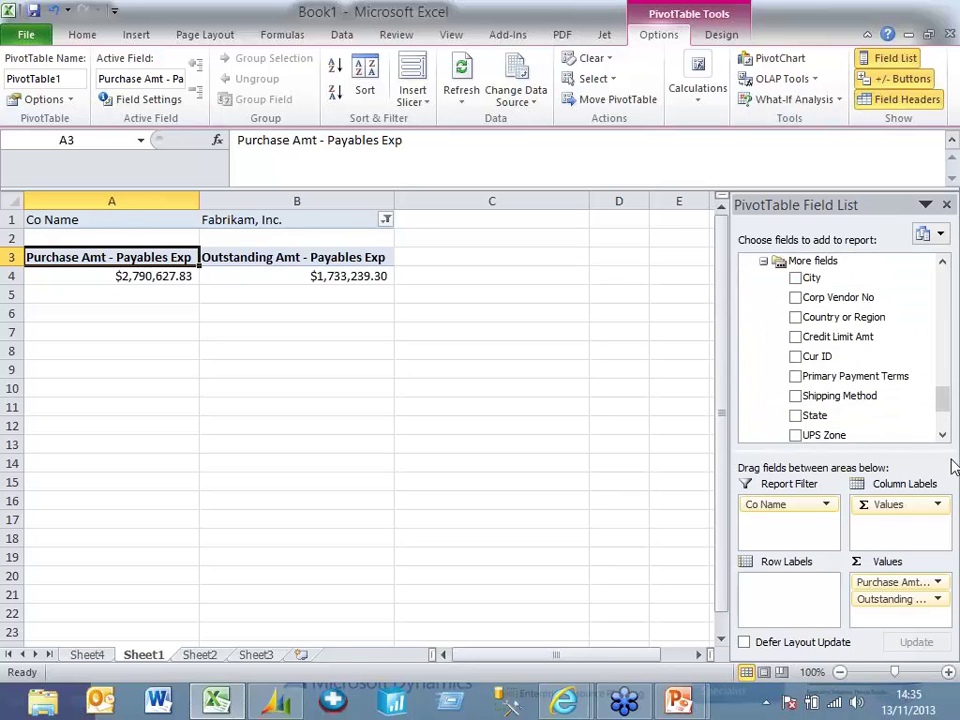
scroll(944, 430, down, 2)
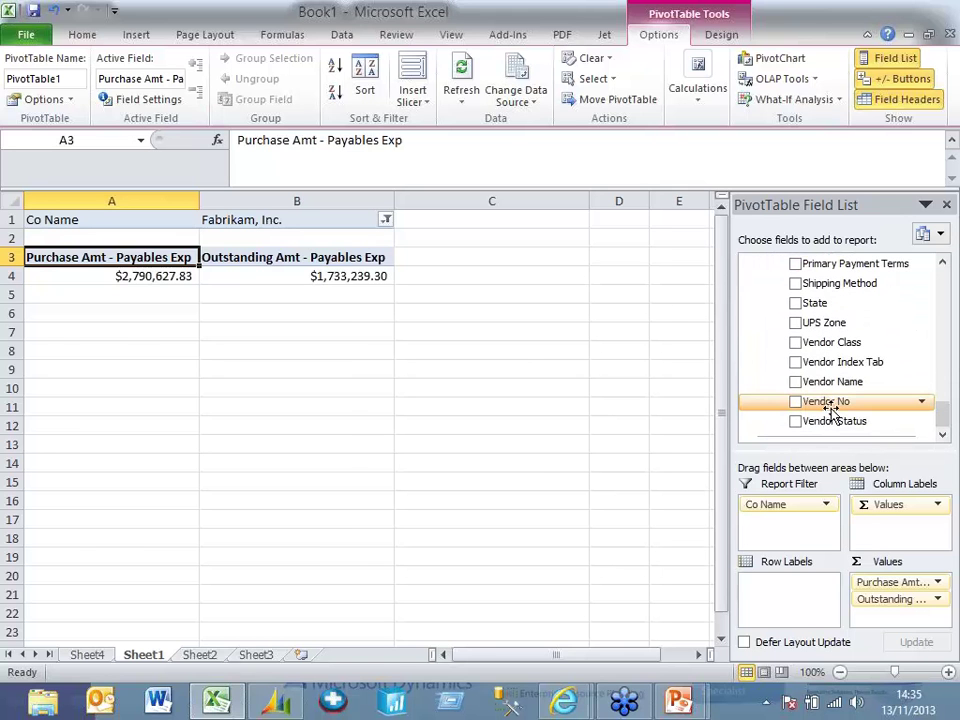
click(796, 383)
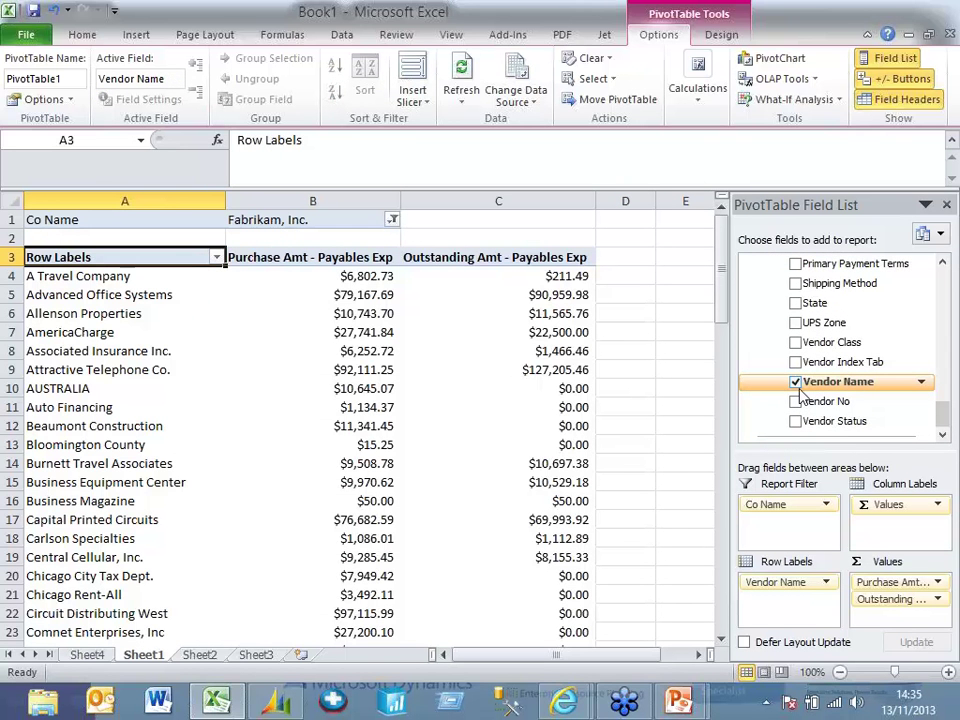
double_click(356, 307)
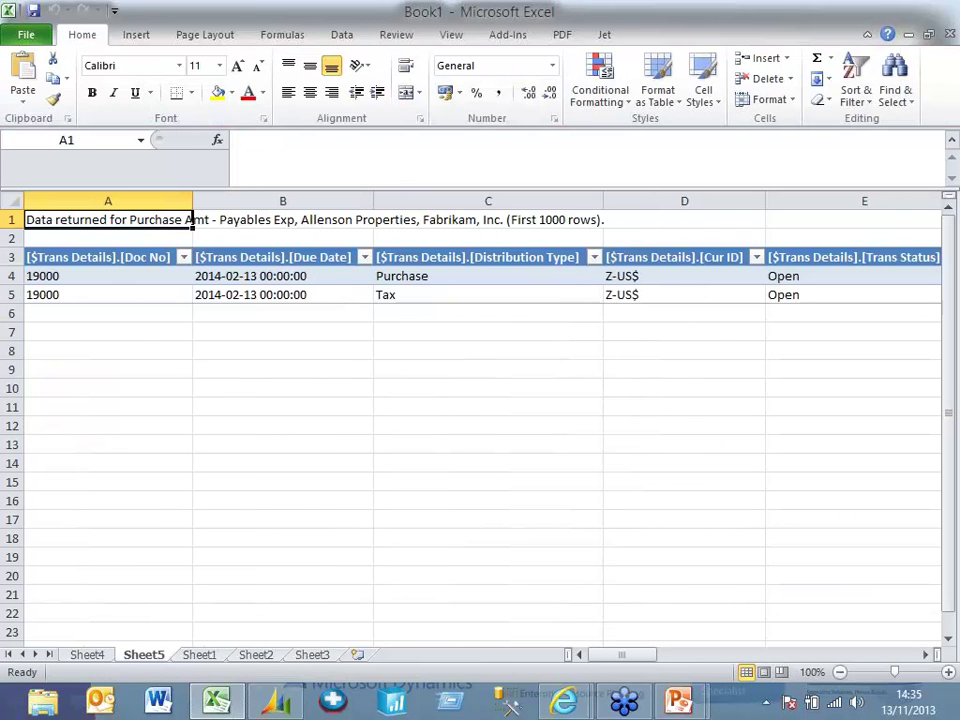
- On Sheet1, add Vendors by Class as pivot column labels, then switch to Sheet2
click(204, 656)
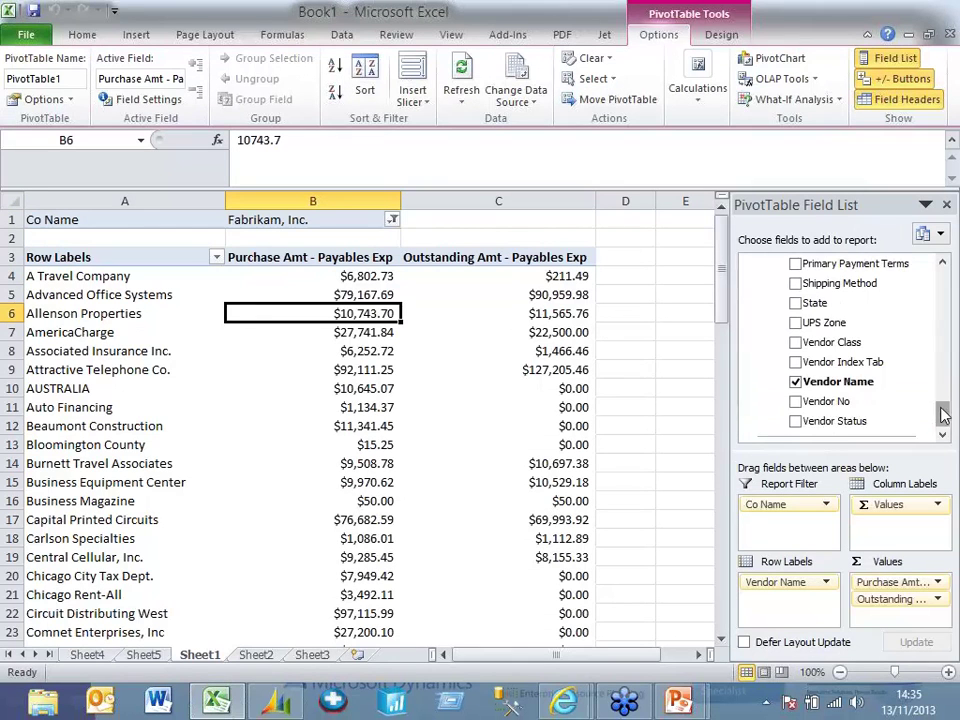
drag(943, 418, 943, 376)
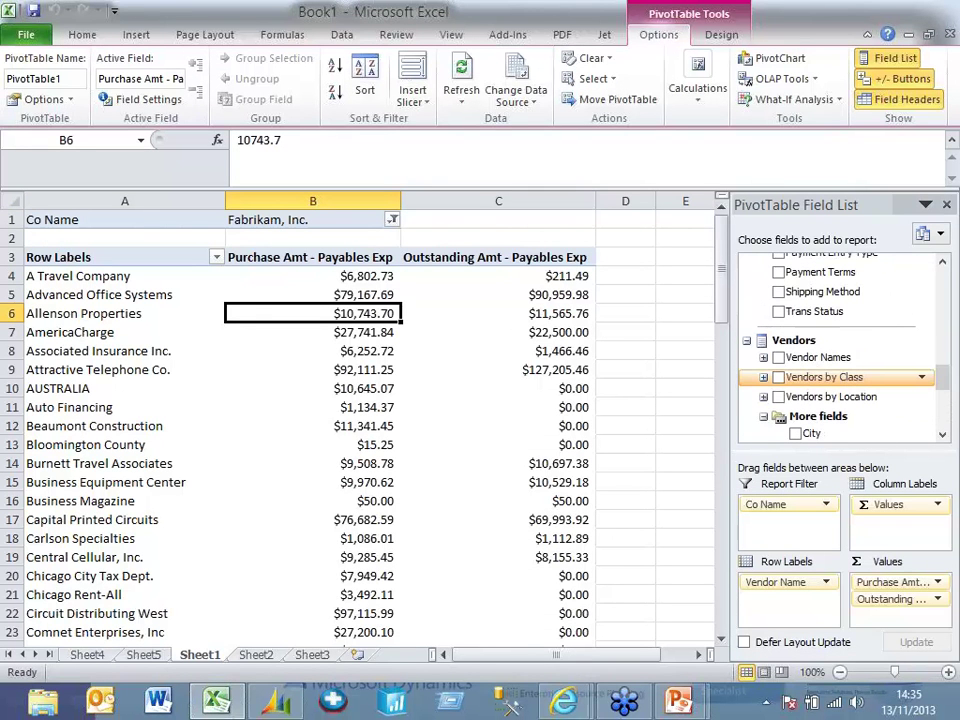
drag(824, 377, 879, 524)
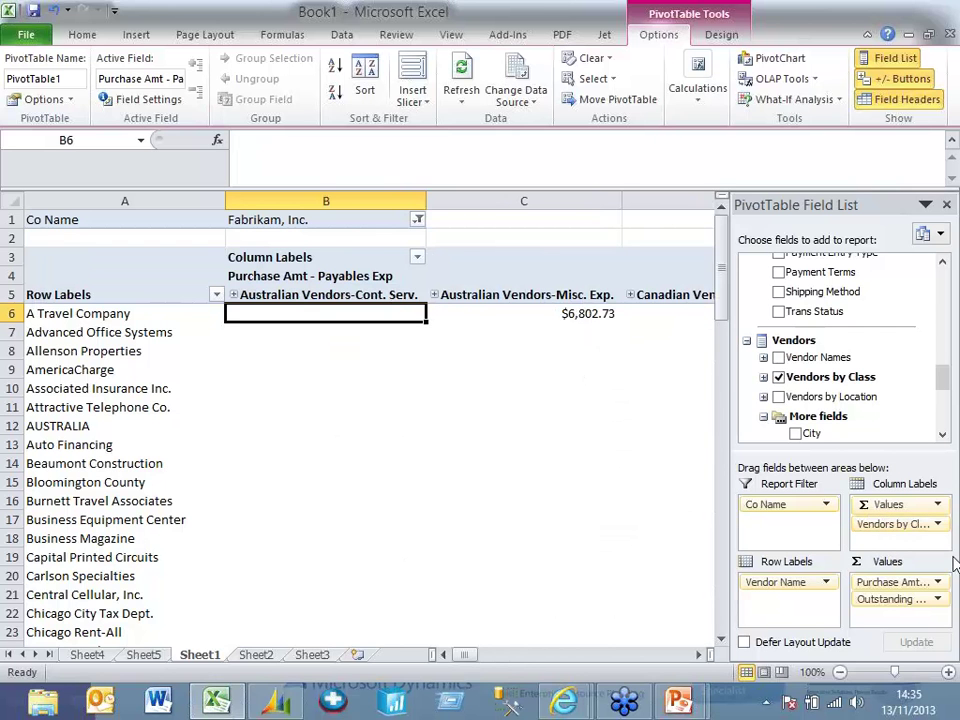
click(645, 200)
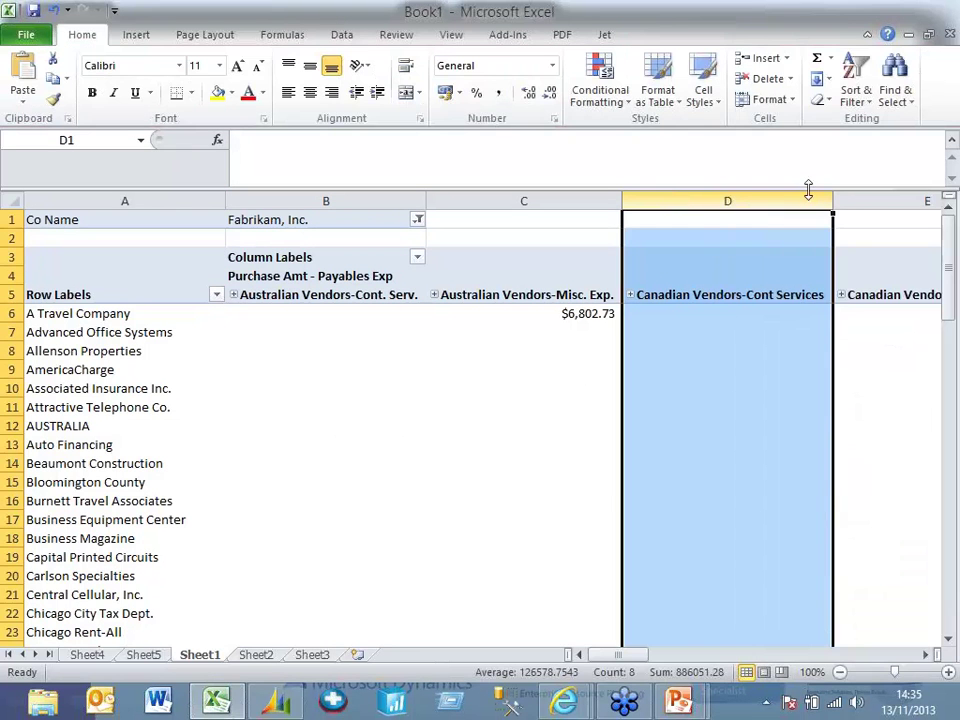
click(851, 336)
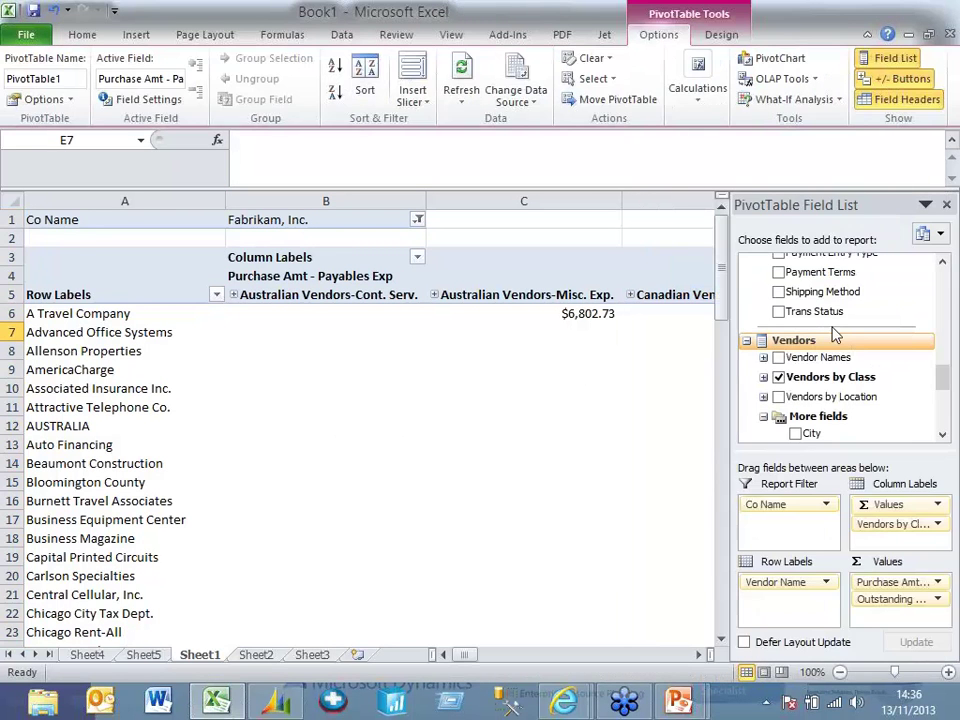
click(397, 391)
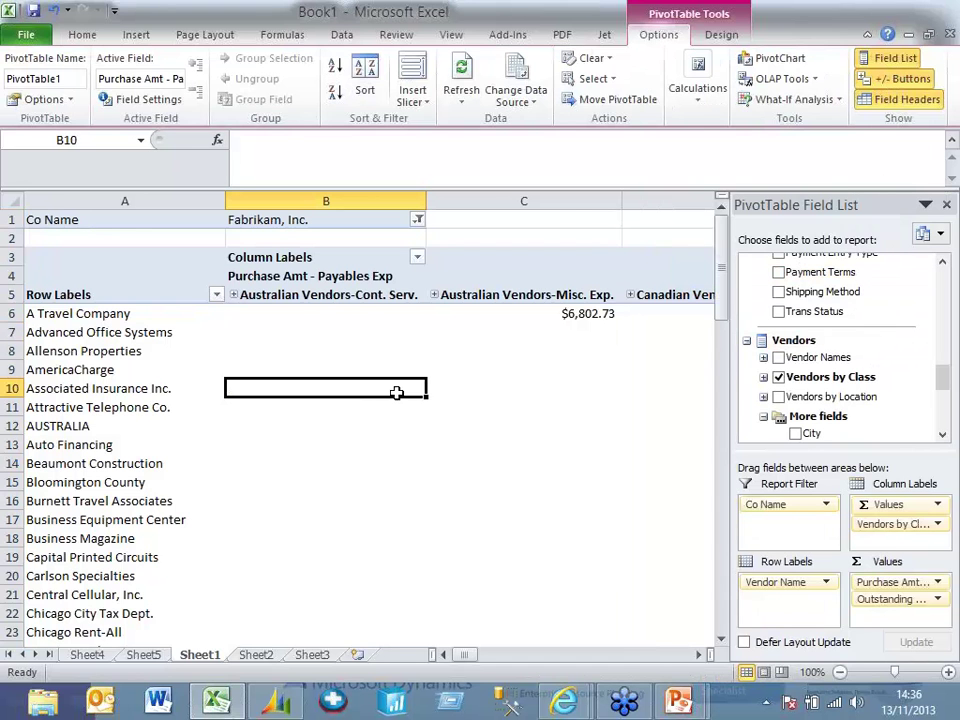
click(256, 655)
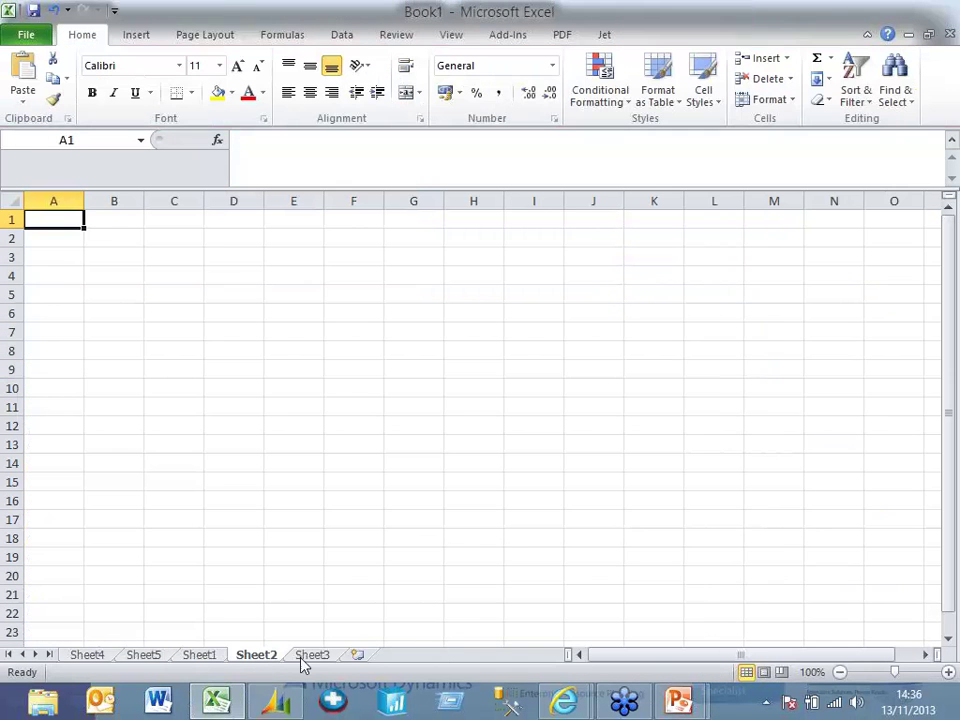
- Insert a PivotChart and PivotTable on Sheet2 from the Receivables analysis cube connection
click(342, 34)
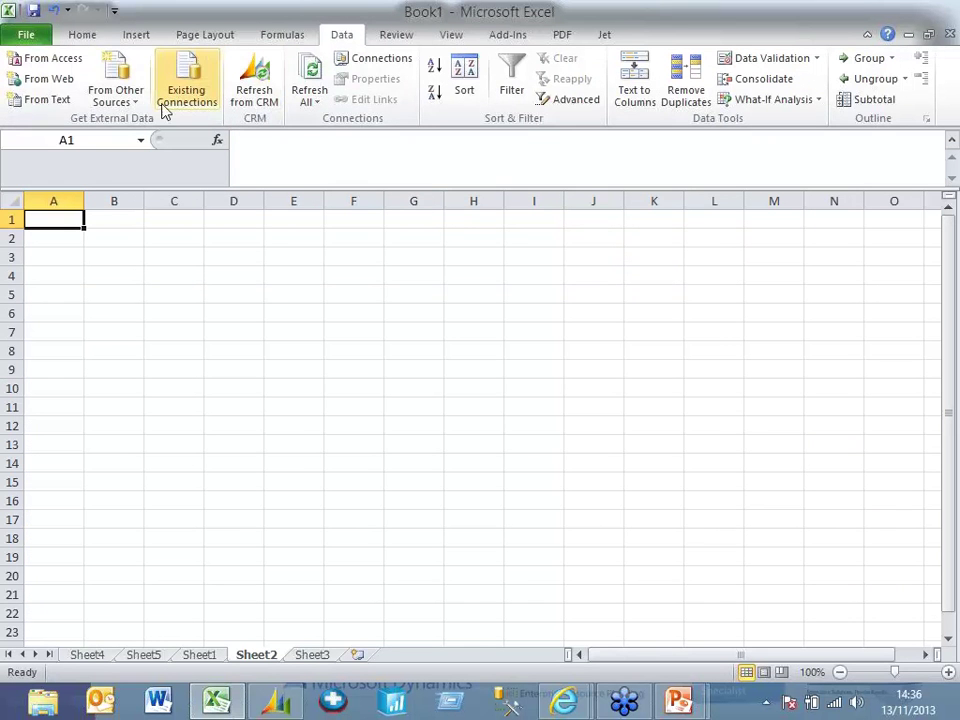
click(190, 95)
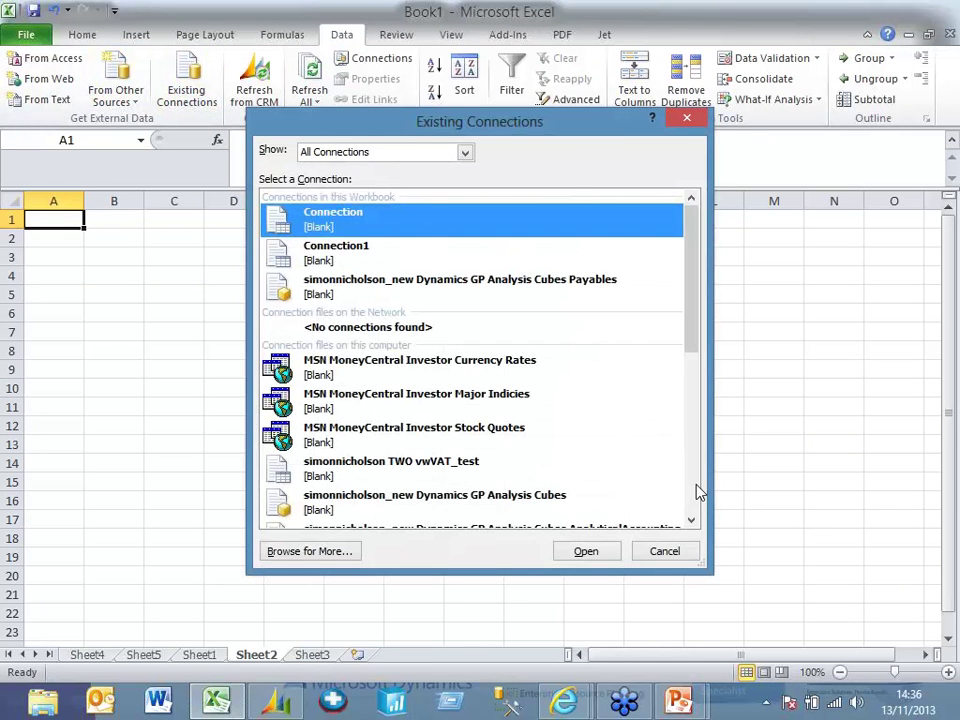
scroll(670, 485, down, 3)
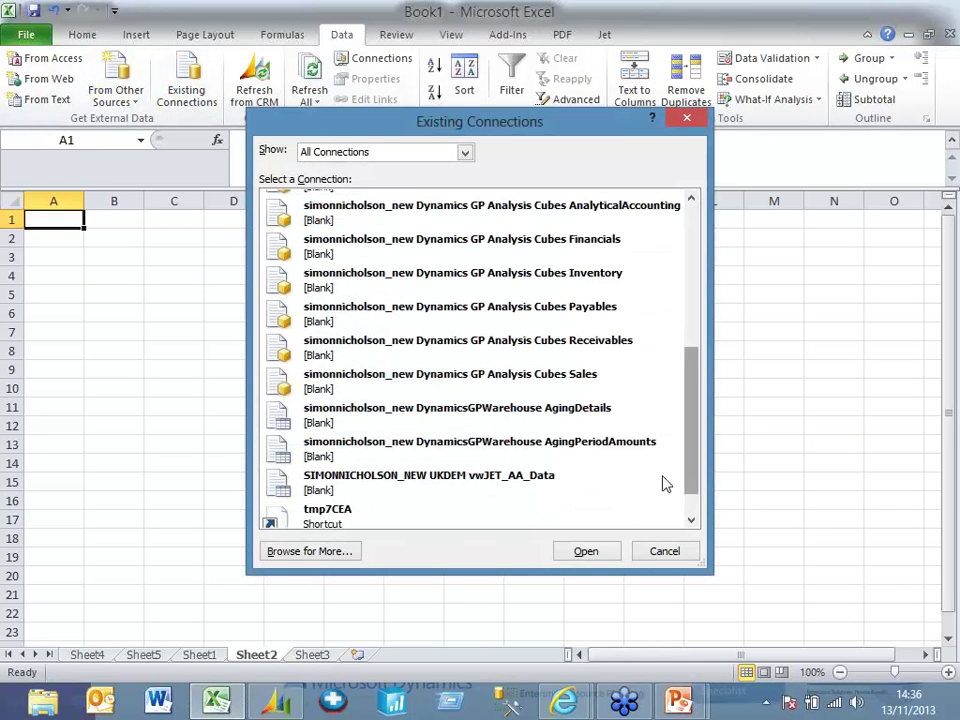
double_click(560, 345)
click(688, 412)
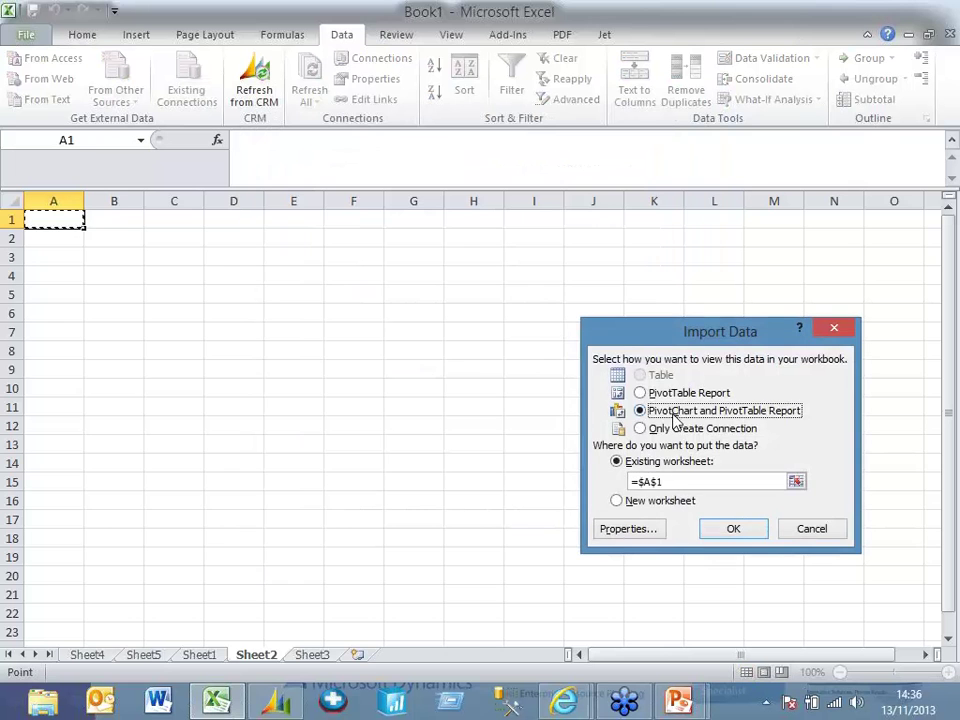
click(735, 529)
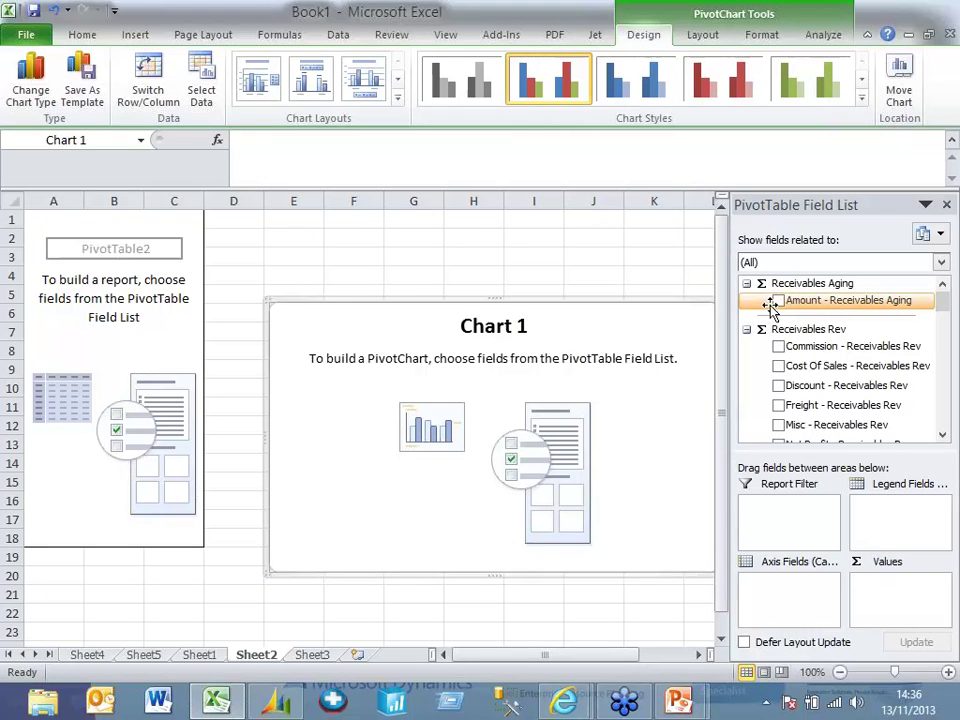
- Chart Amount - Receivables Aging by aging Period and move the chart off the table
click(778, 301)
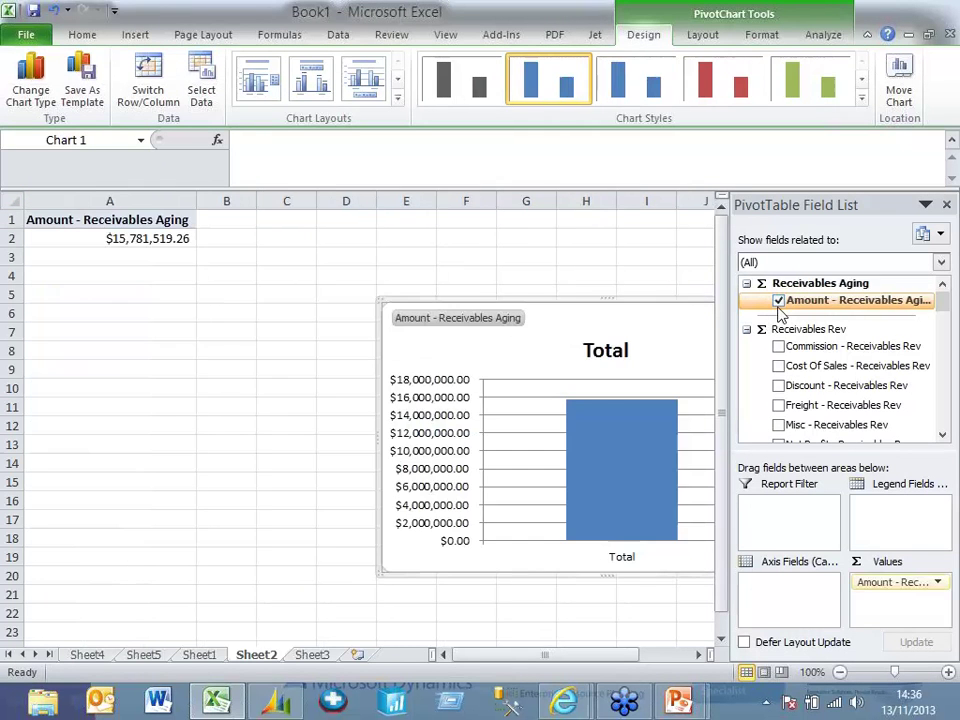
click(941, 423)
click(944, 425)
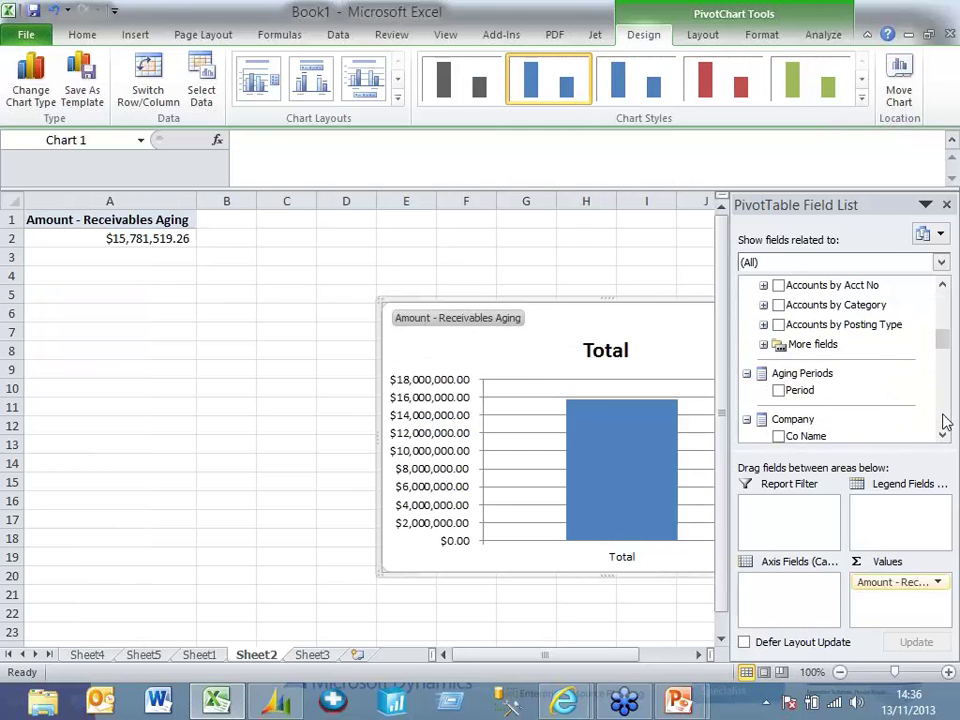
click(778, 390)
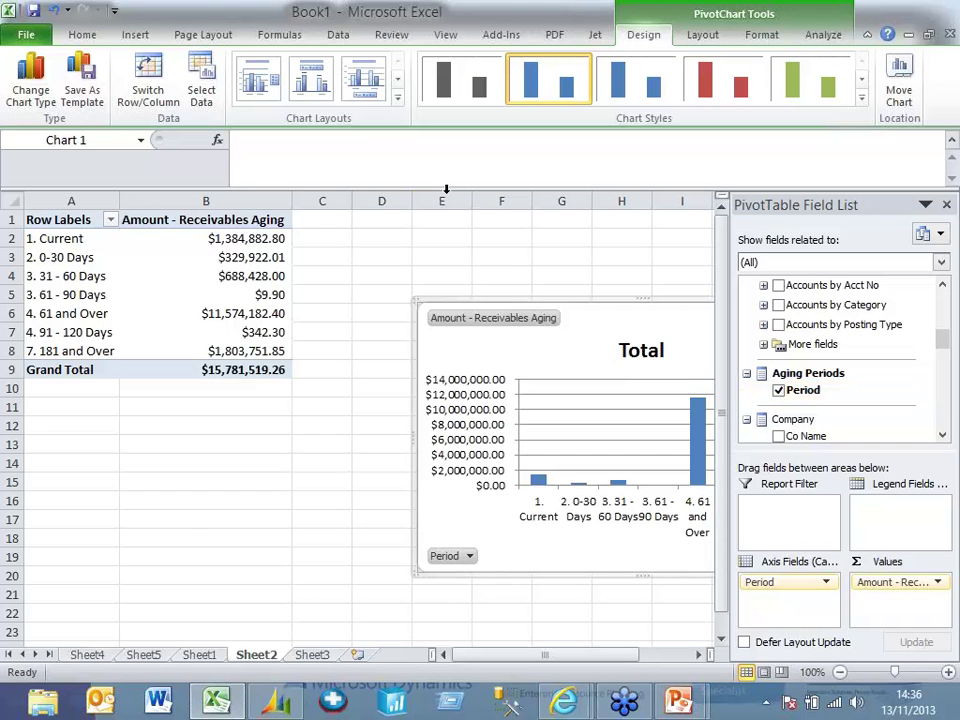
drag(583, 315, 493, 233)
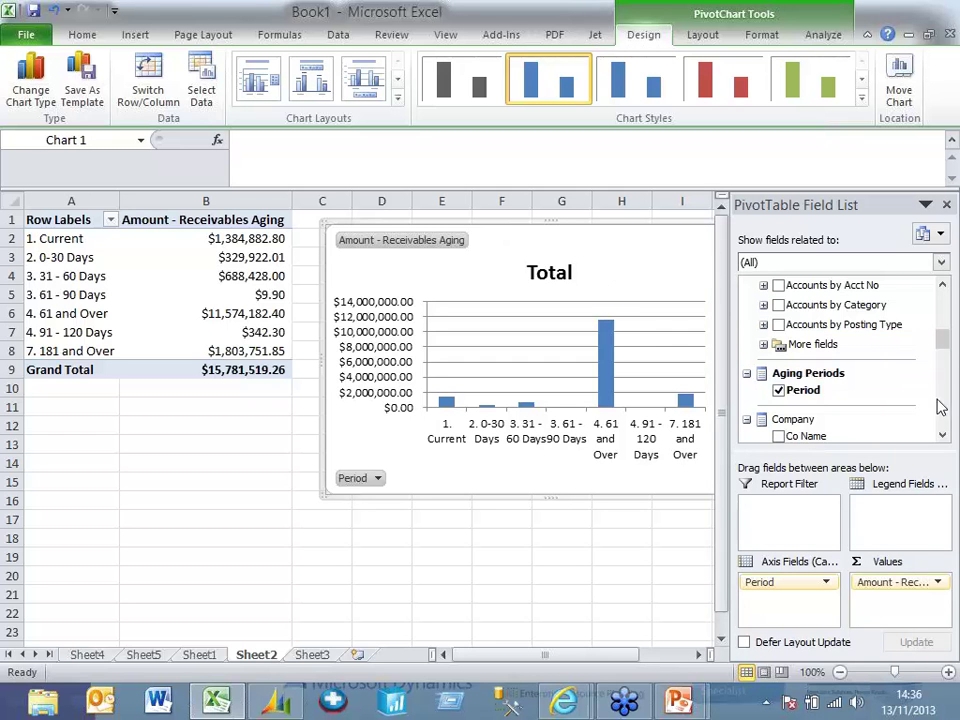
- Split the amounts into Month columns and place the chart below the table around row 13
scroll(930, 405, down, 3)
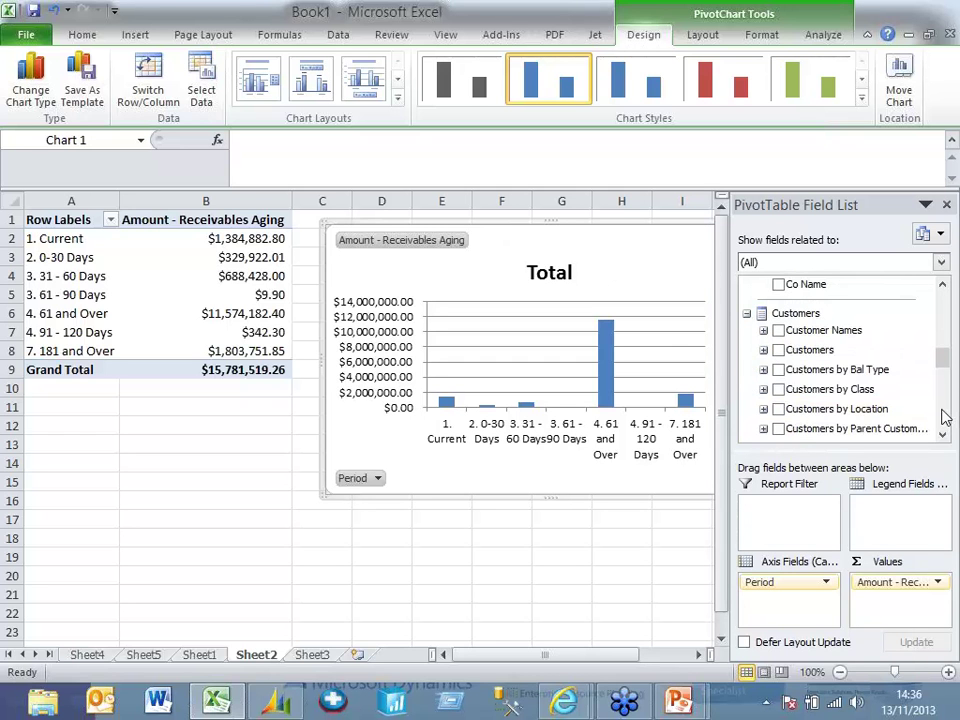
scroll(945, 418, down, 5)
click(764, 375)
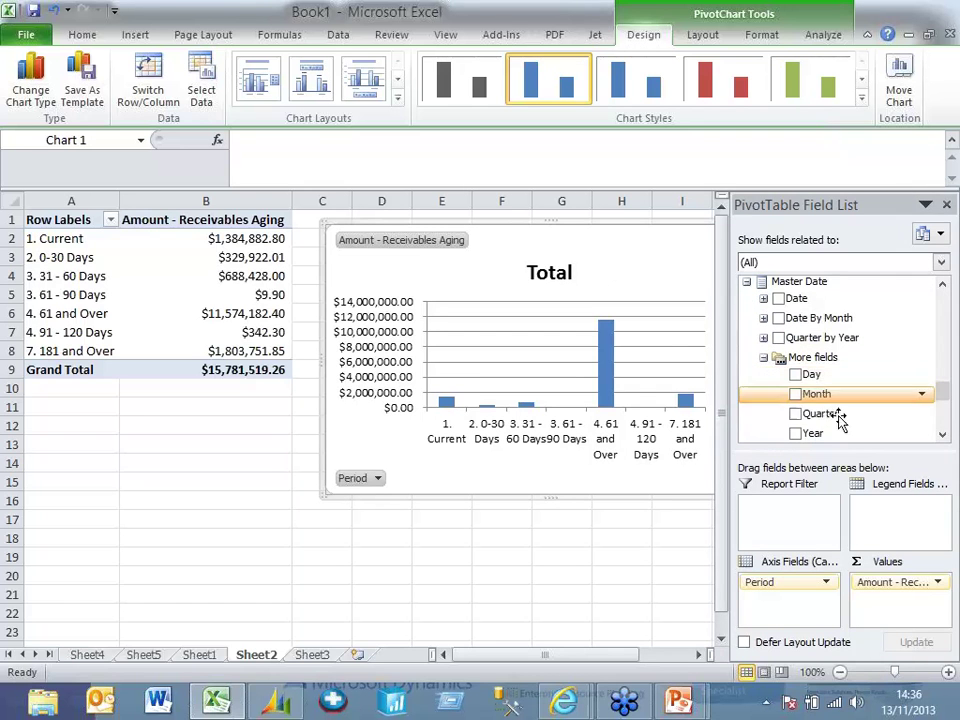
click(795, 394)
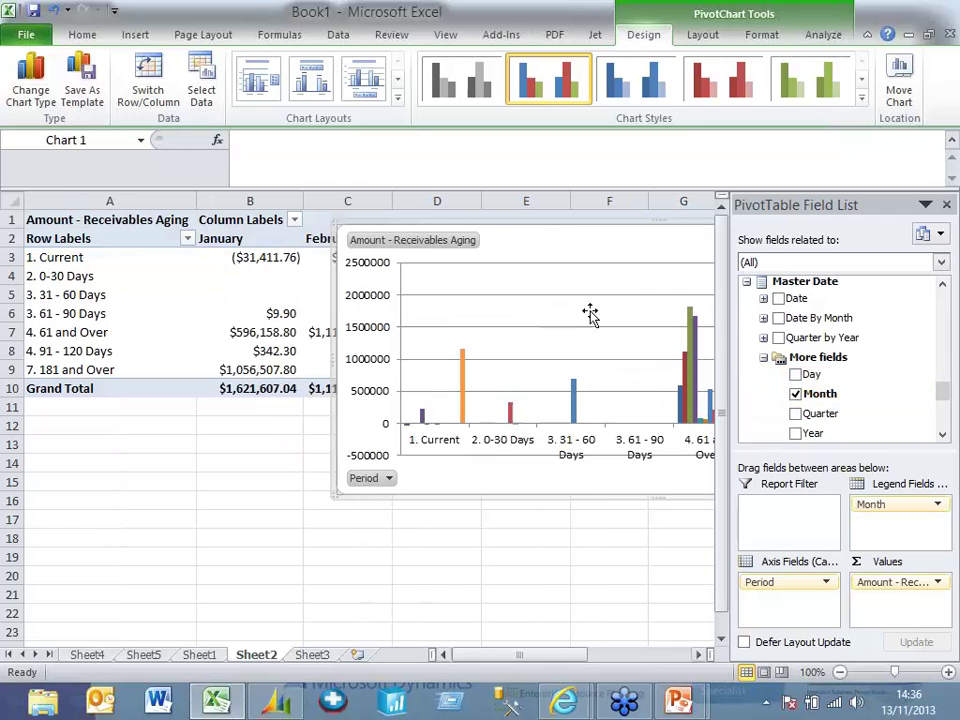
drag(489, 231, 236, 463)
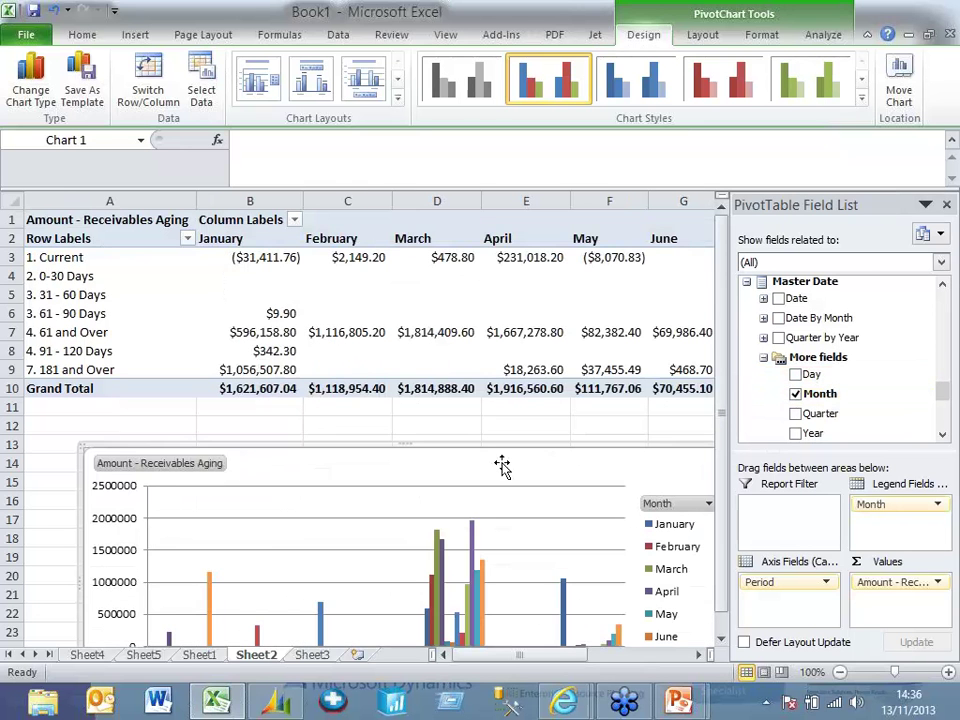